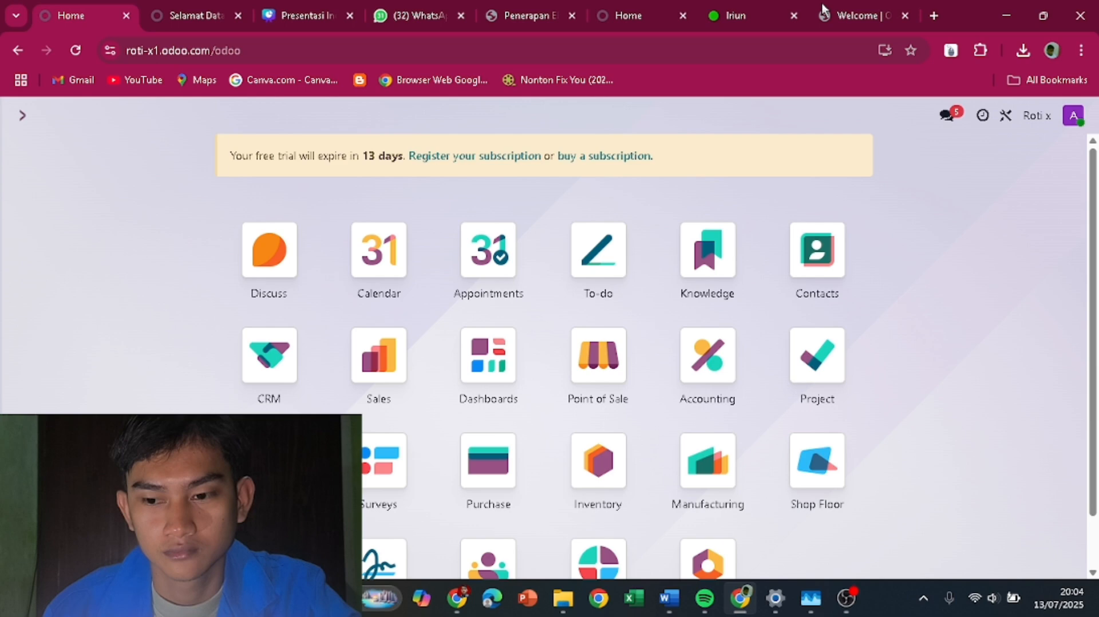
click(847, 15)
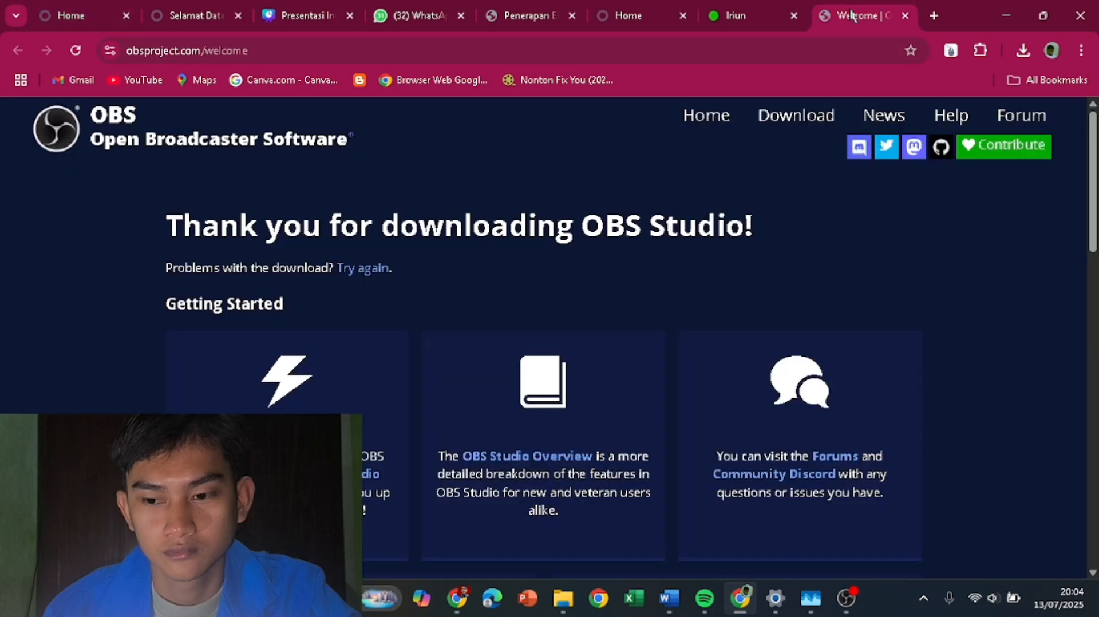
click(602, 50)
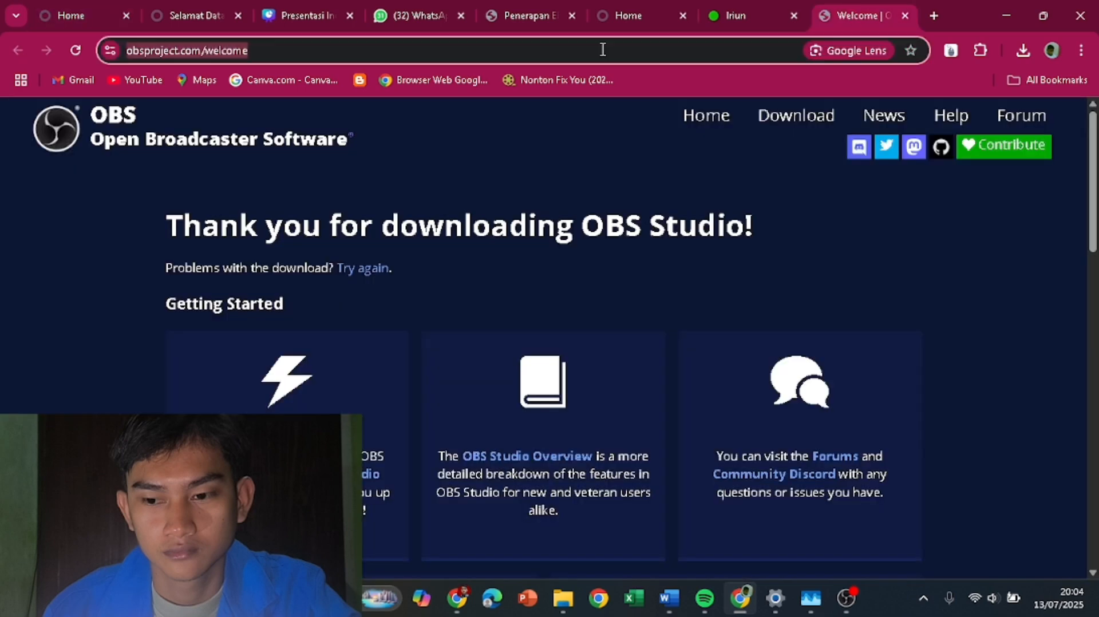
text(odoo)
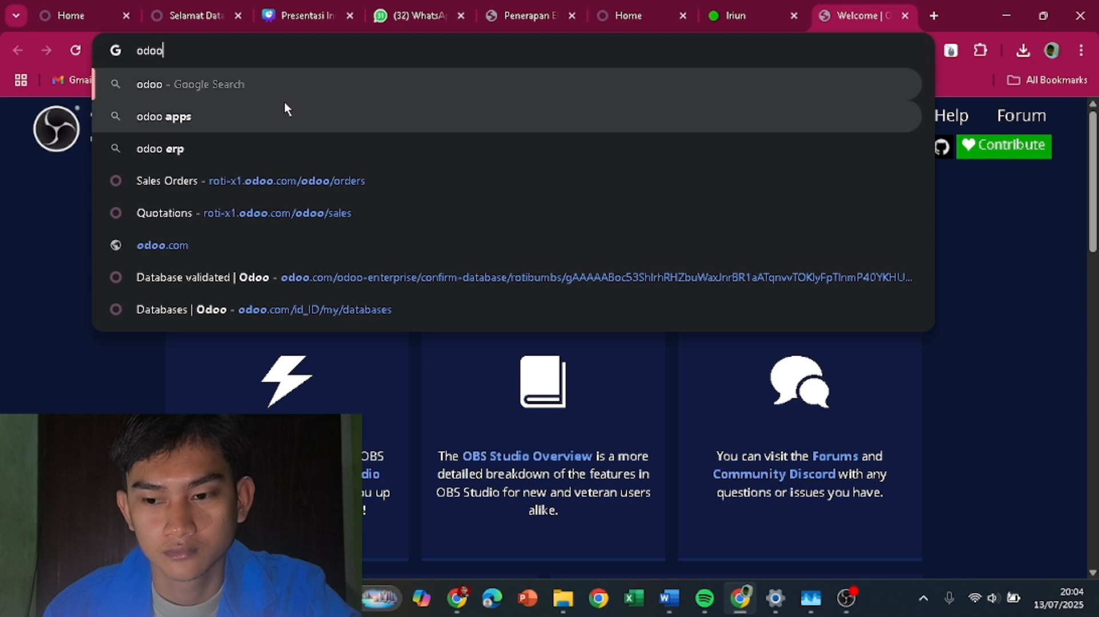
key(Return)
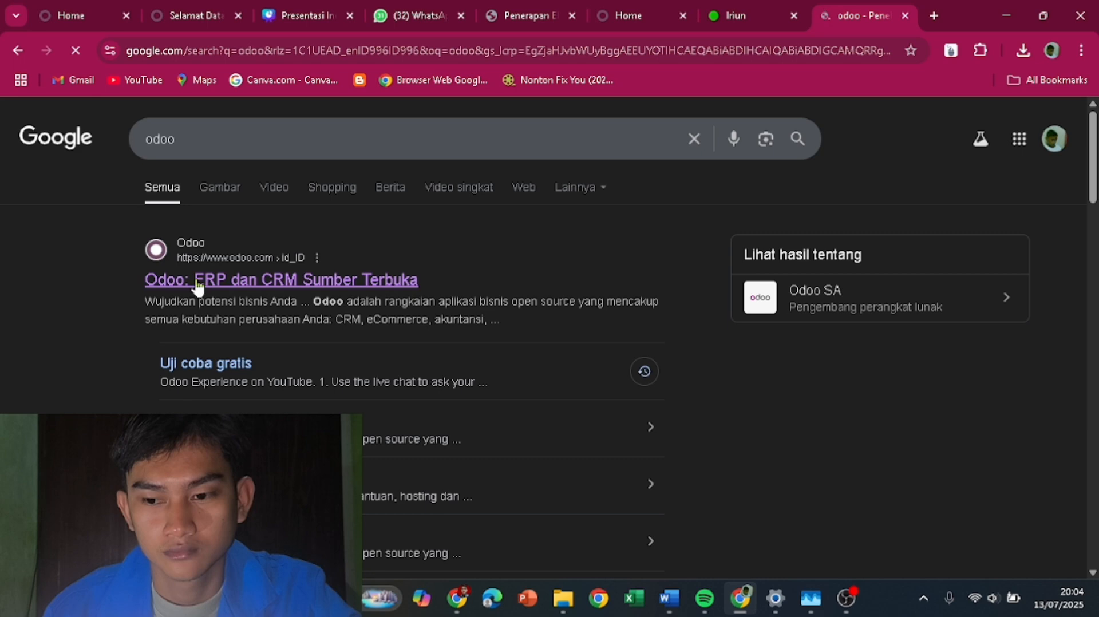
click(198, 282)
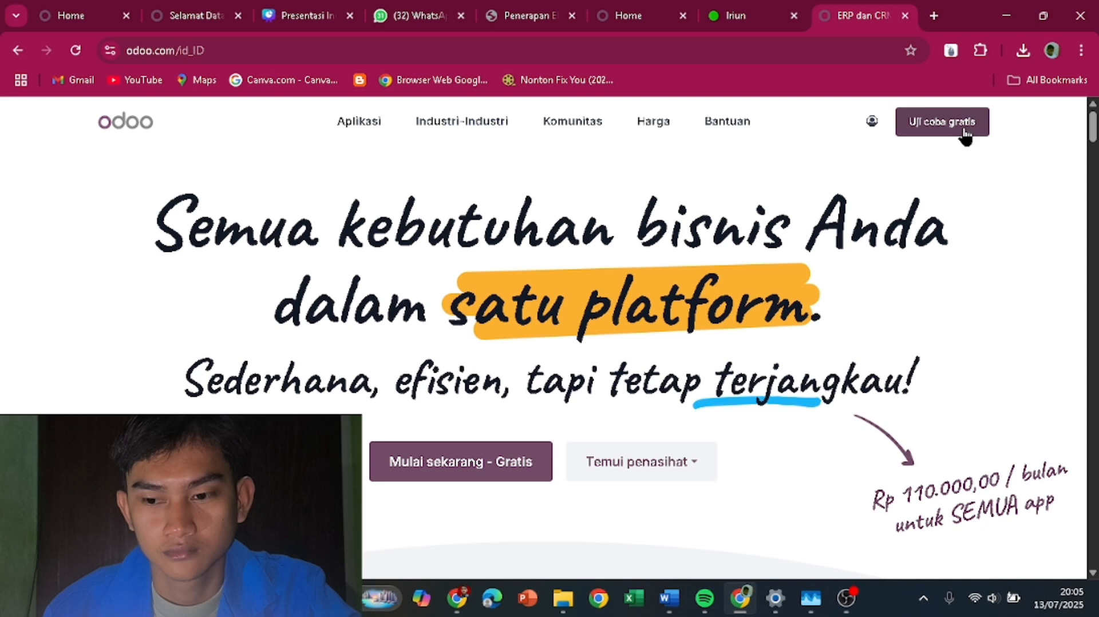
scroll(653, 346, down, 3)
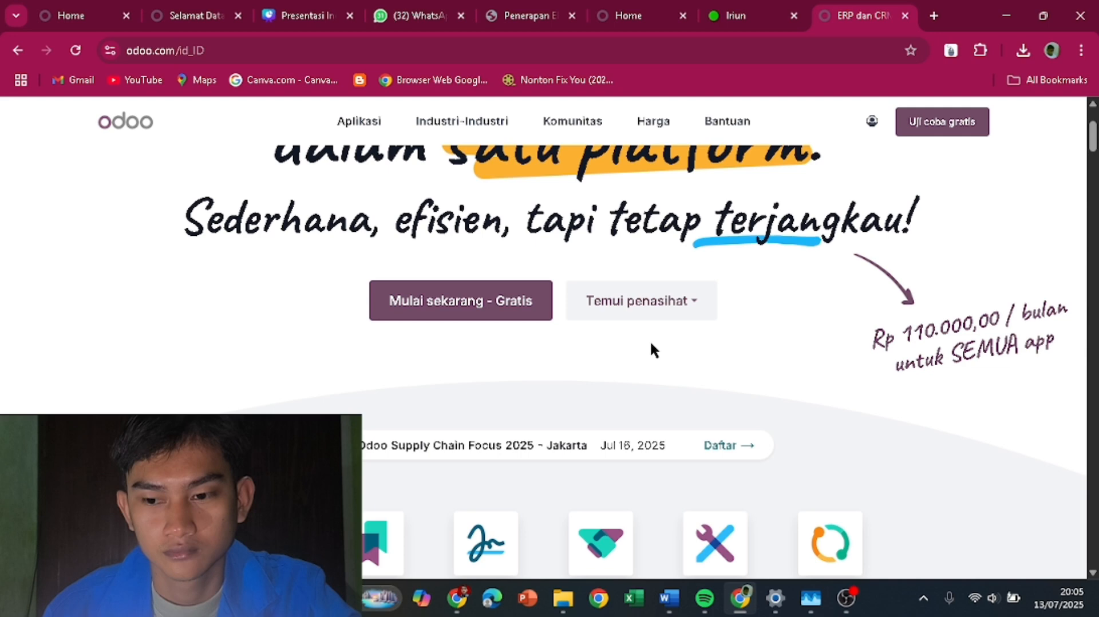
click(79, 16)
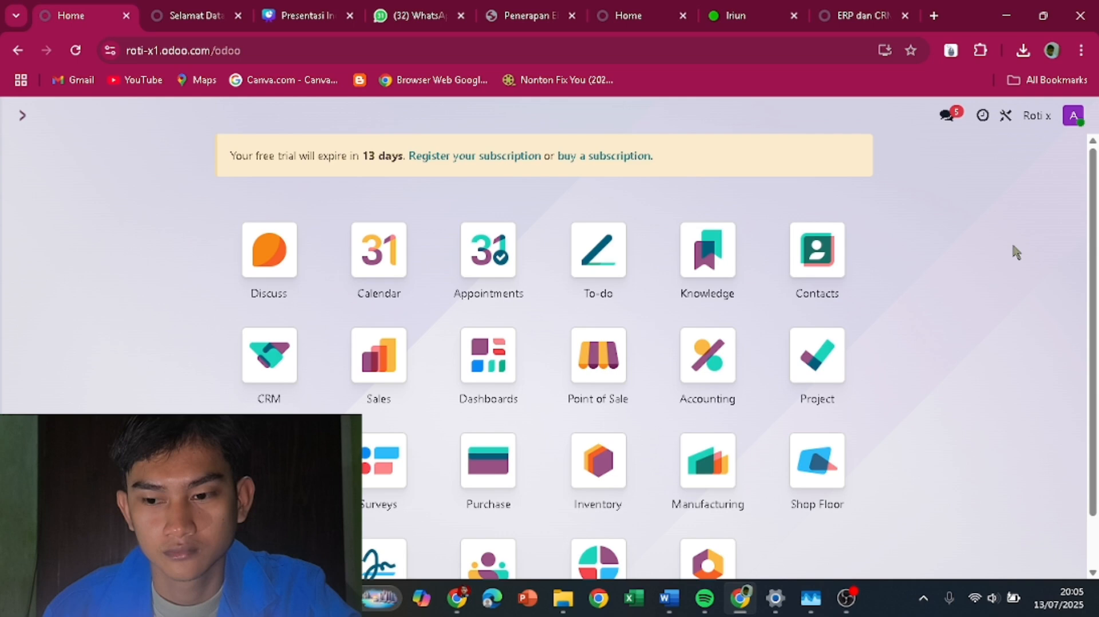
- Open the Inventory Products catalogue of 11 goods, such as Roti sandwich at Rp 20.000
click(362, 350)
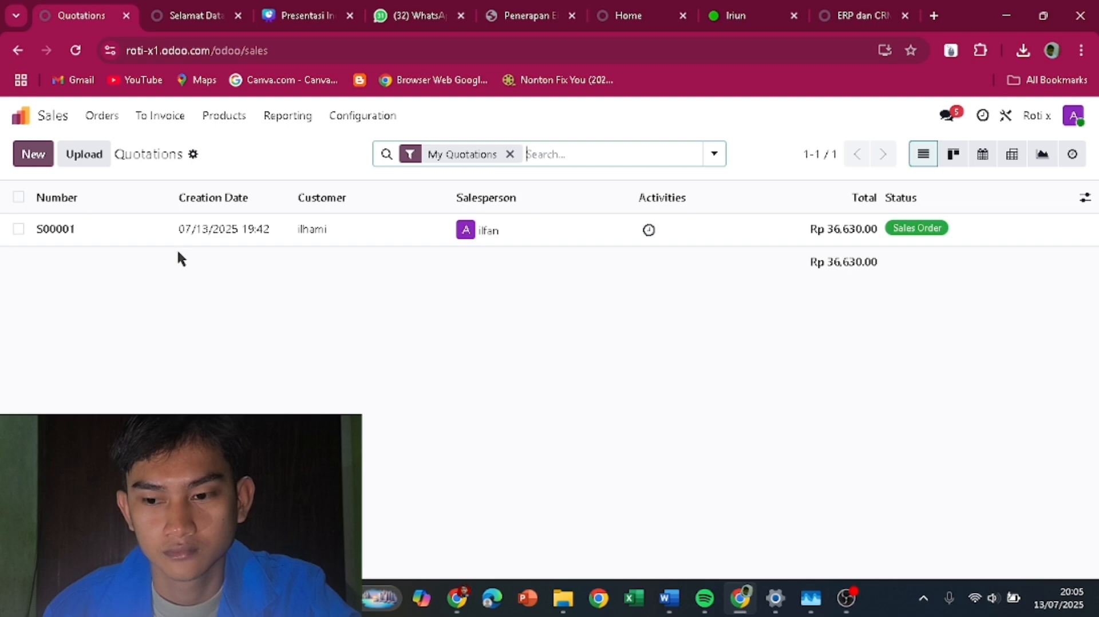
click(22, 119)
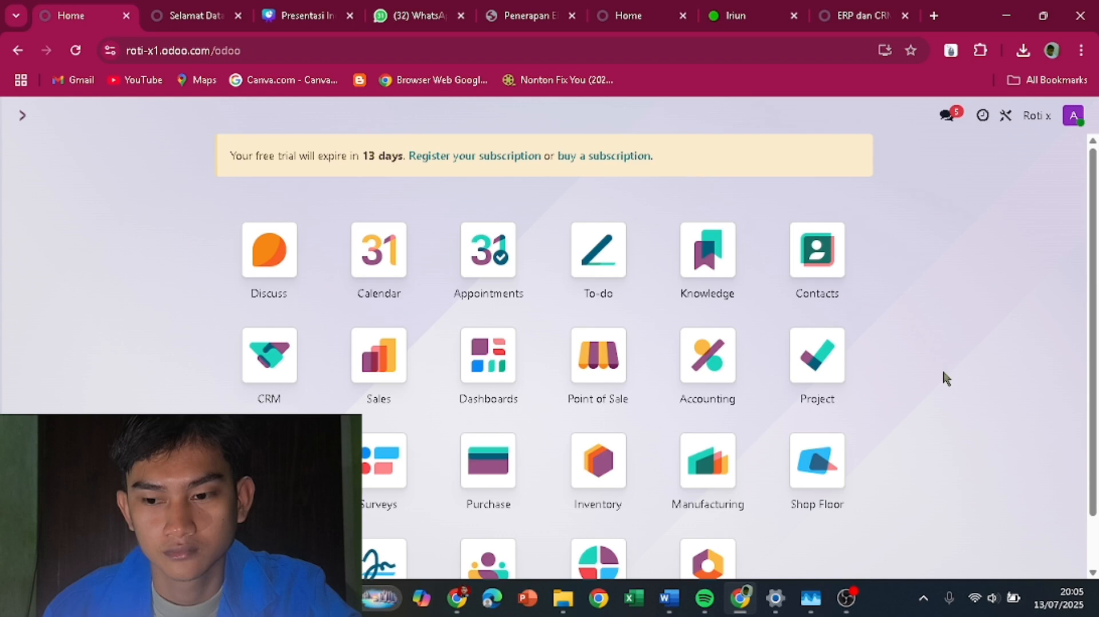
click(598, 461)
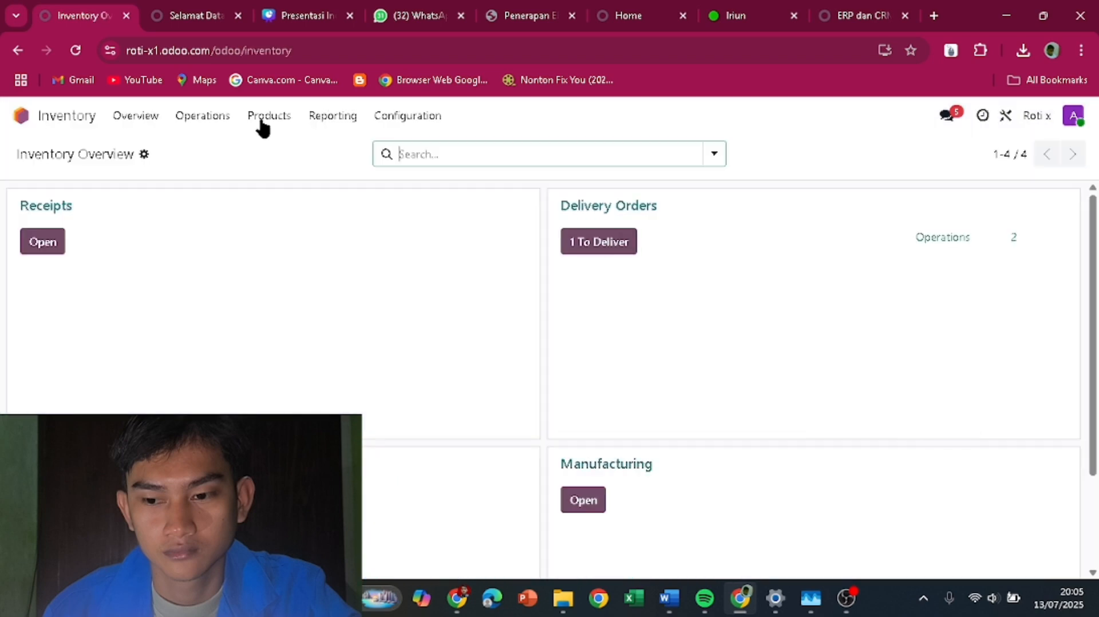
click(261, 120)
click(280, 141)
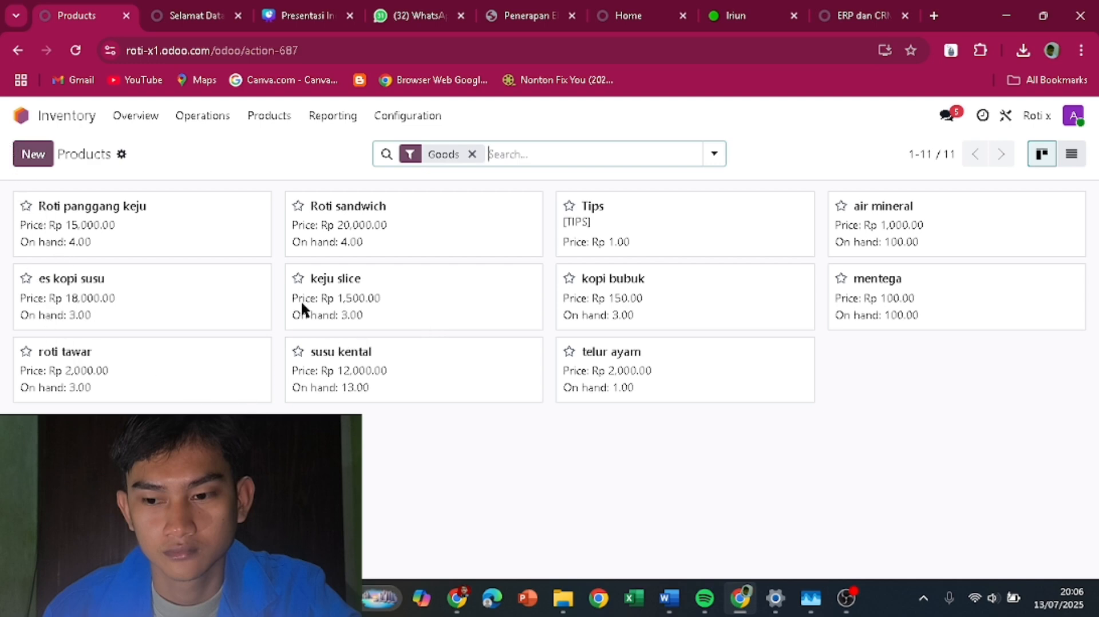
click(59, 118)
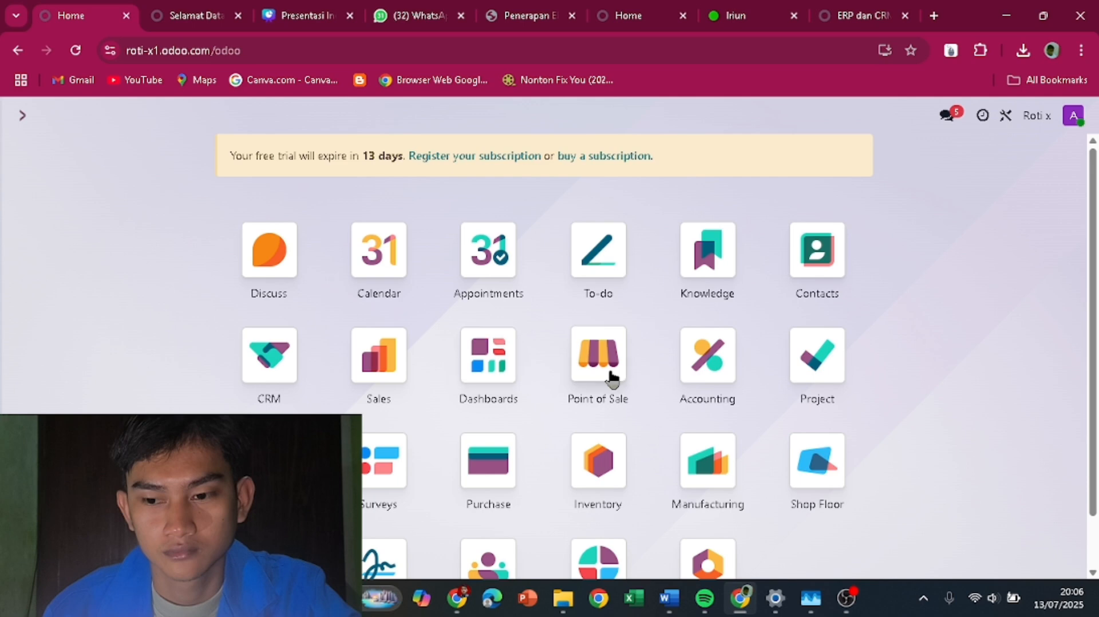
click(598, 479)
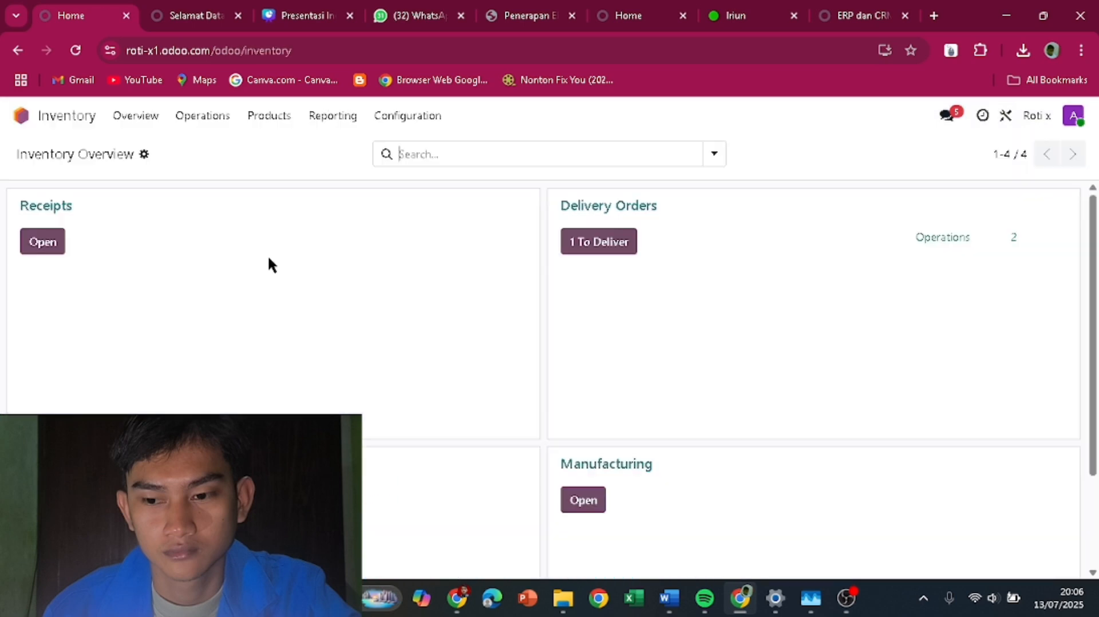
click(268, 117)
click(276, 150)
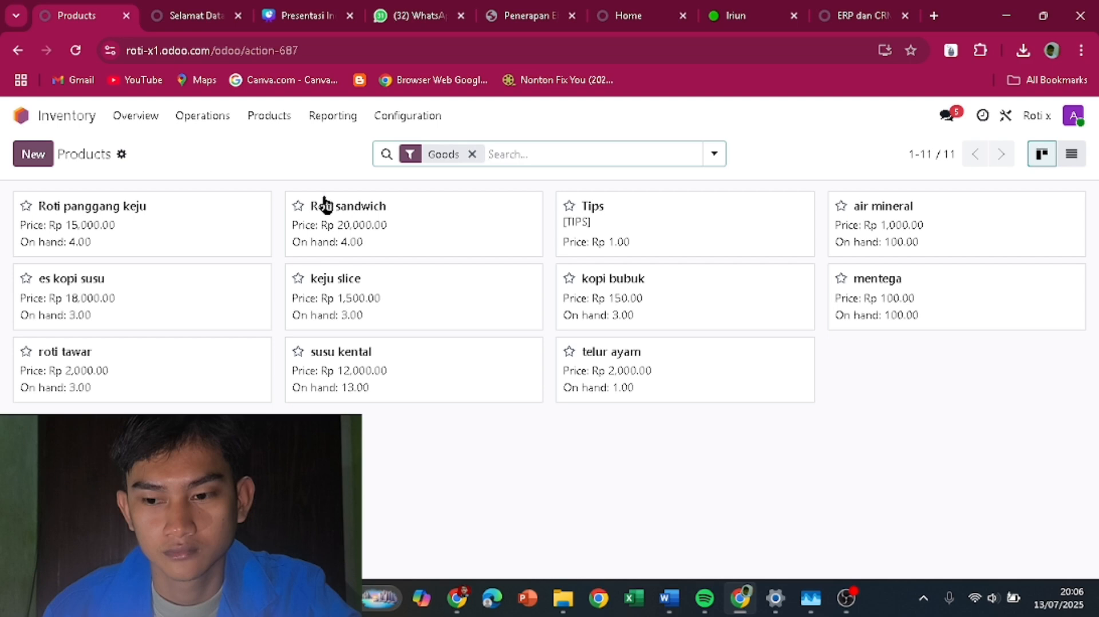
- Start a new product named Roti sosis with 2 on hand and sales price 10000
click(49, 166)
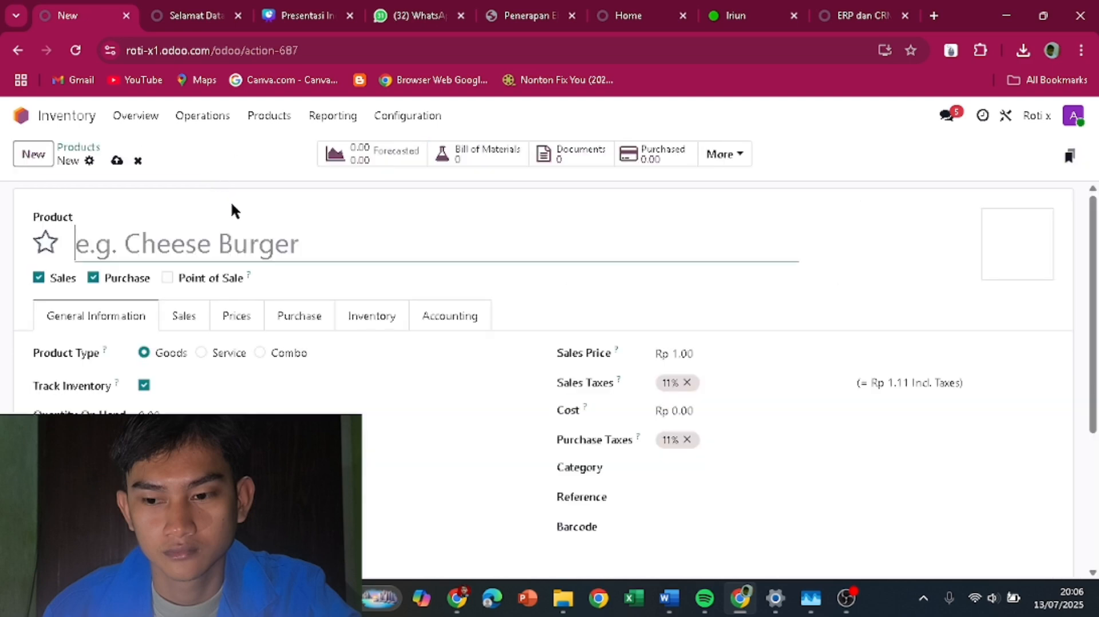
text(R)
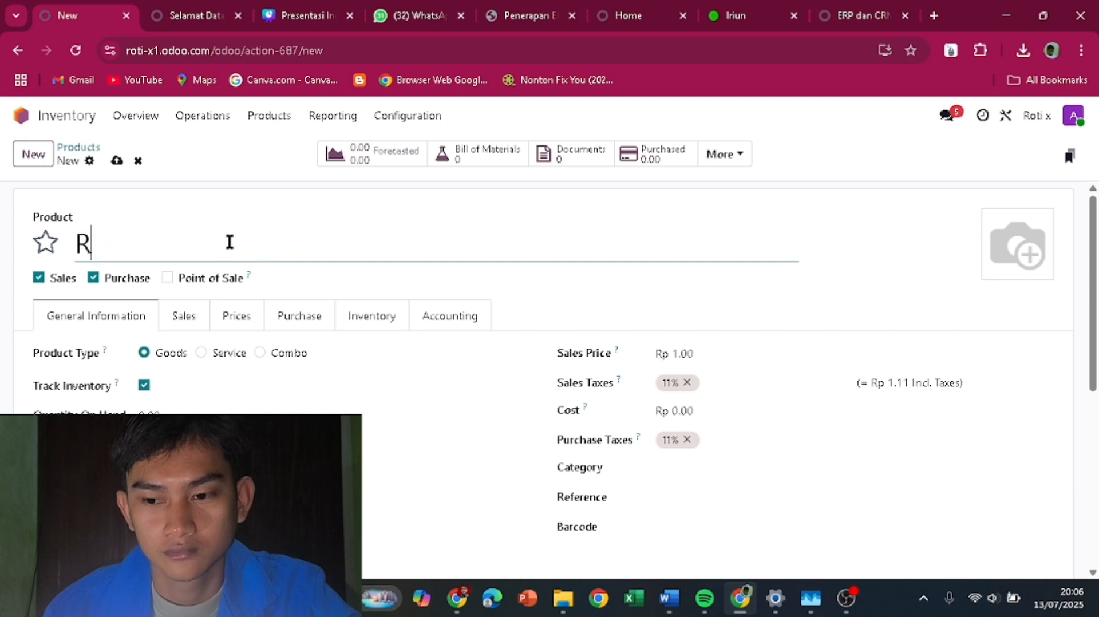
text(oti)
text(sosis)
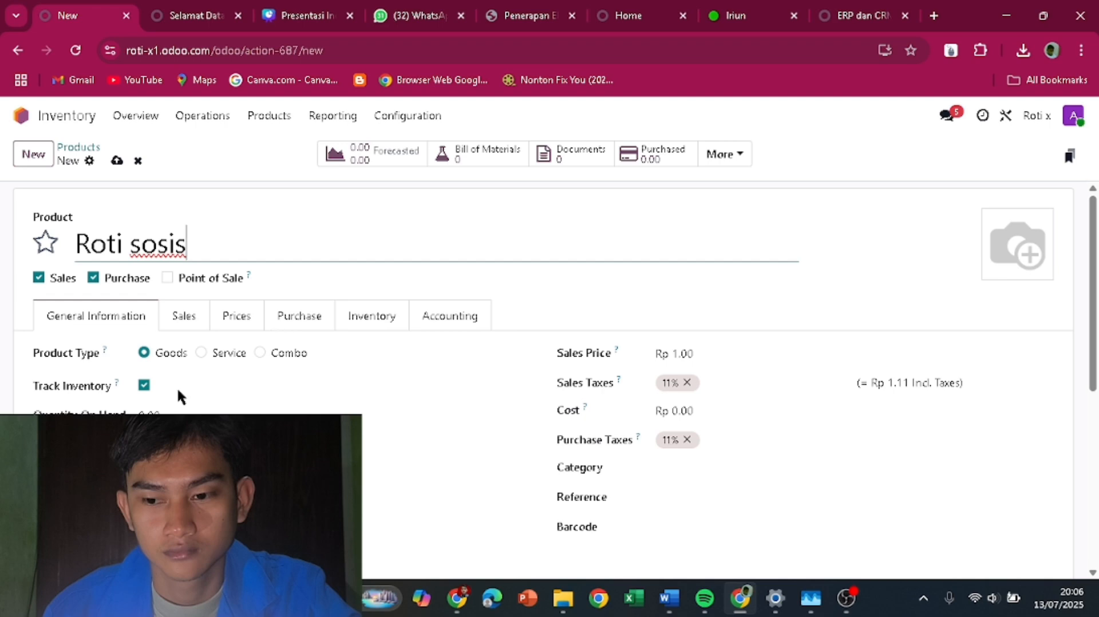
click(149, 415)
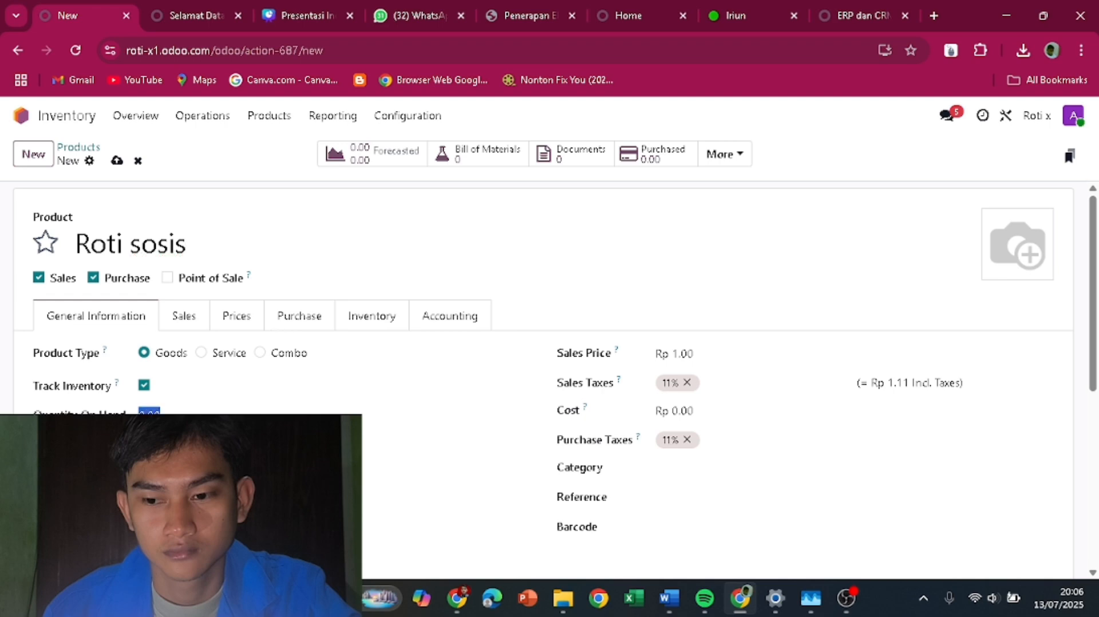
text(2)
click(699, 354)
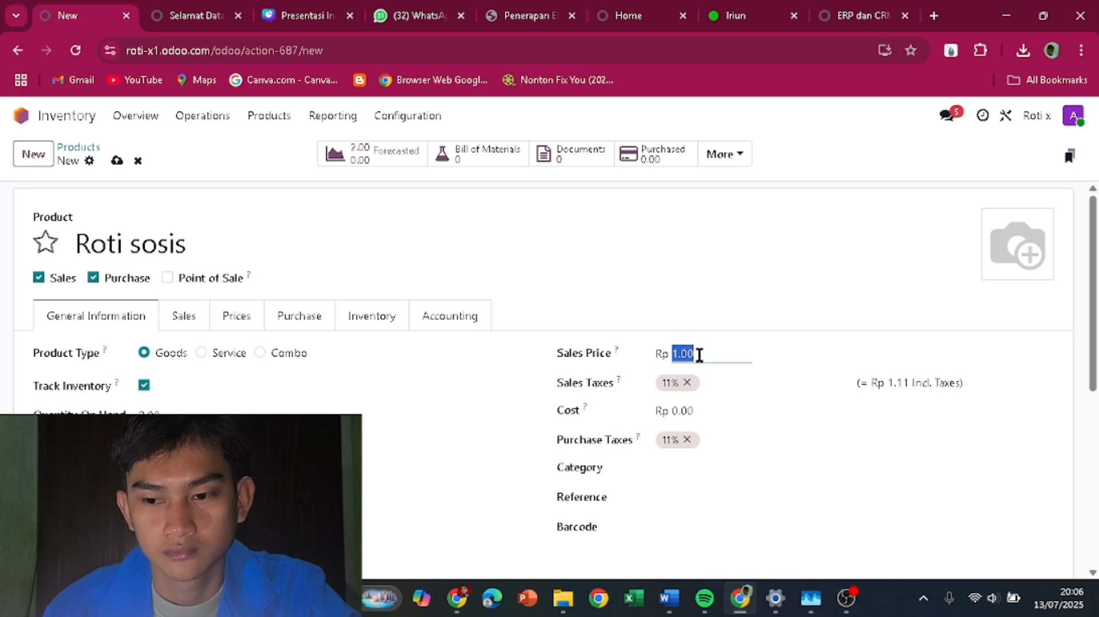
text(10000)
- Give Roti sosis the category Roti and internal reference RS
click(675, 468)
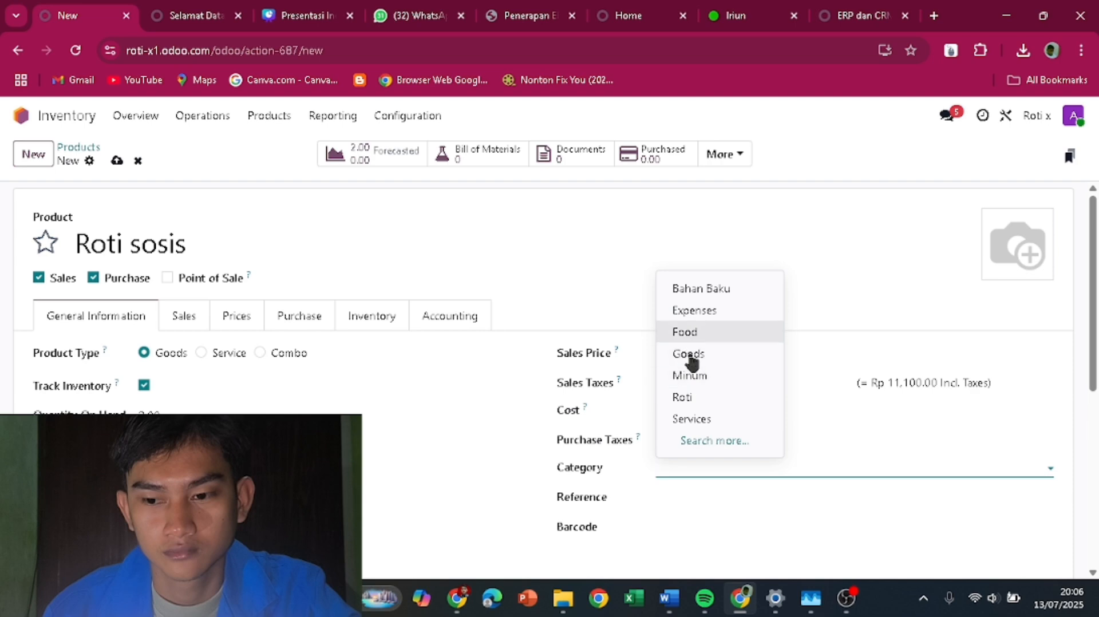
click(692, 399)
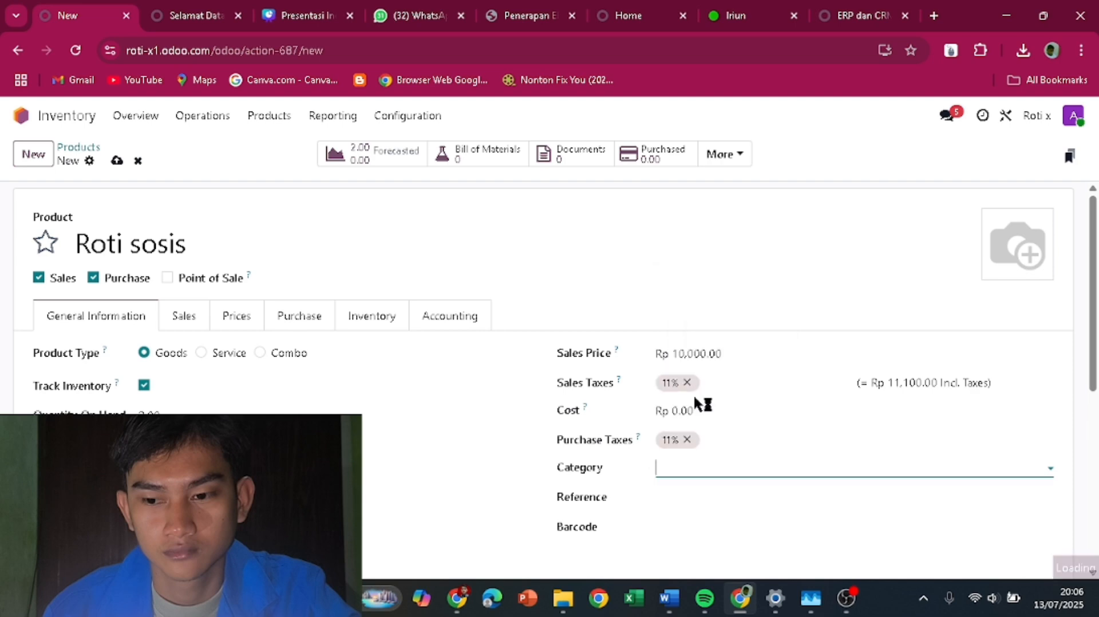
click(668, 495)
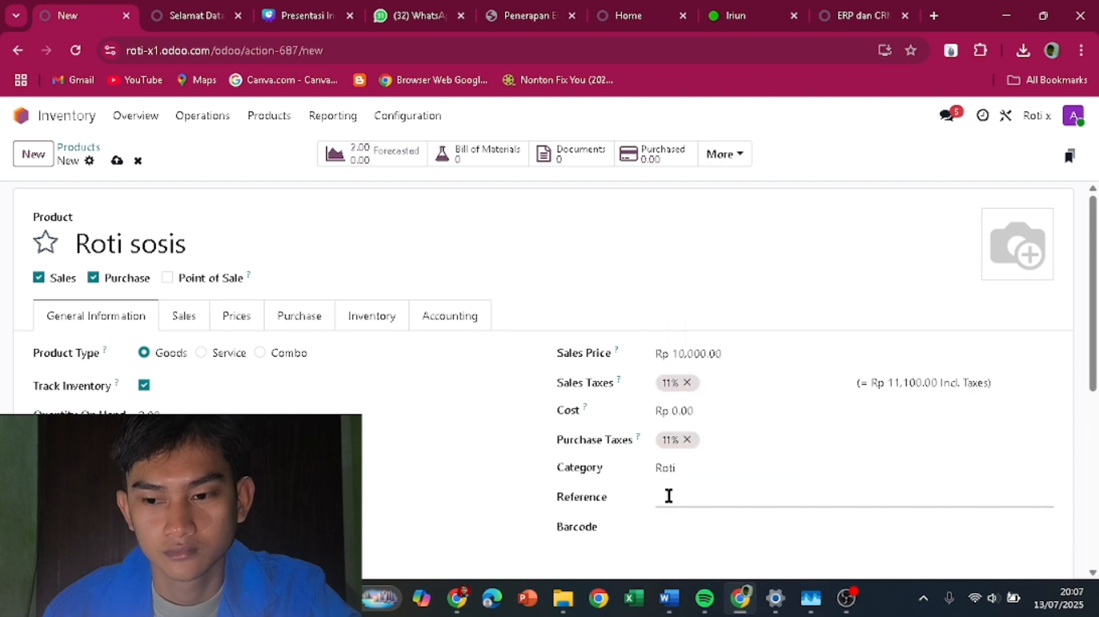
text(R)
text(E)
key(BackSpace)
text(S)
click(442, 319)
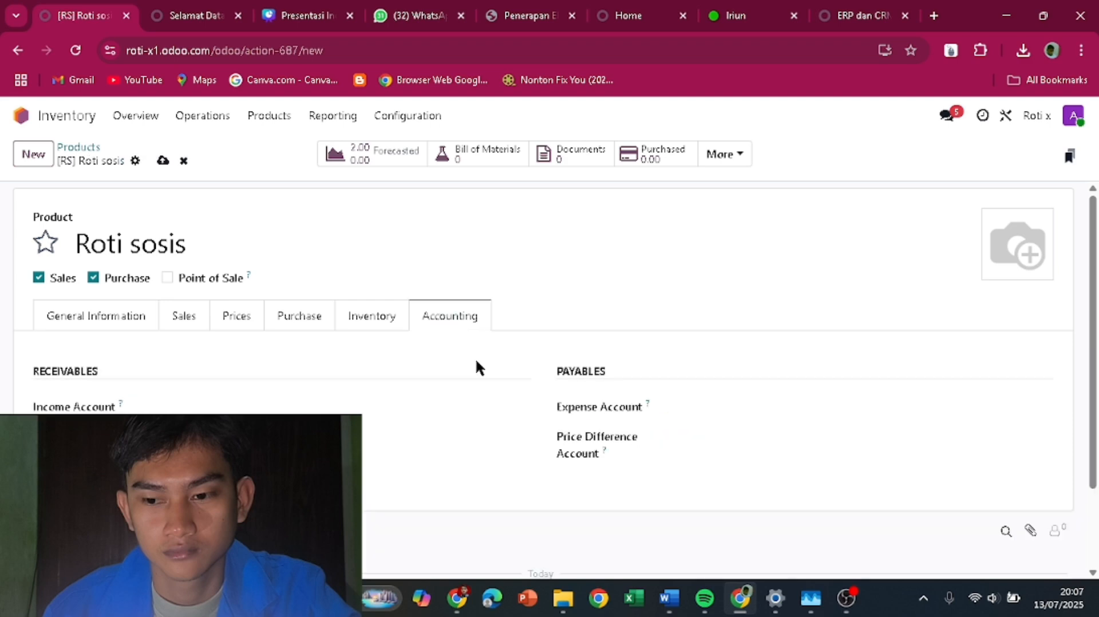
- Remove the Buy route from Roti sosis and set its weight to 1.00 kg
click(380, 320)
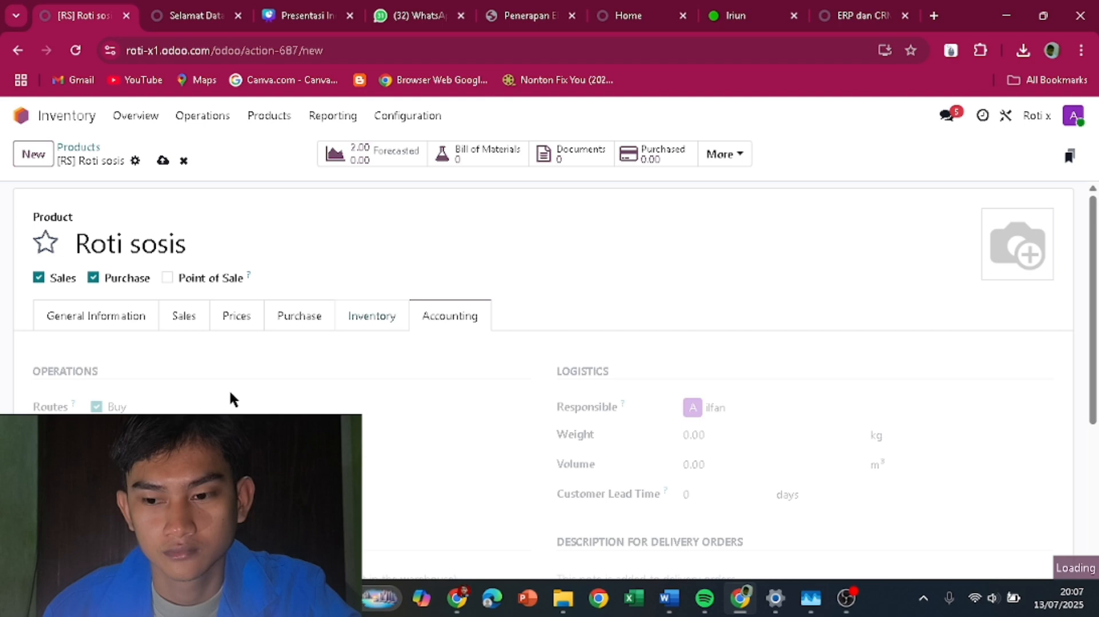
click(96, 406)
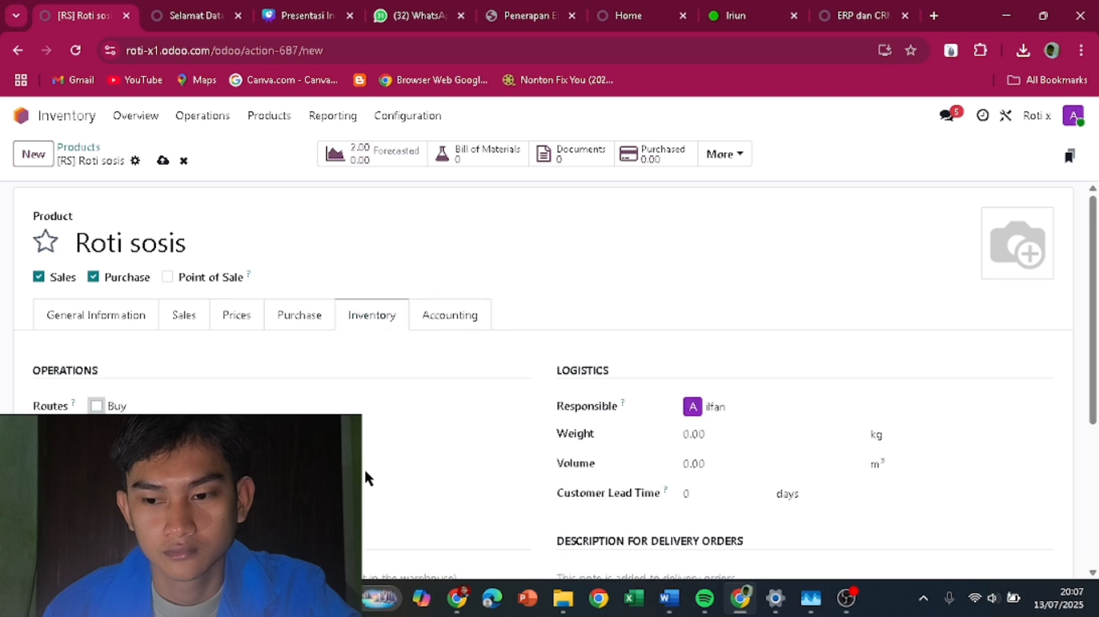
scroll(689, 415, down, 2)
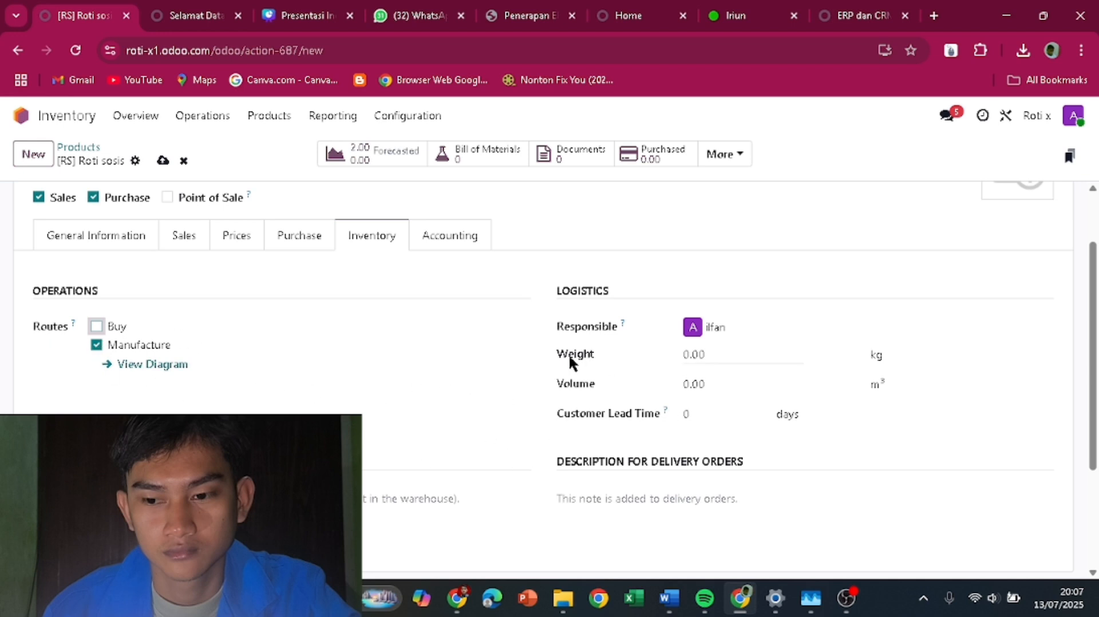
click(712, 354)
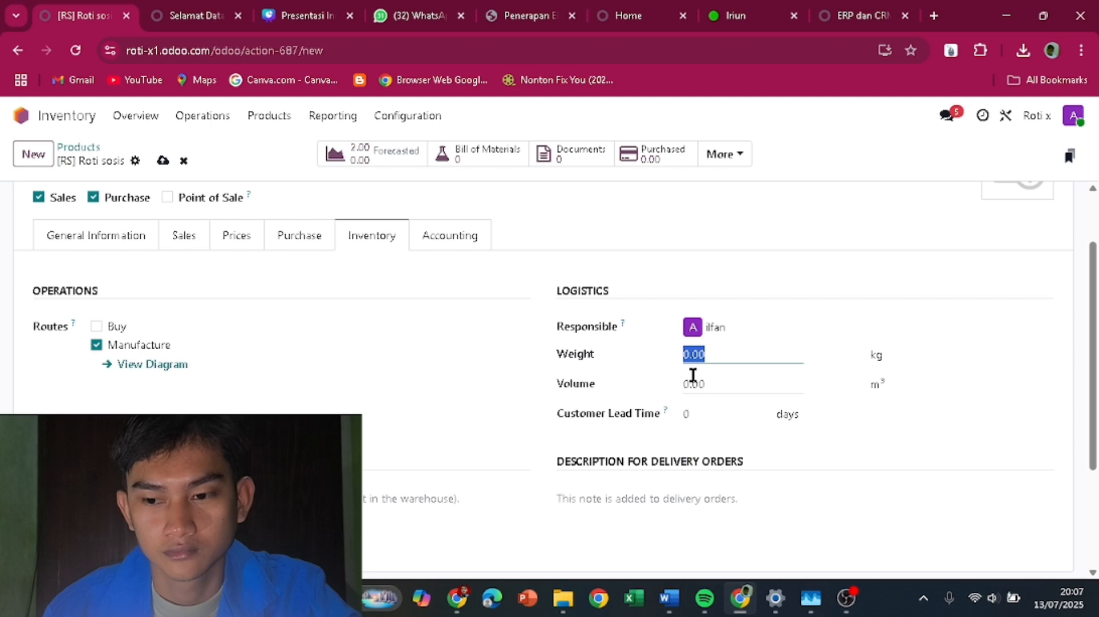
text(1)
click(358, 404)
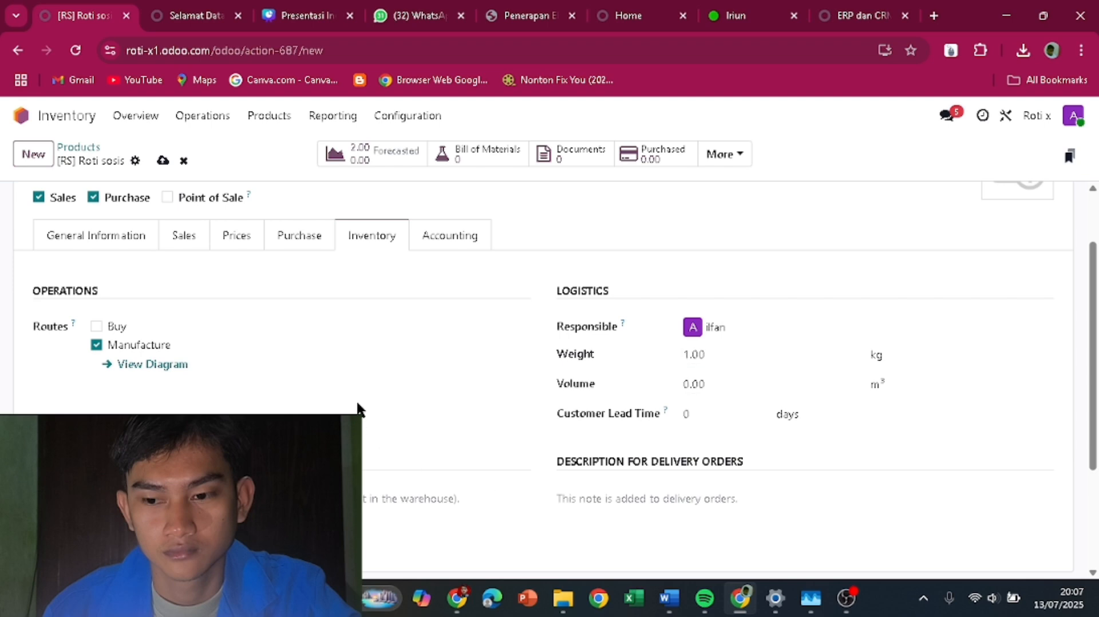
click(690, 355)
click(411, 375)
- Review the purchase details, then save the Roti sosis product
click(299, 234)
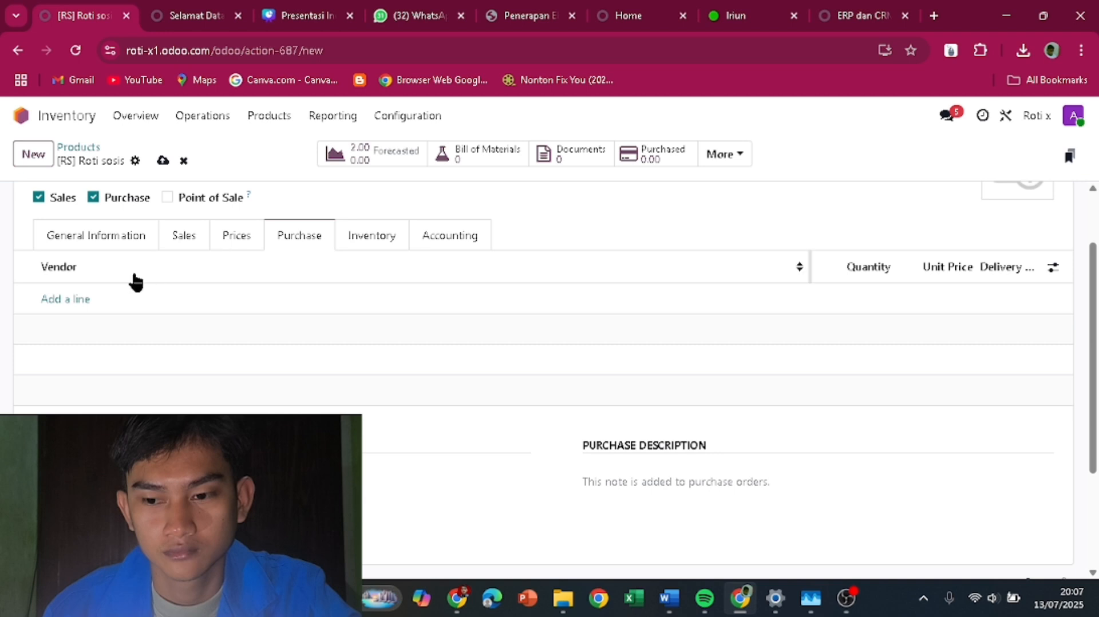
scroll(143, 354, up, 1)
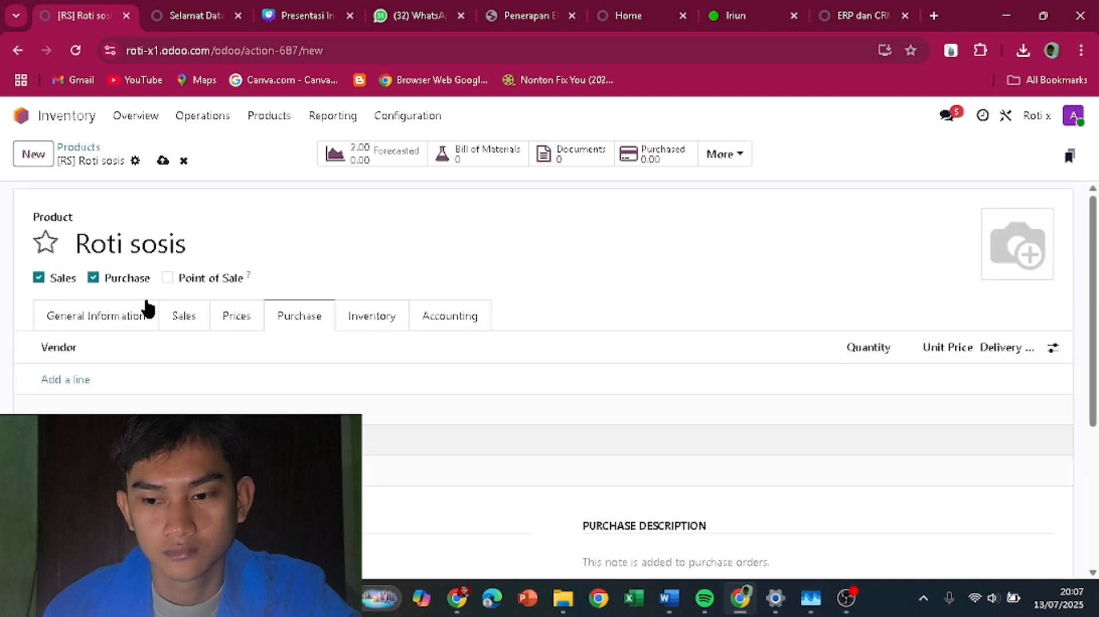
click(96, 323)
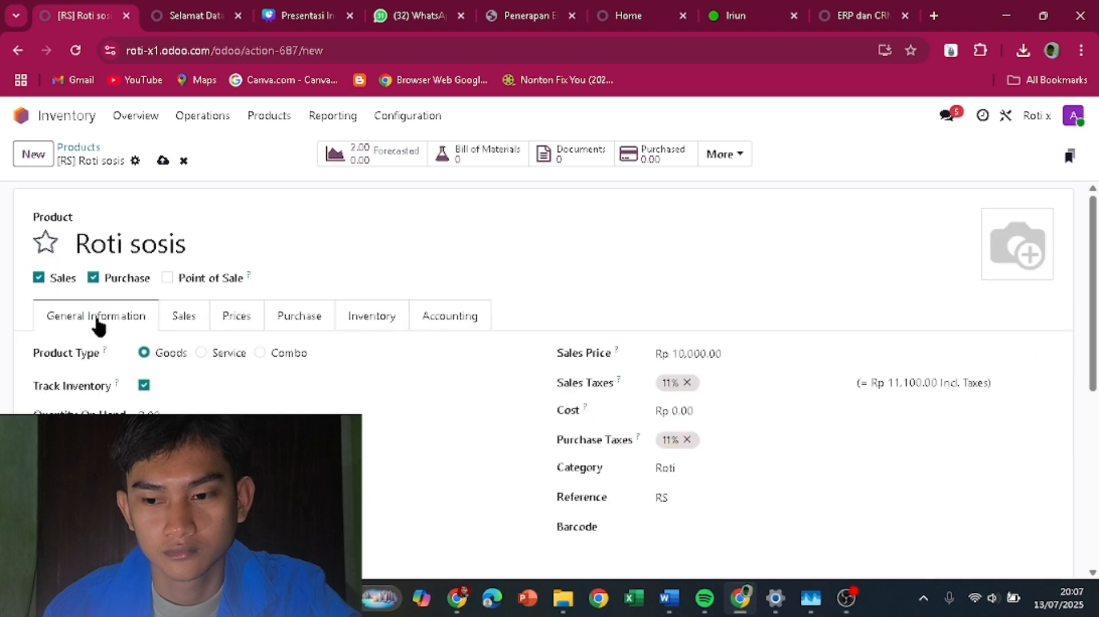
click(163, 161)
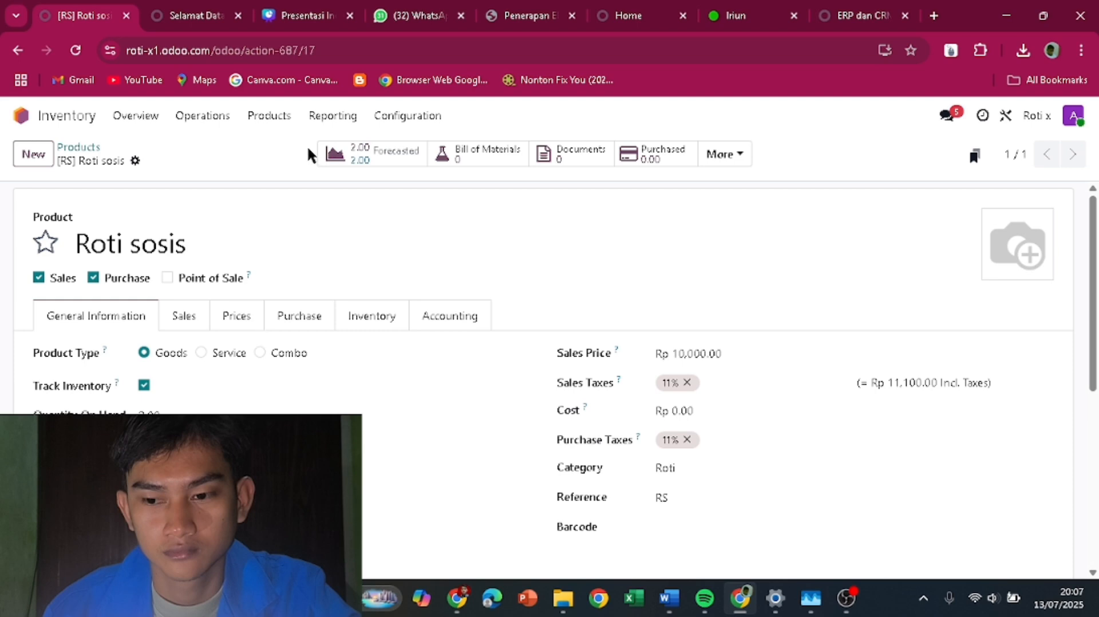
click(269, 122)
- Create product sosis with sales price 0, cost 500, category Bahan Baku and reference S
click(272, 146)
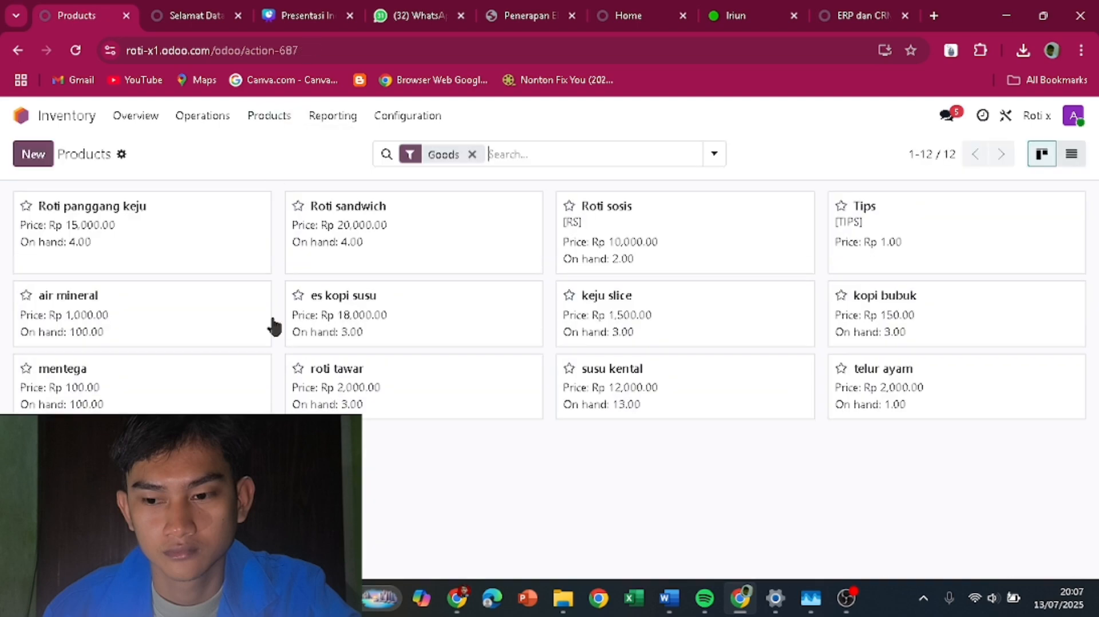
click(46, 161)
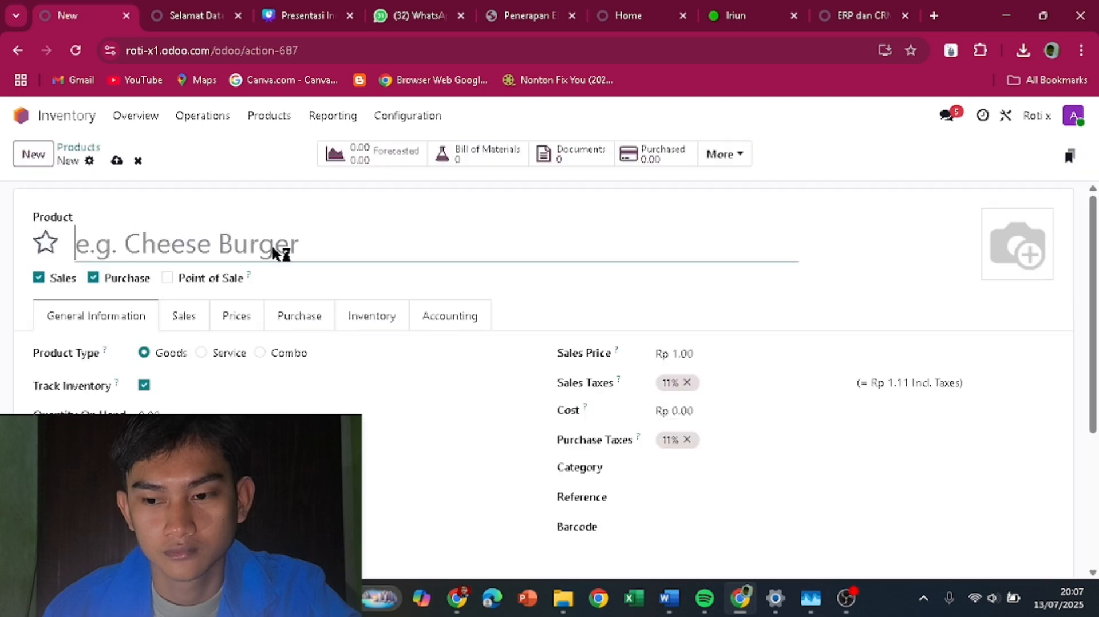
text(sosis)
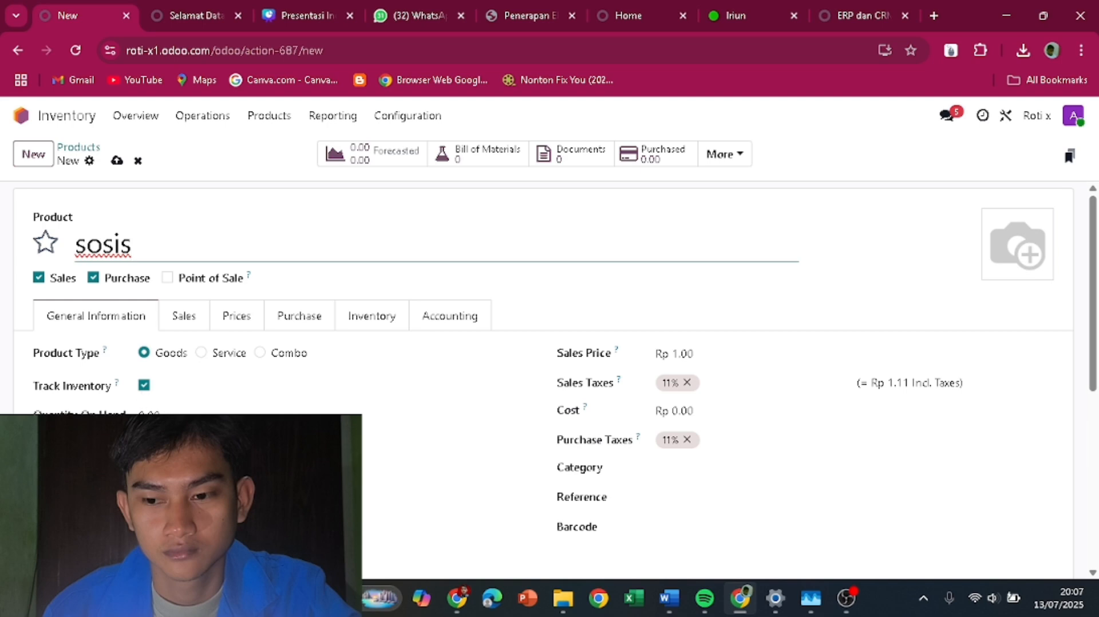
click(708, 355)
text(0)
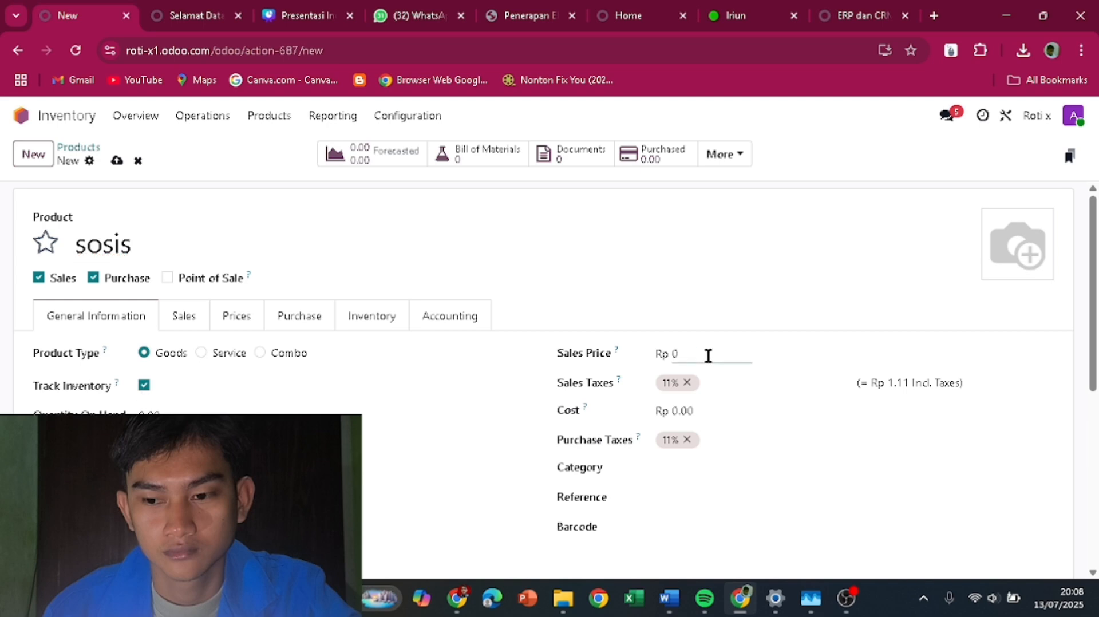
click(698, 415)
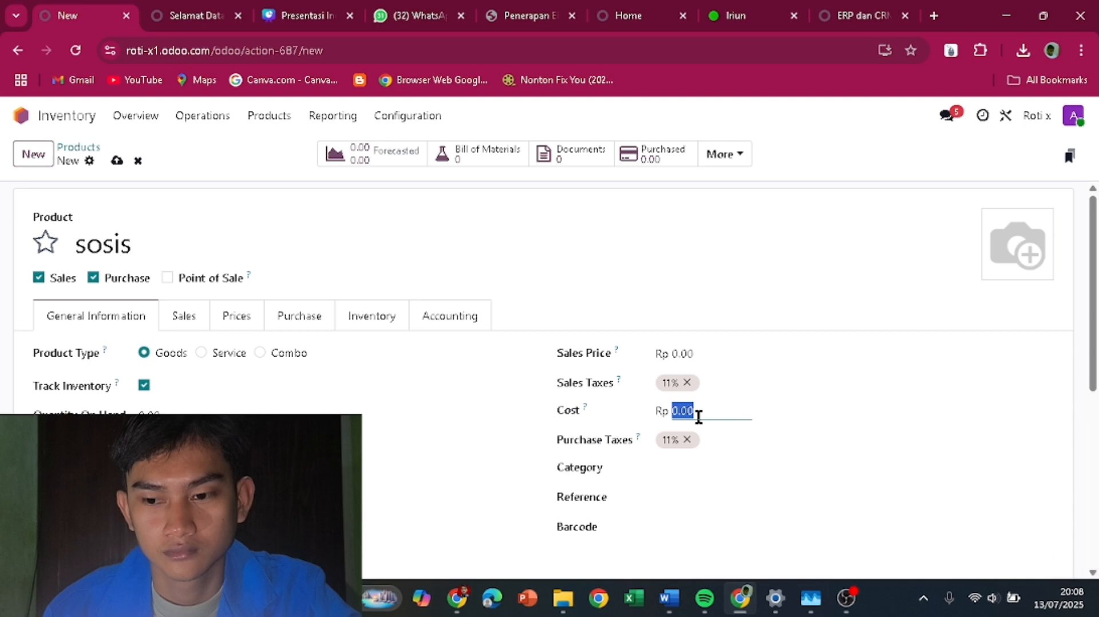
text(500)
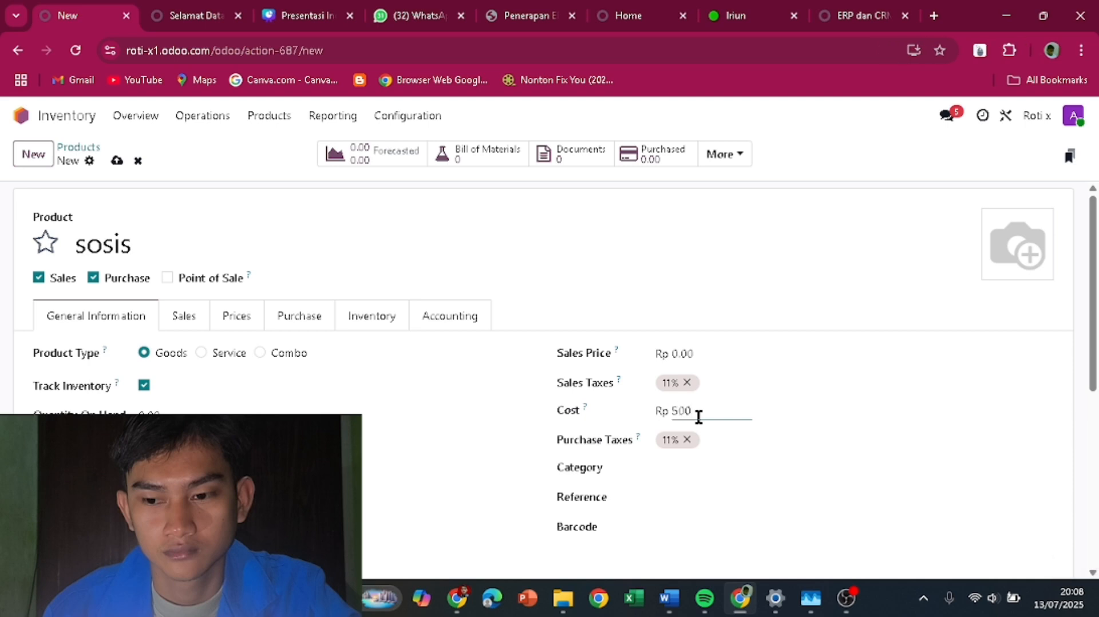
click(689, 469)
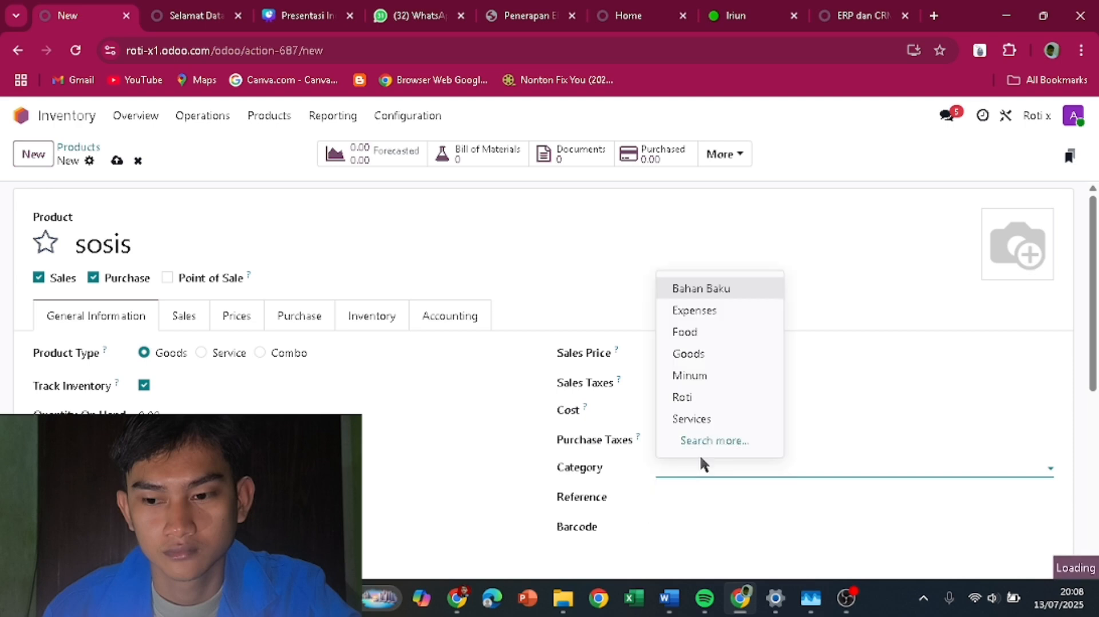
click(700, 291)
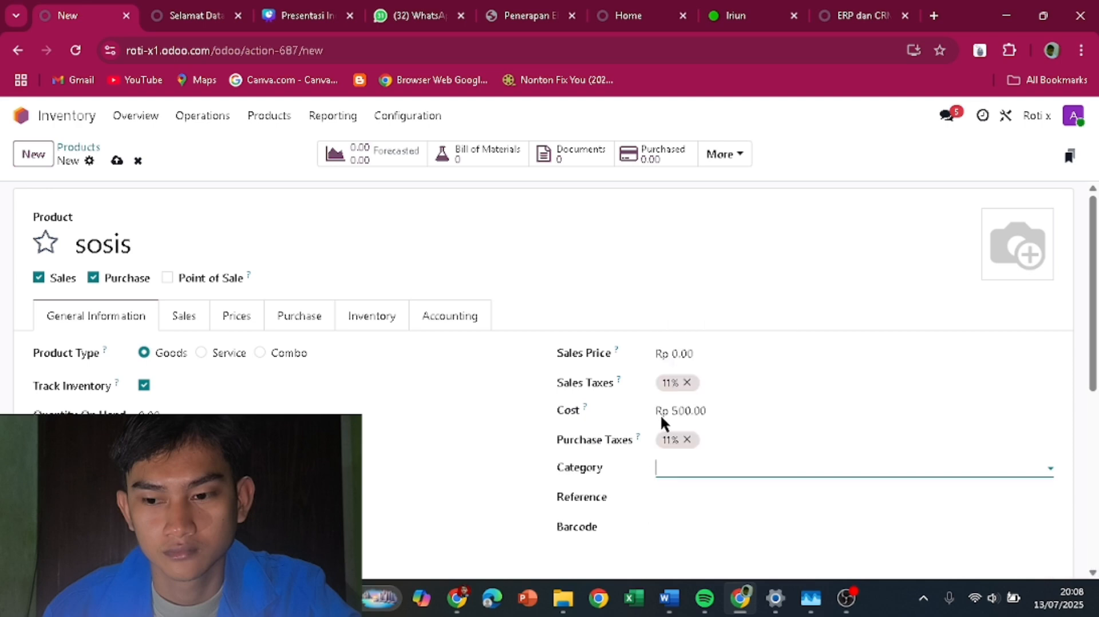
click(661, 495)
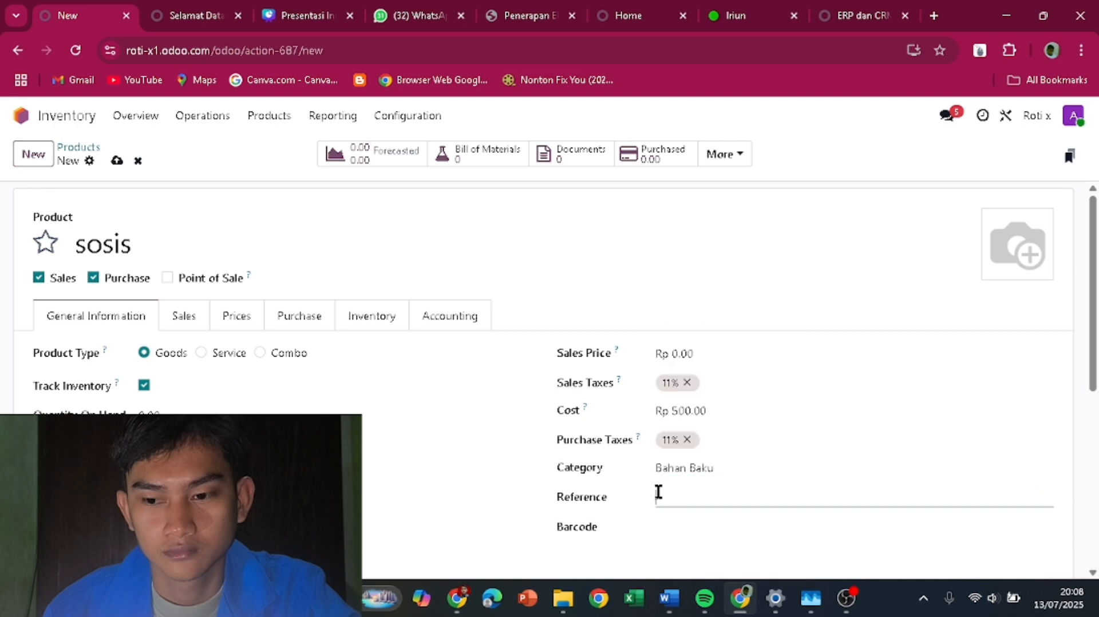
text(S)
- Set the sosis weight to 1 kg and quantity on hand to 5, then save
click(376, 322)
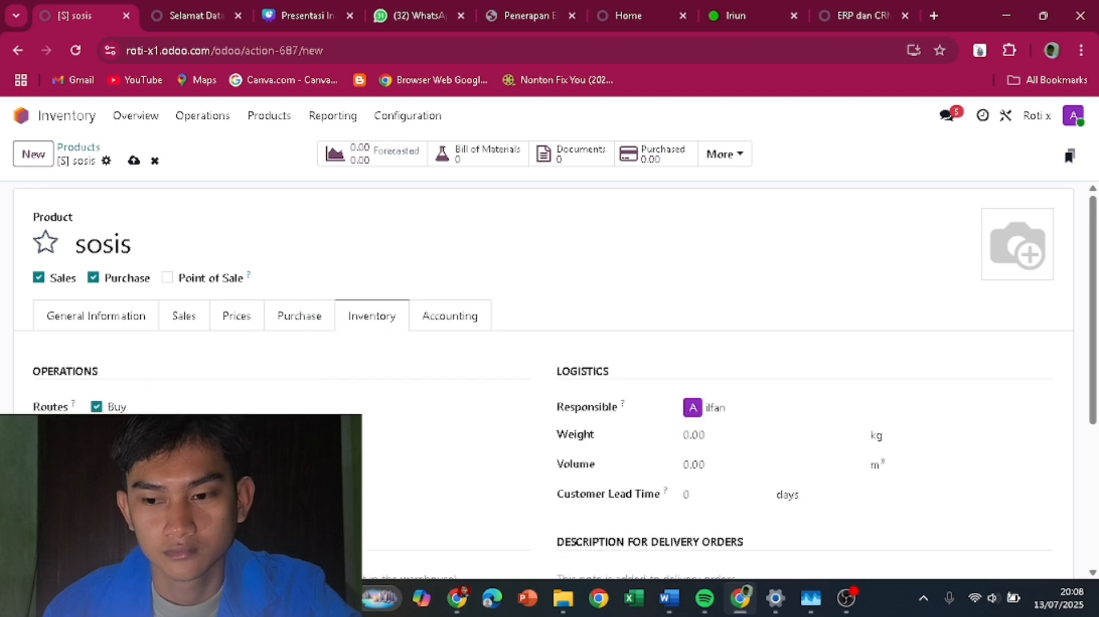
click(731, 436)
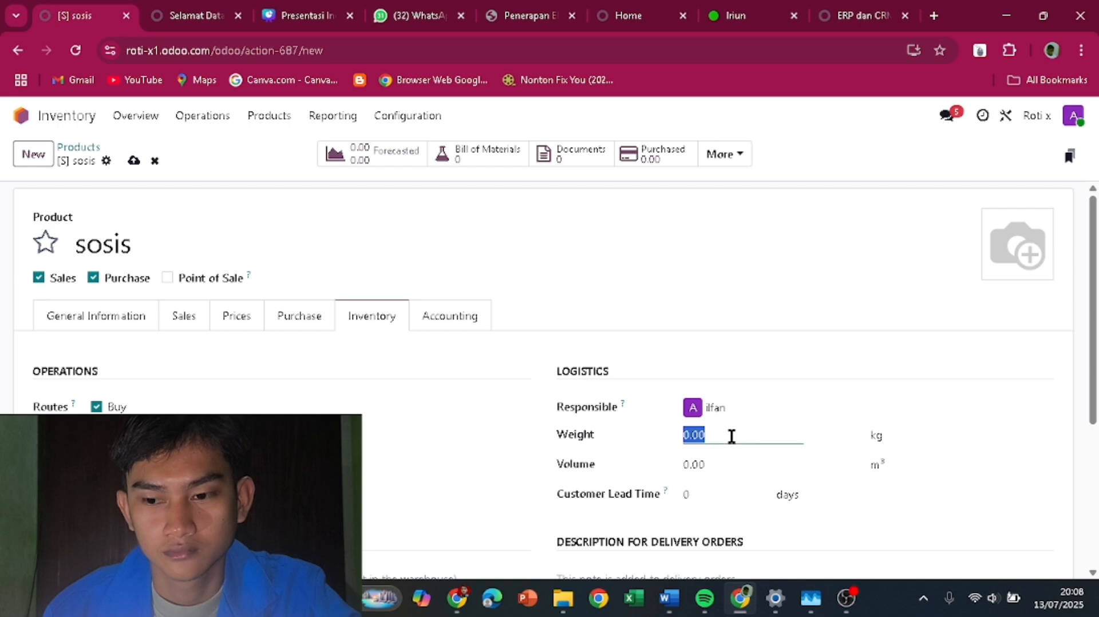
text(1)
key(Return)
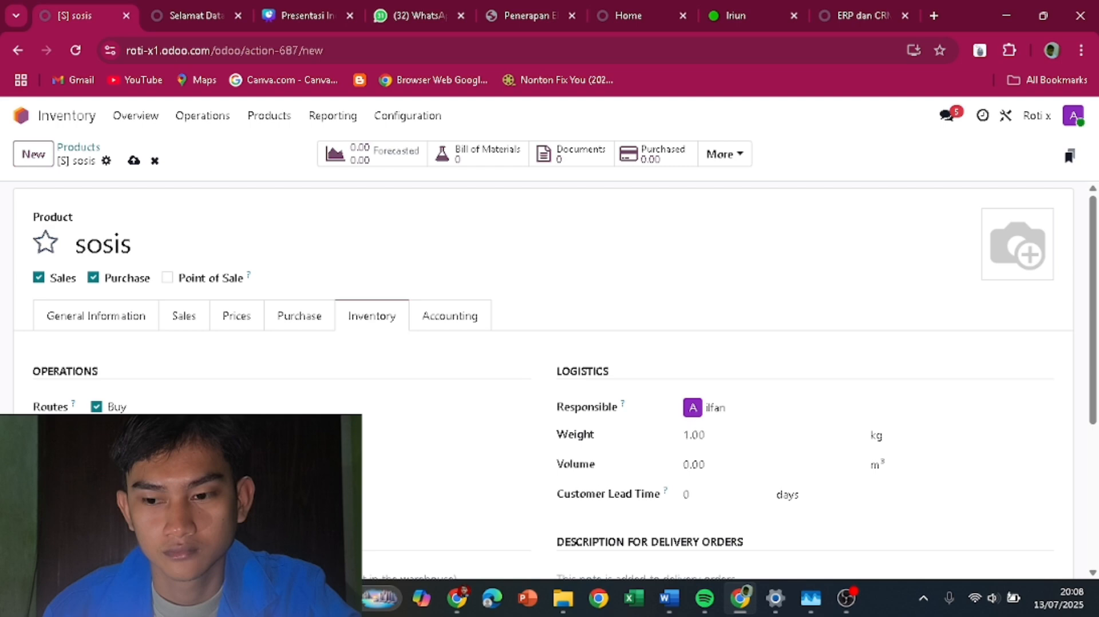
click(115, 317)
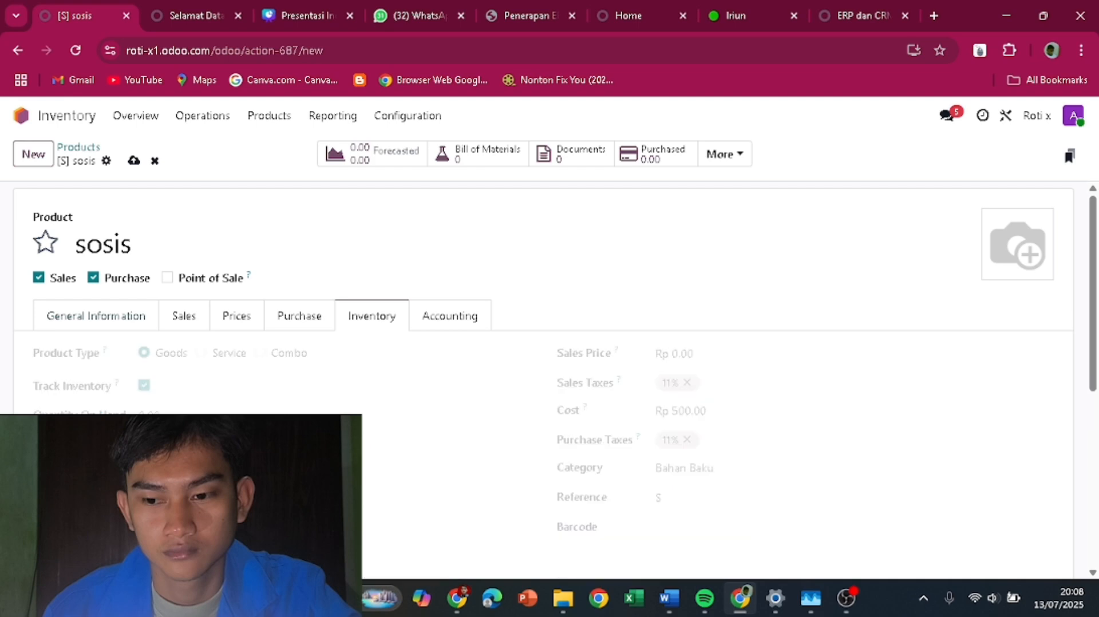
text(5)
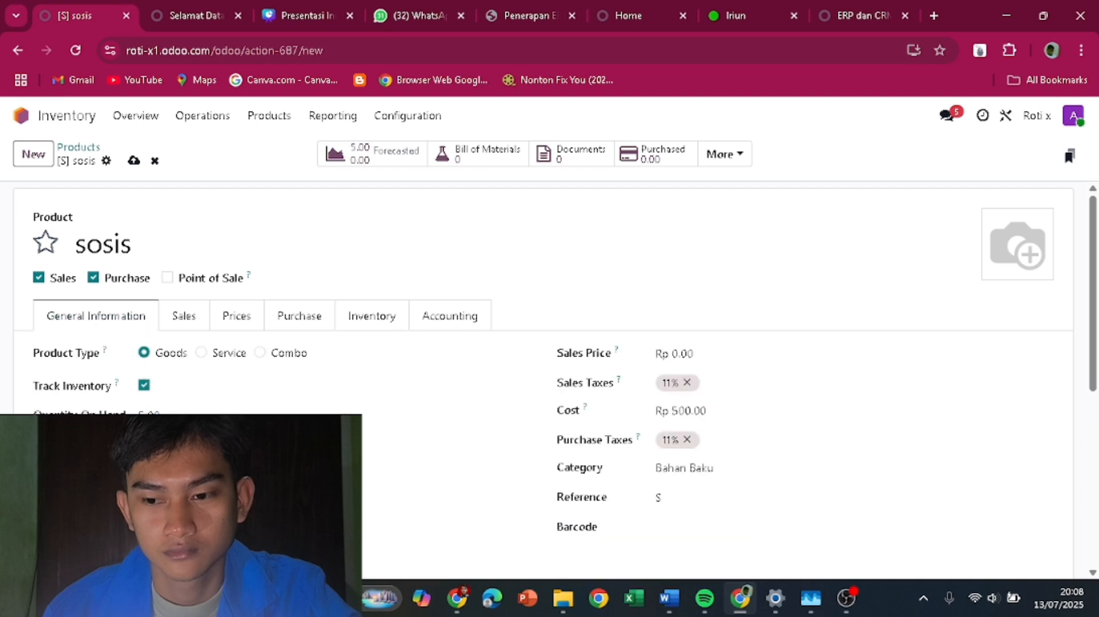
scroll(544, 378, down, 1)
scroll(138, 203, up, 1)
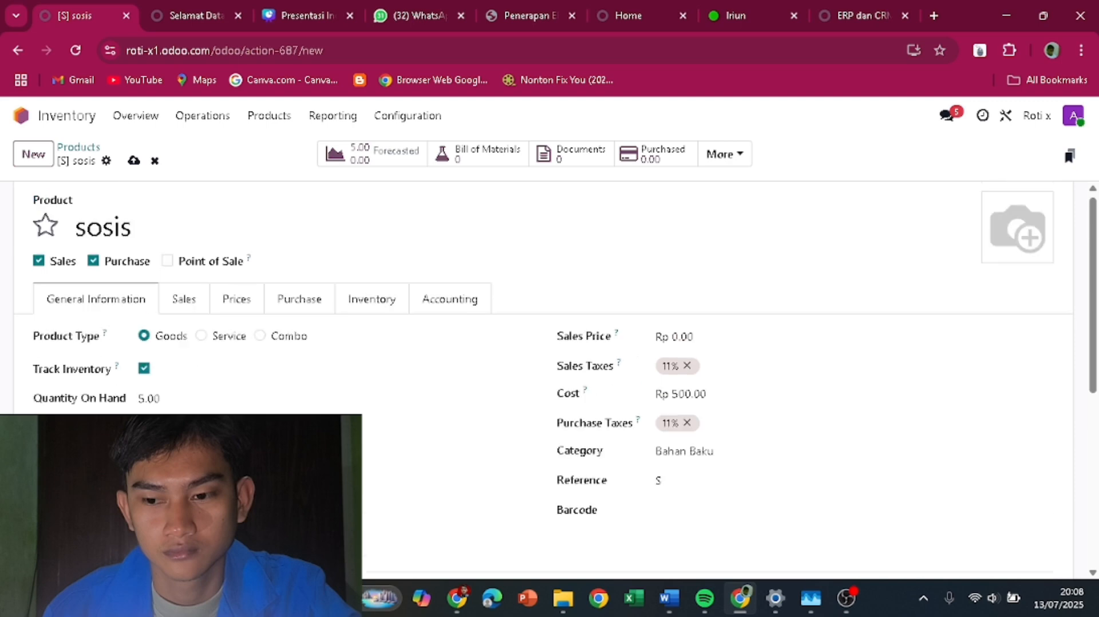
click(133, 163)
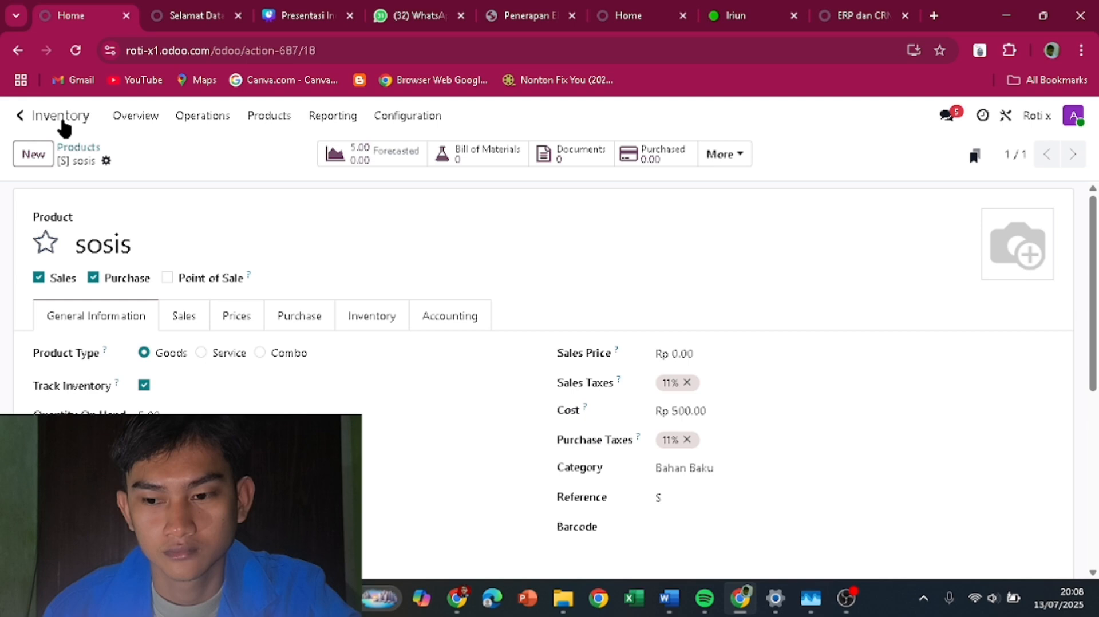
- Verify sosis is among the 13 goods in Inventory Products, then return to the app grid
click(62, 120)
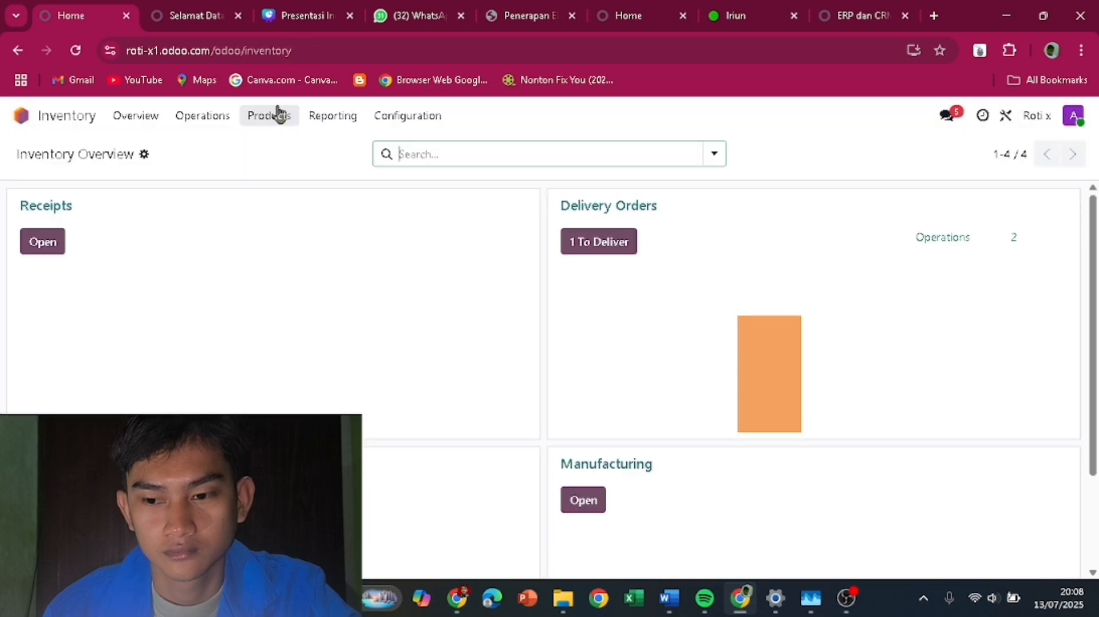
click(271, 115)
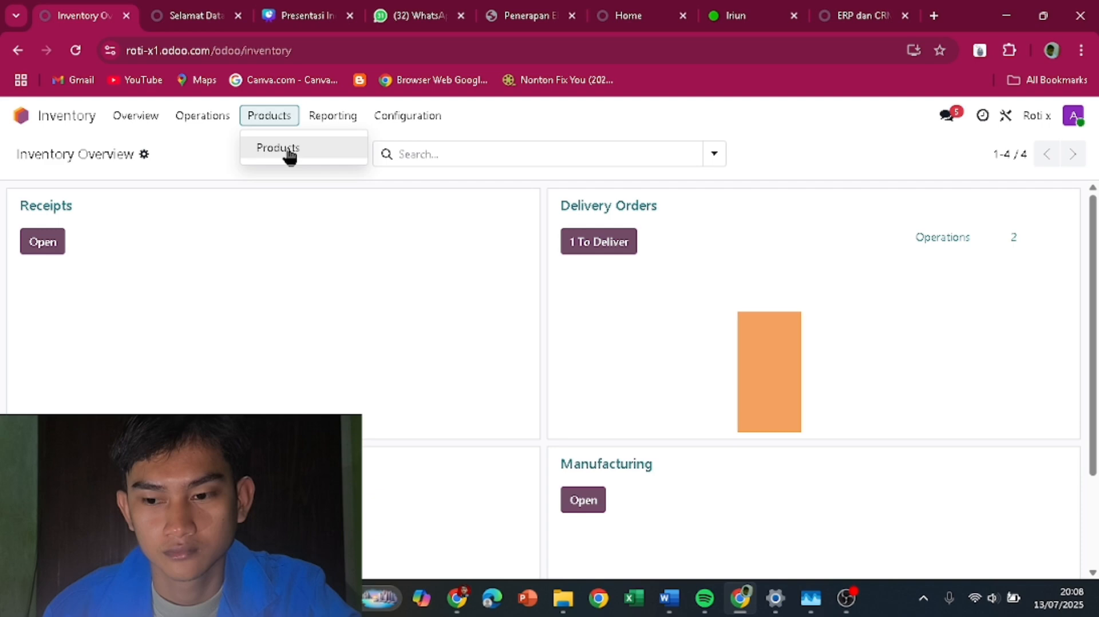
click(280, 148)
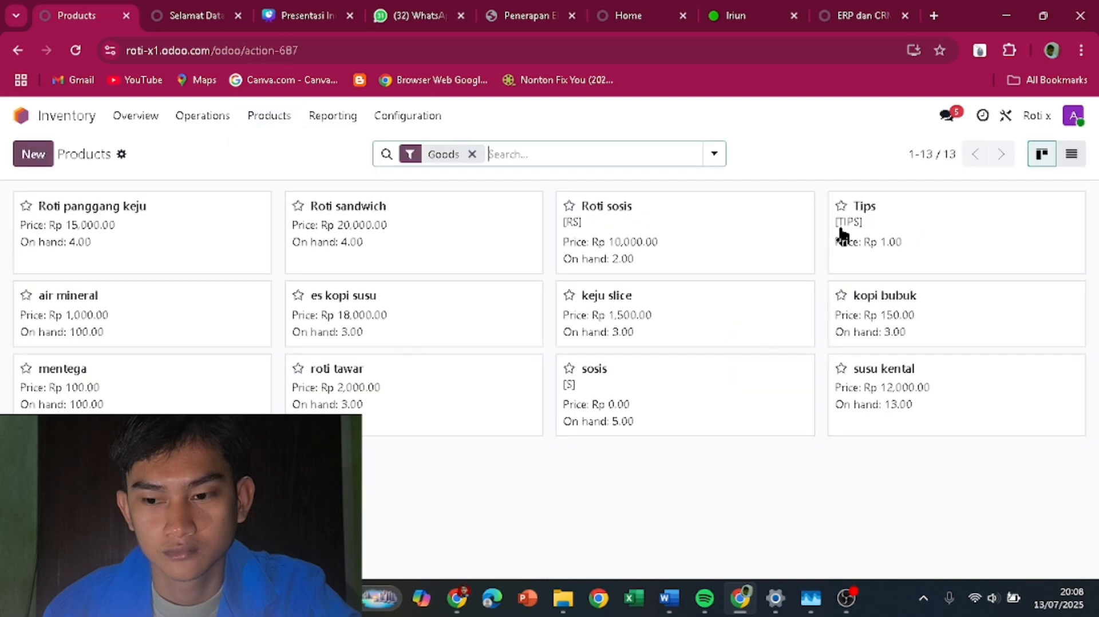
click(89, 120)
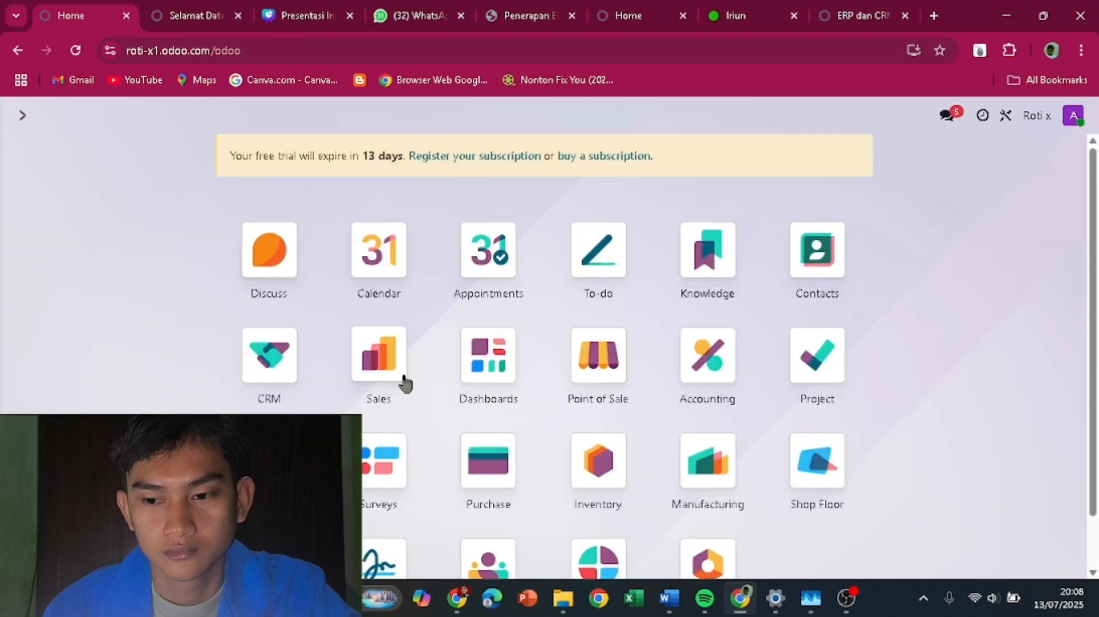
- Start a Sales quotation and search a customer by name, then clear it and go home
click(379, 366)
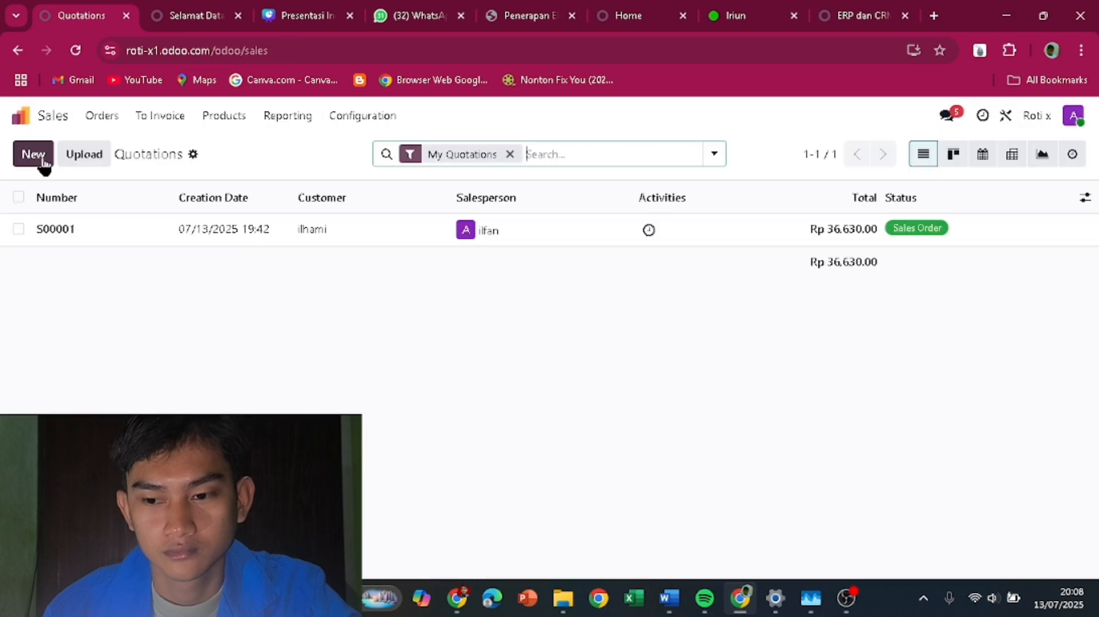
click(41, 160)
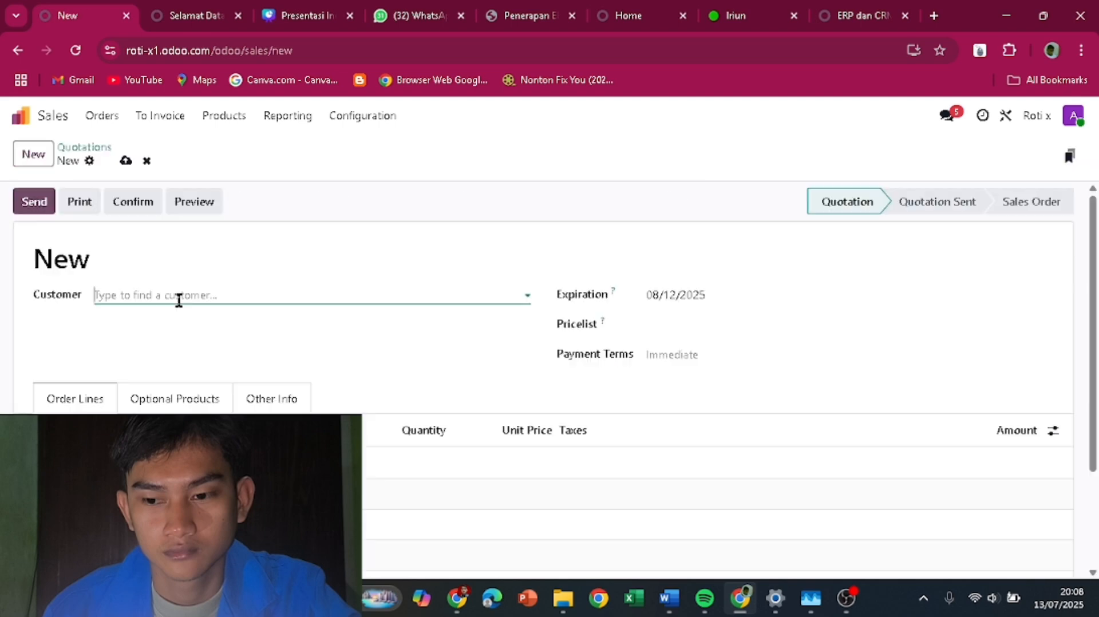
click(179, 300)
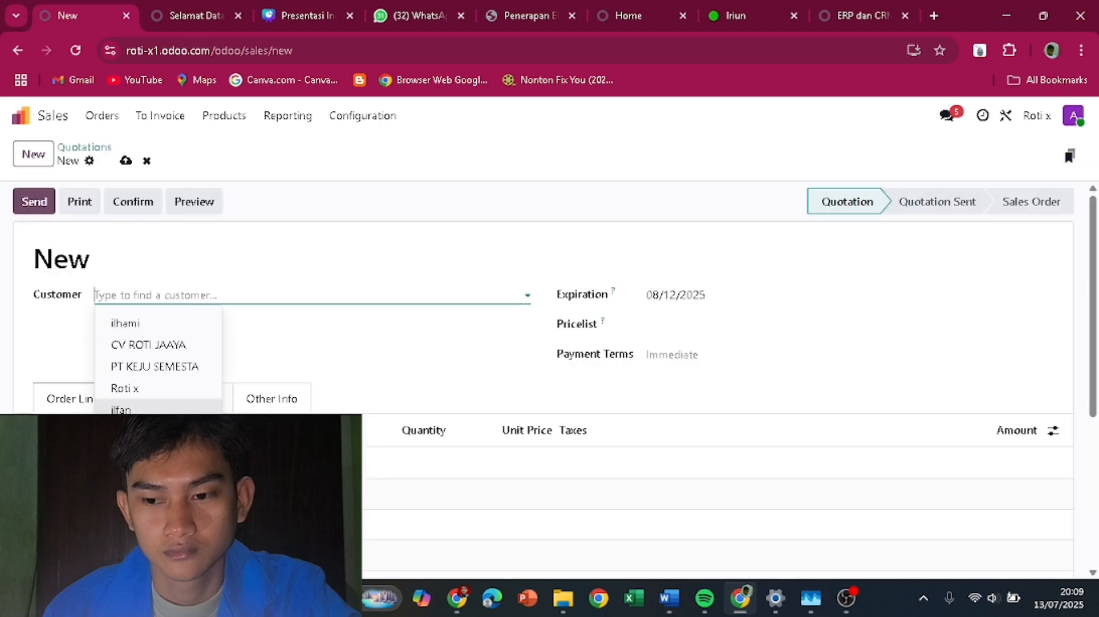
click(157, 288)
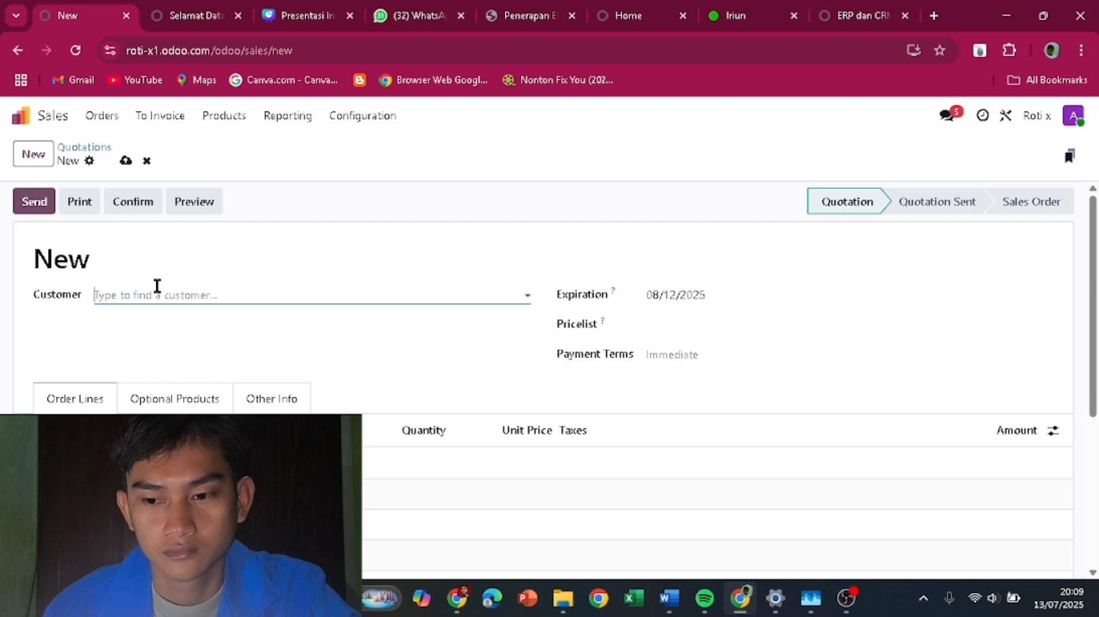
text(ri)
text(ad)
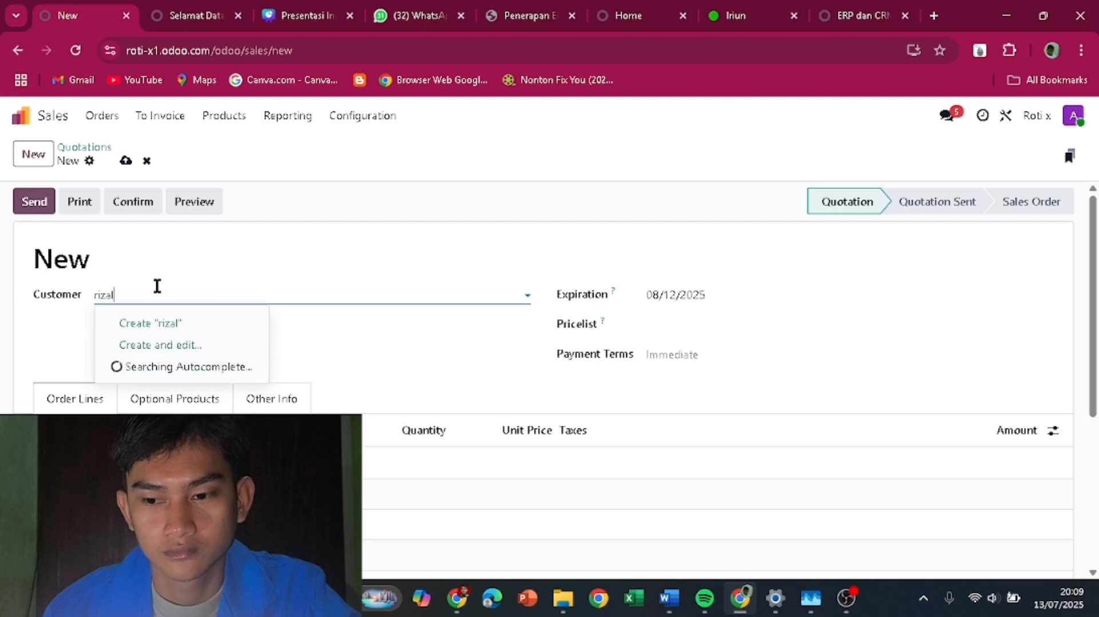
click(160, 325)
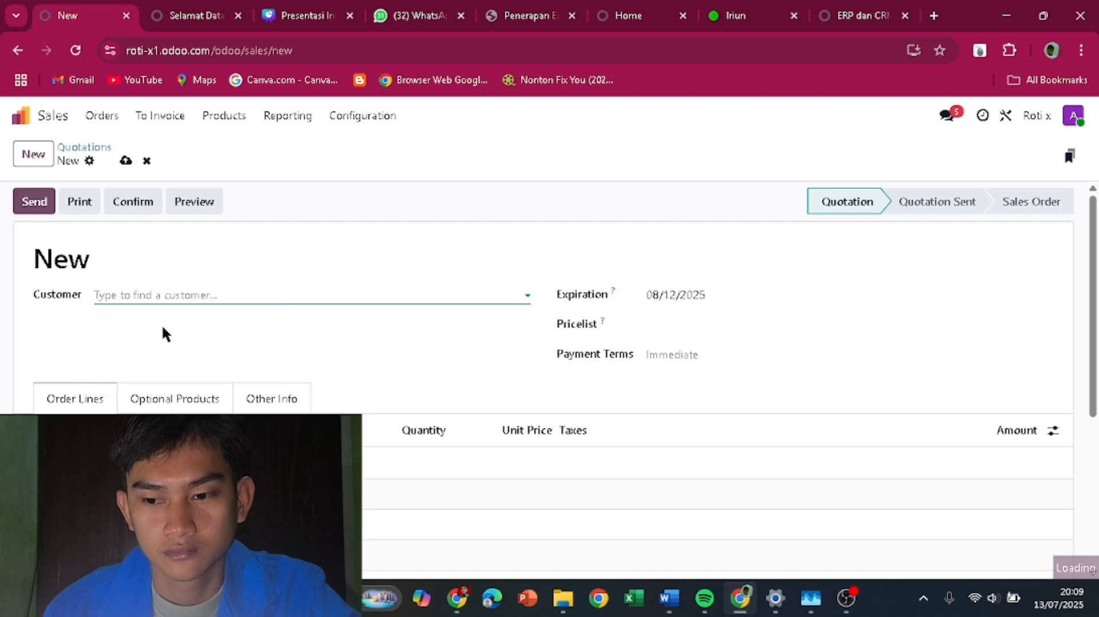
click(53, 123)
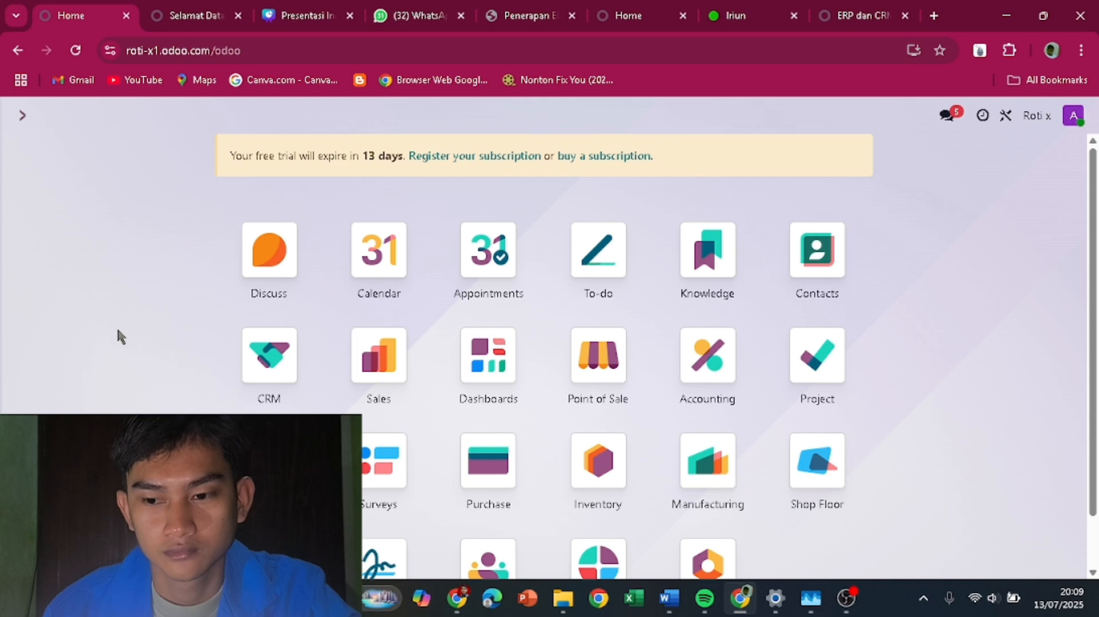
- Start a new bill of materials for the product [RS] Roti sosis
click(708, 465)
click(243, 117)
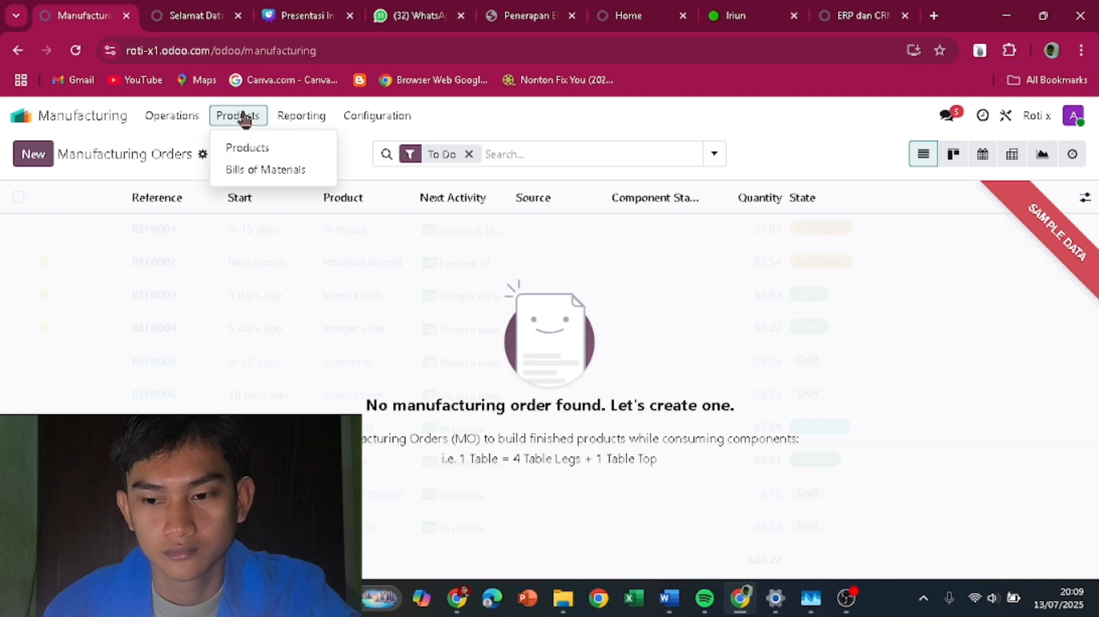
click(265, 170)
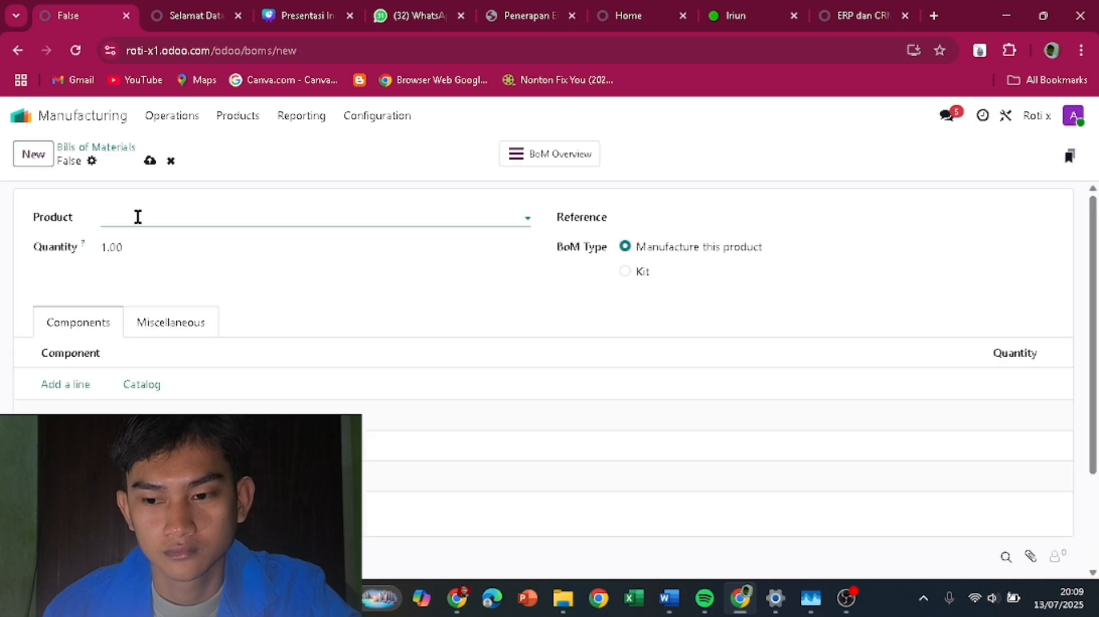
click(139, 217)
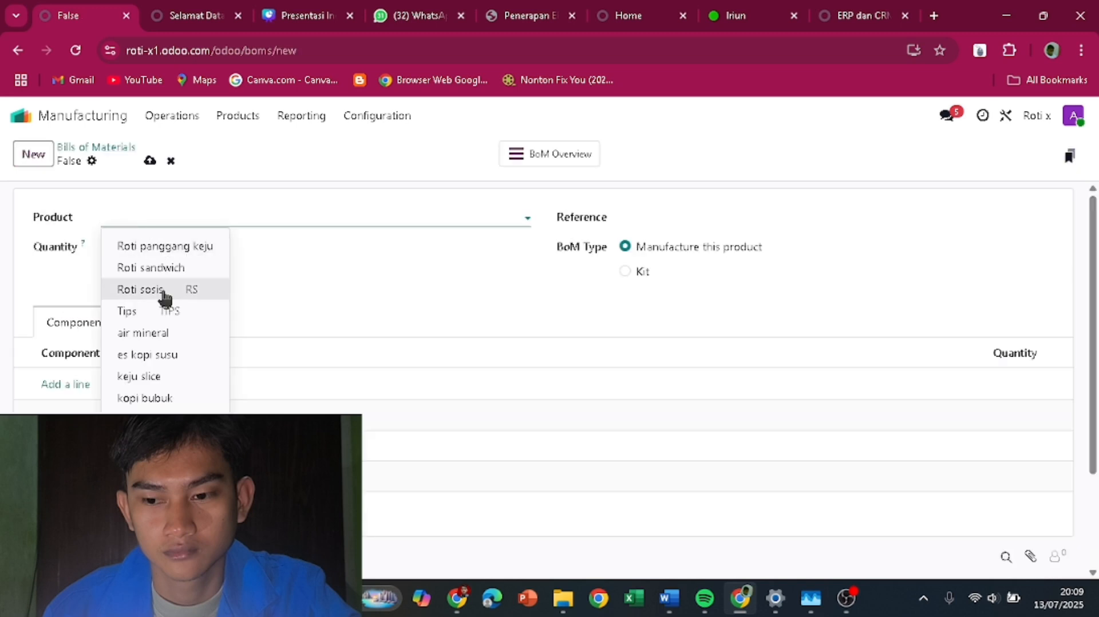
click(224, 290)
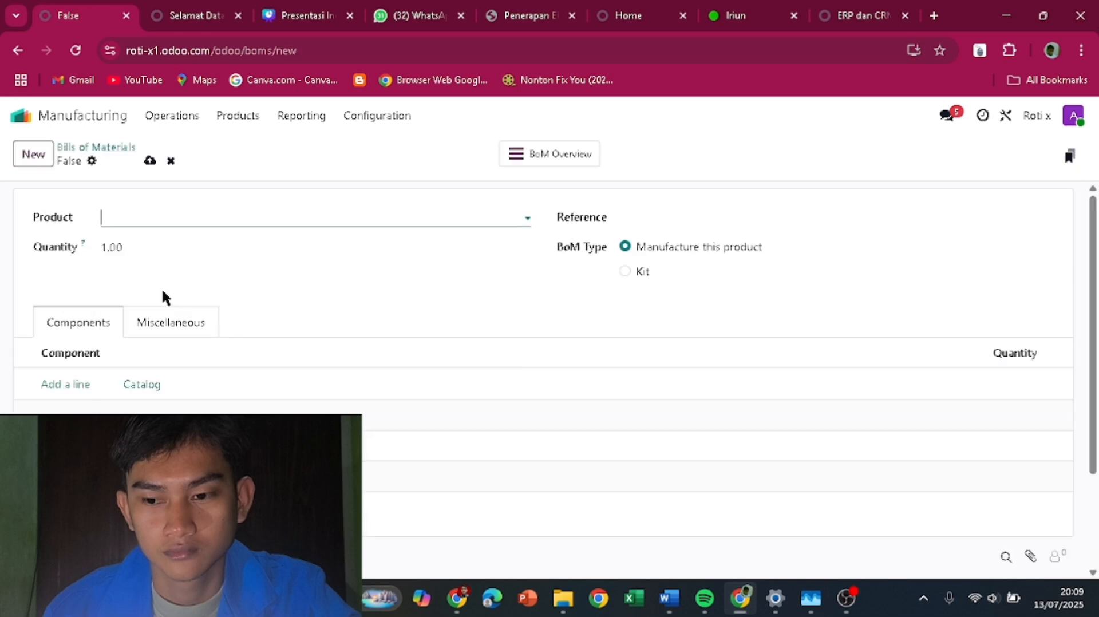
- Add roti tawar and sosis as components of the bill
click(68, 385)
click(94, 385)
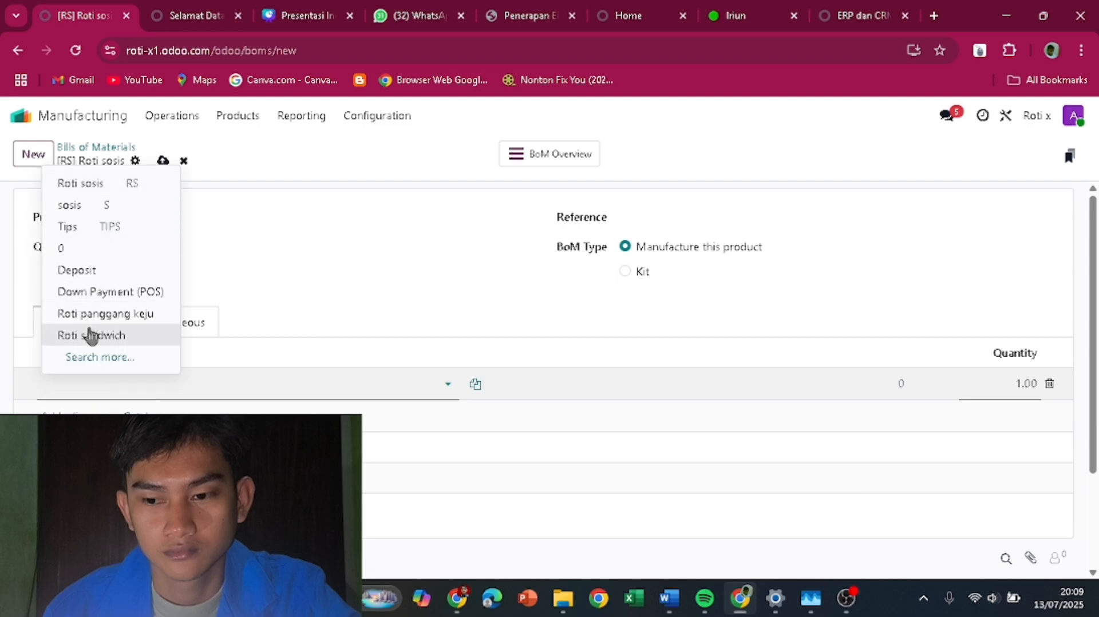
text(roti)
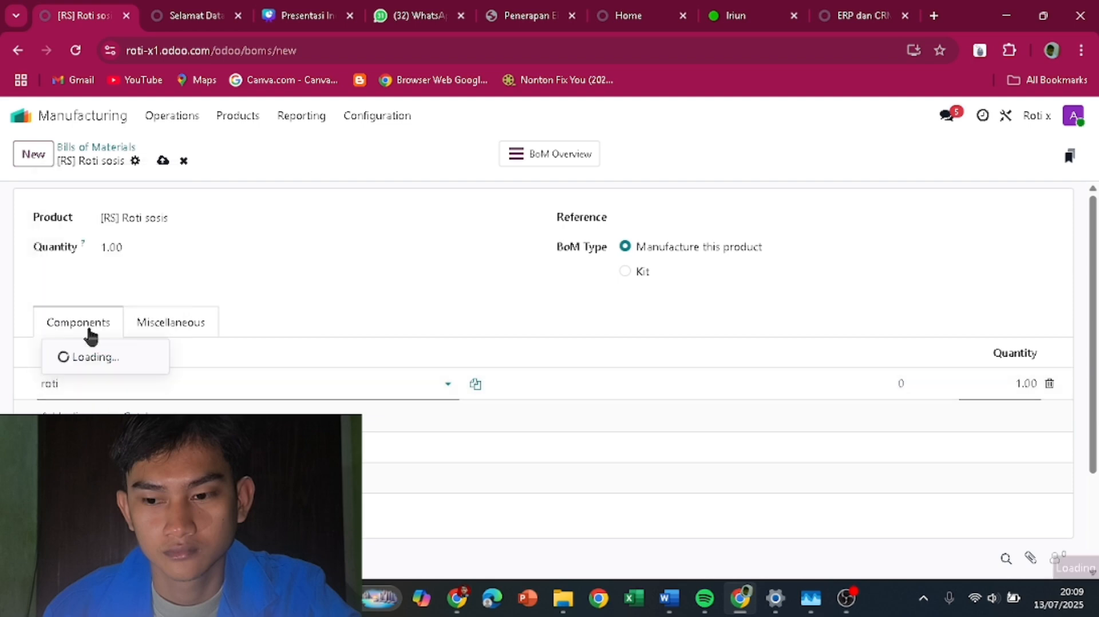
click(72, 291)
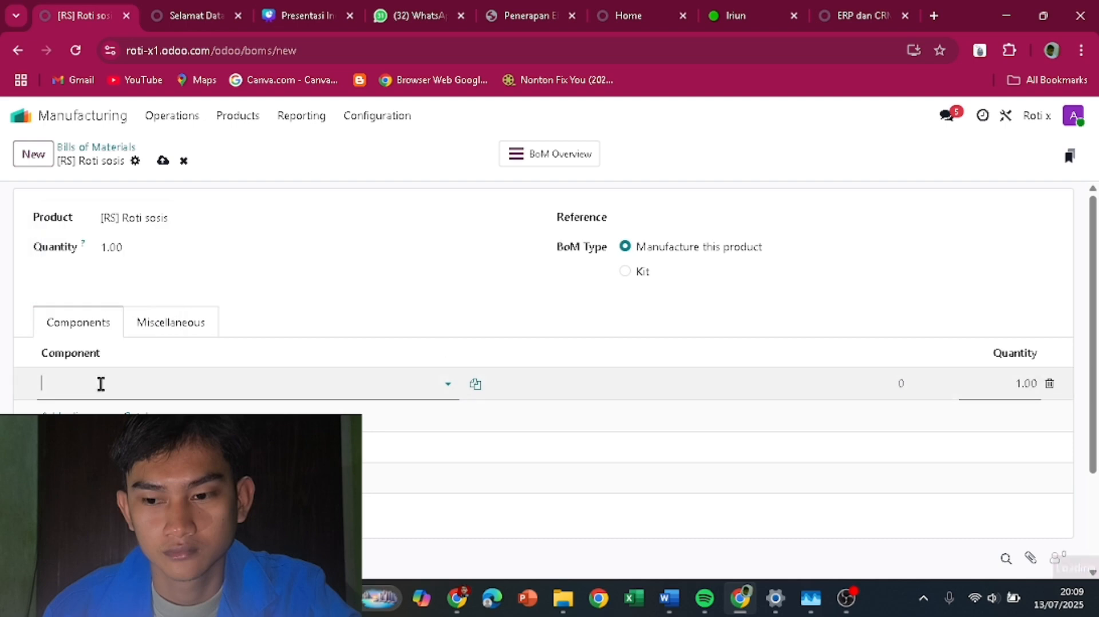
click(63, 413)
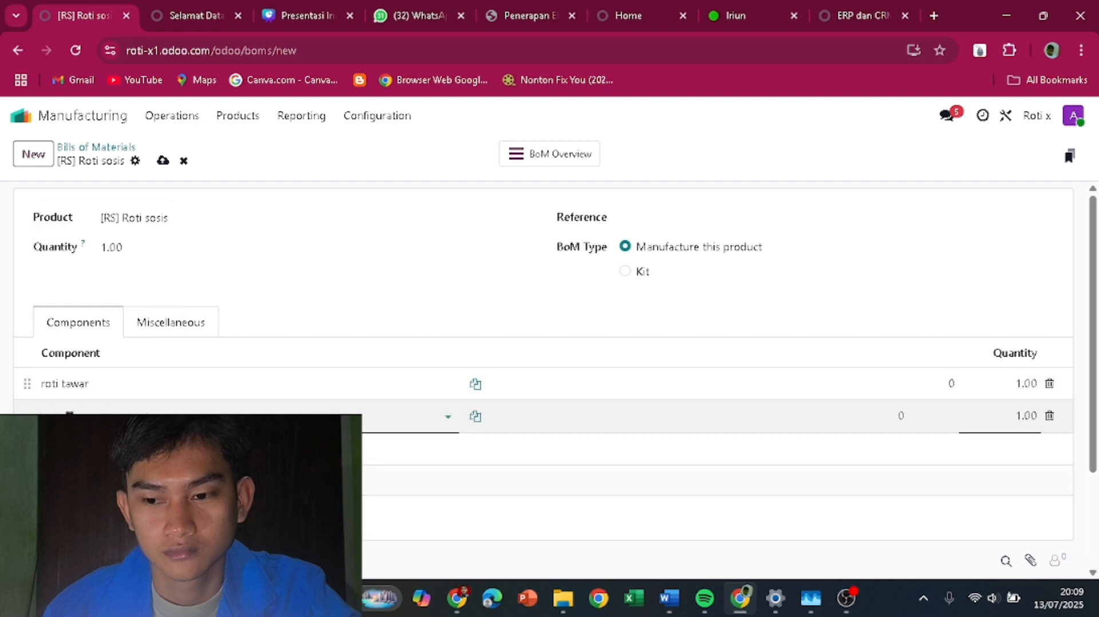
text(sosi)
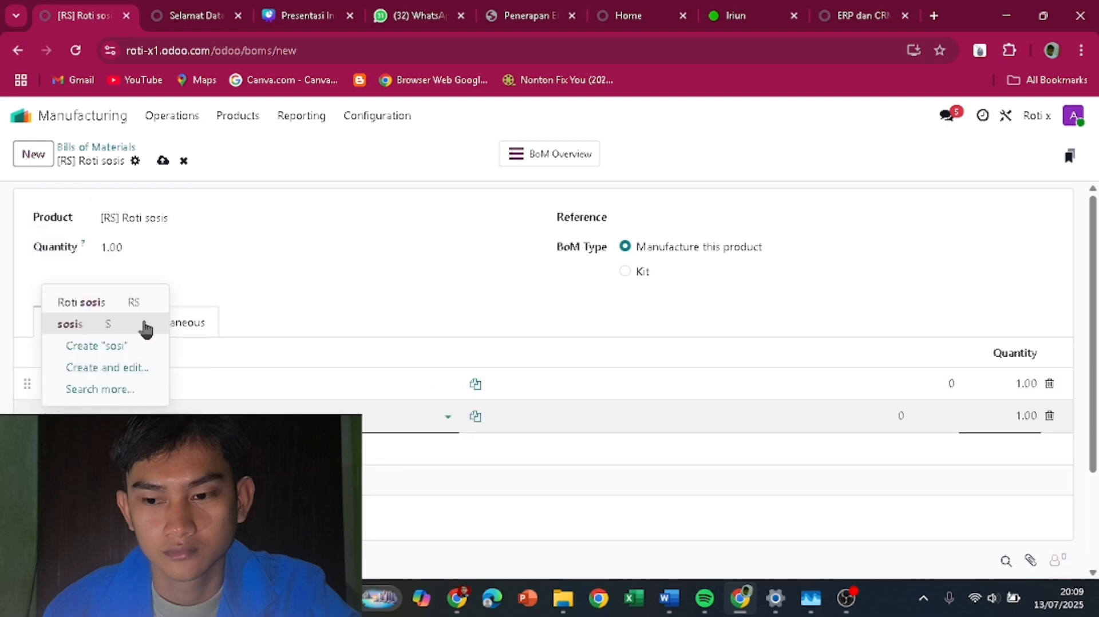
click(79, 330)
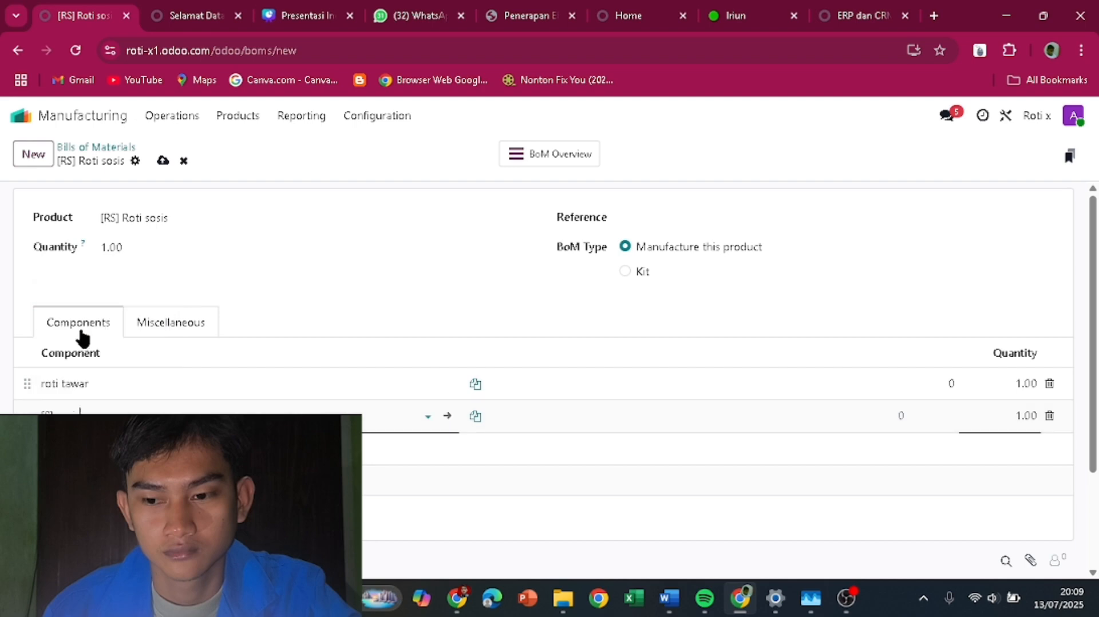
- Add a third component, keep roti tawar at 1.00, and save the bill
click(63, 449)
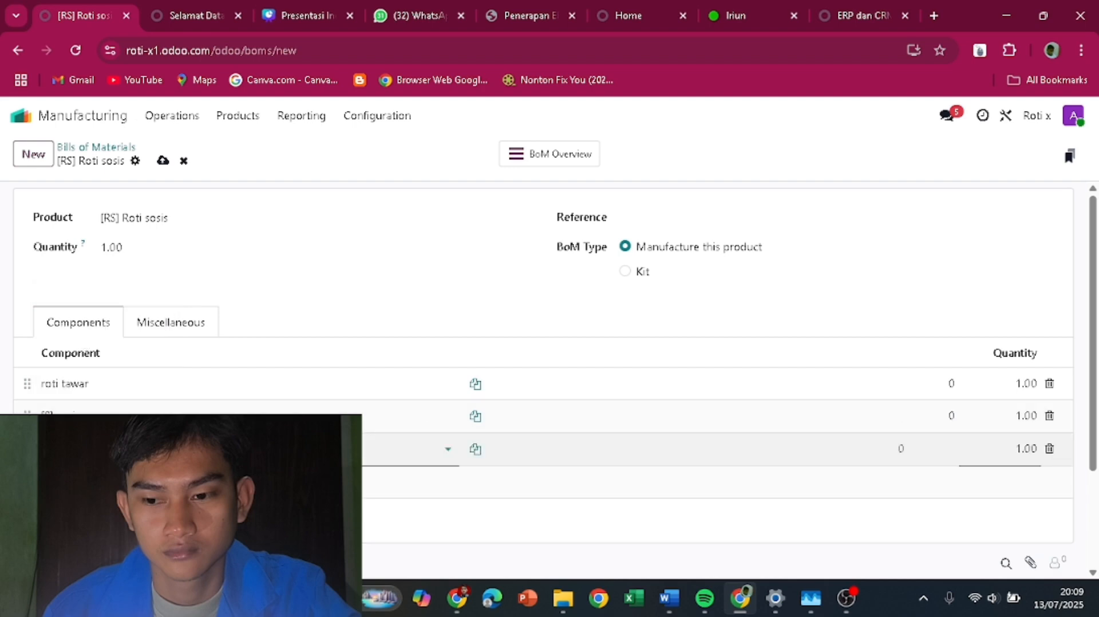
click(80, 481)
click(953, 386)
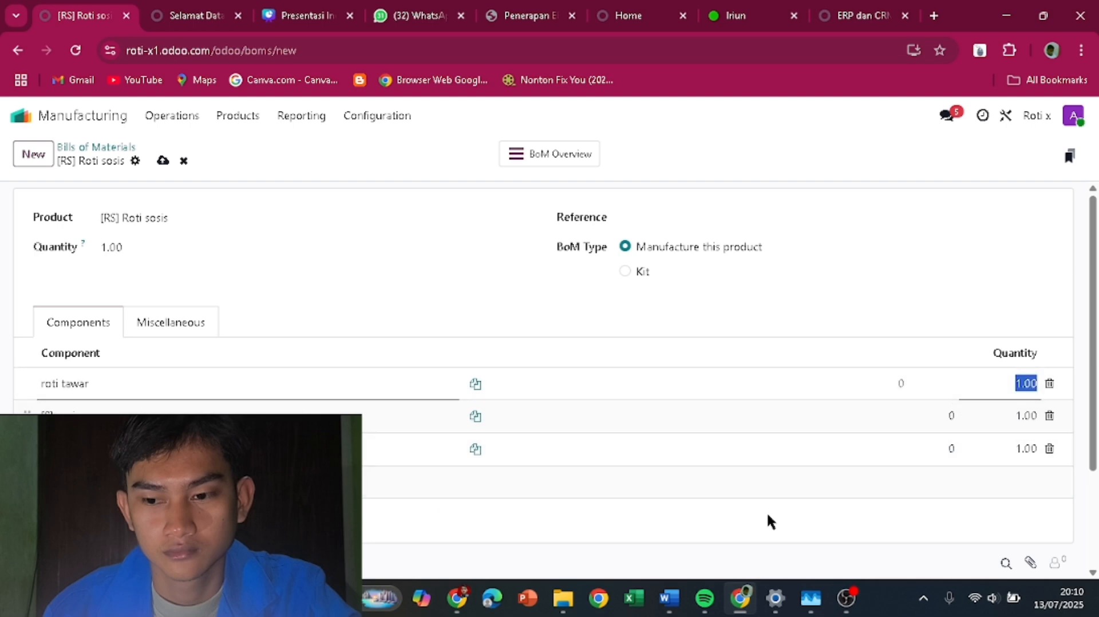
click(400, 284)
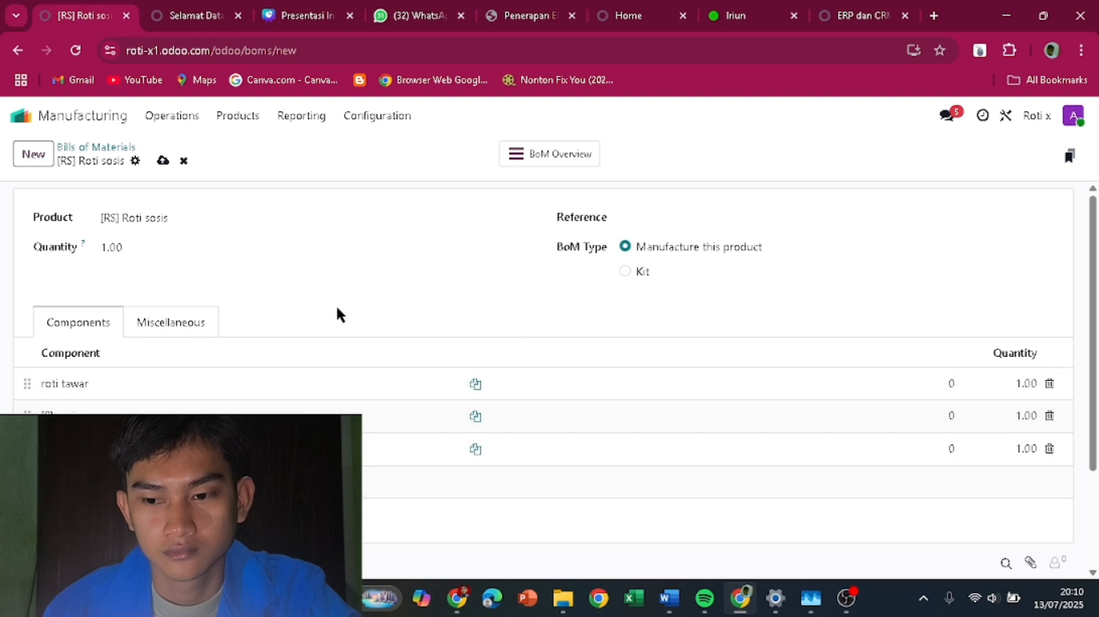
scroll(329, 338, down, 2)
scroll(286, 346, up, 2)
click(163, 162)
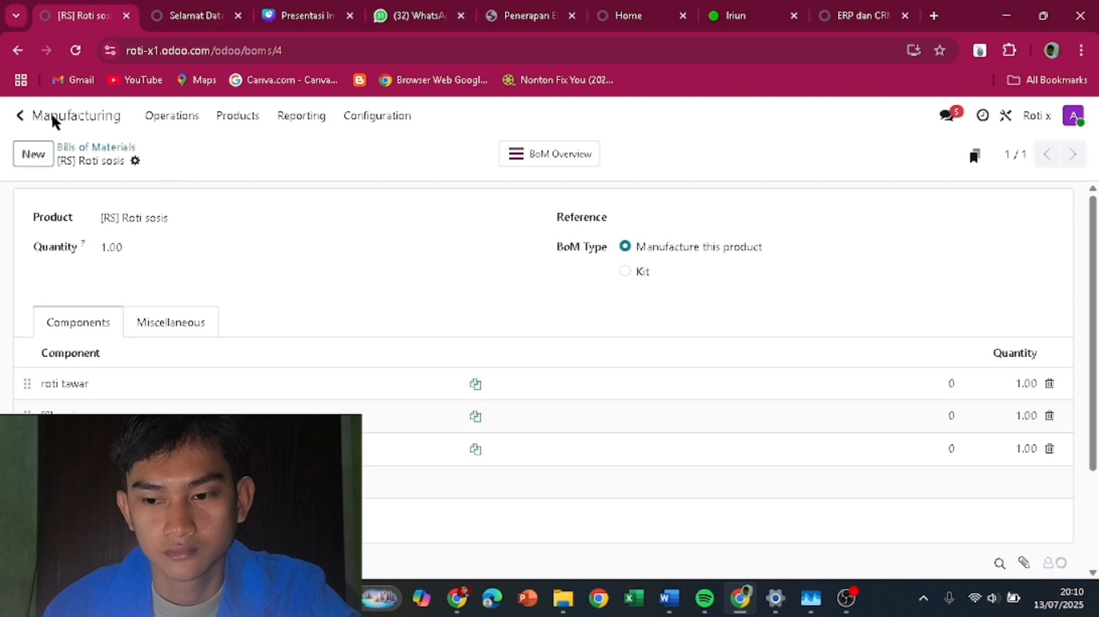
- Start a new Sales quotation and create a new customer from the typed name
click(20, 115)
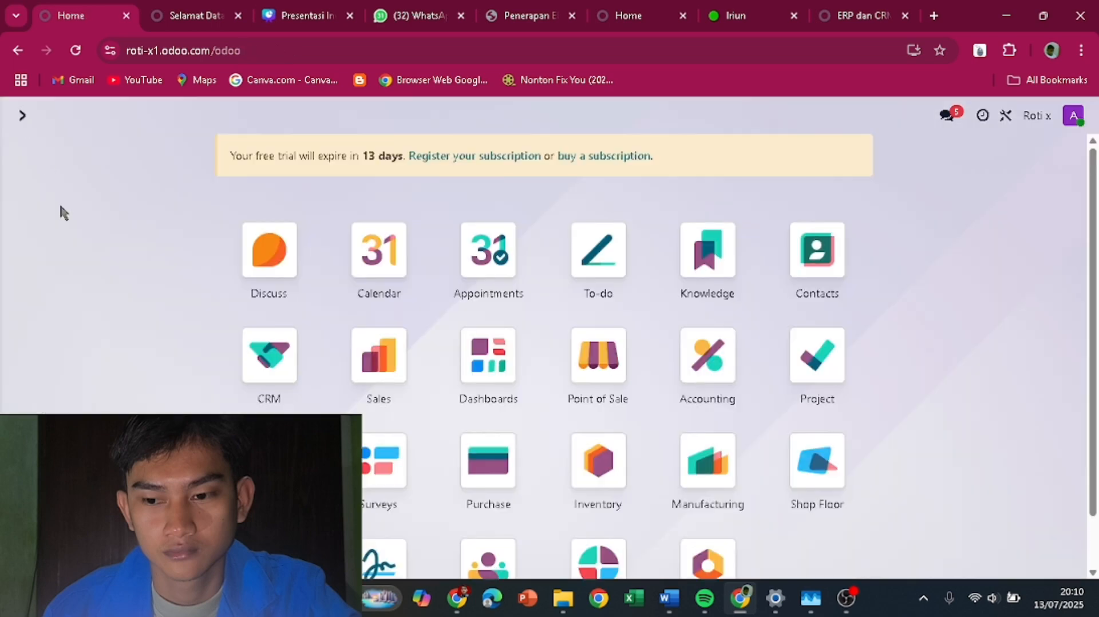
click(610, 399)
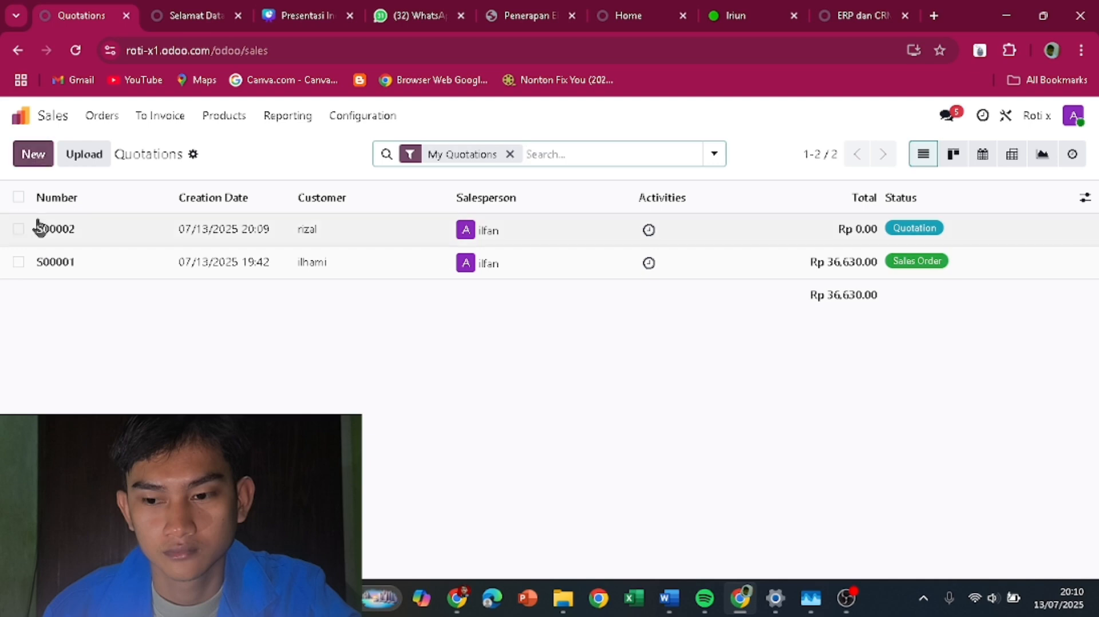
click(19, 229)
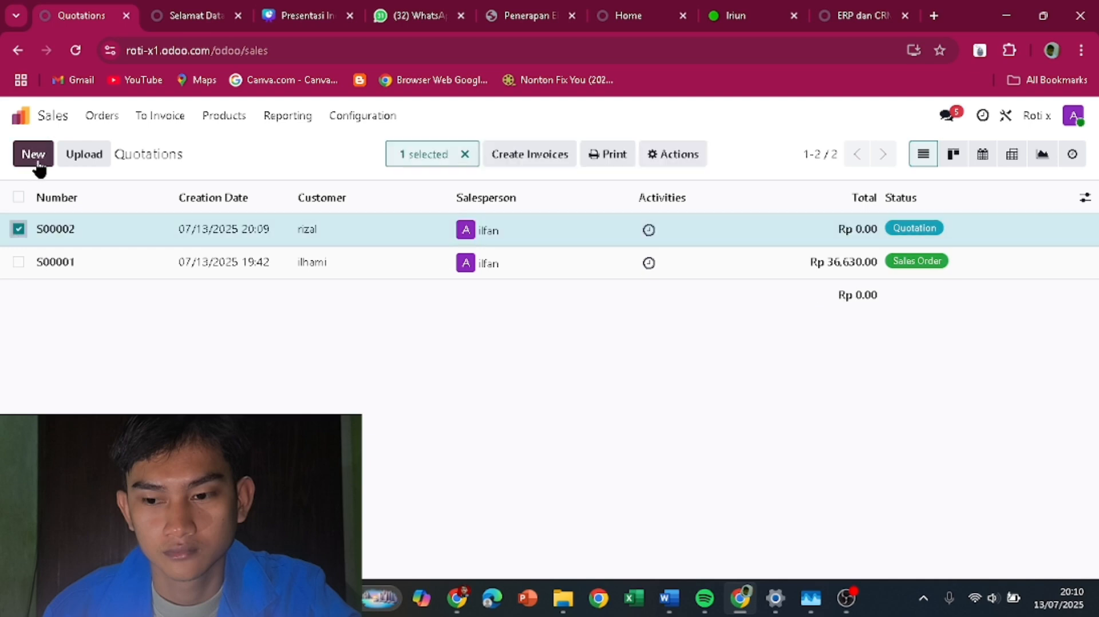
click(35, 154)
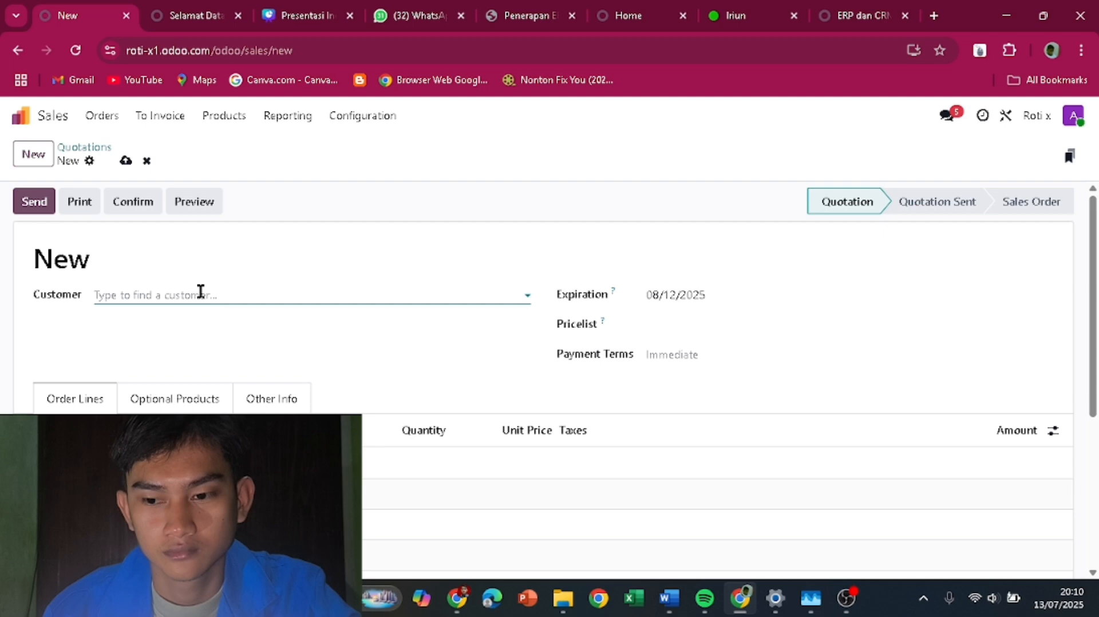
click(201, 291)
text(r)
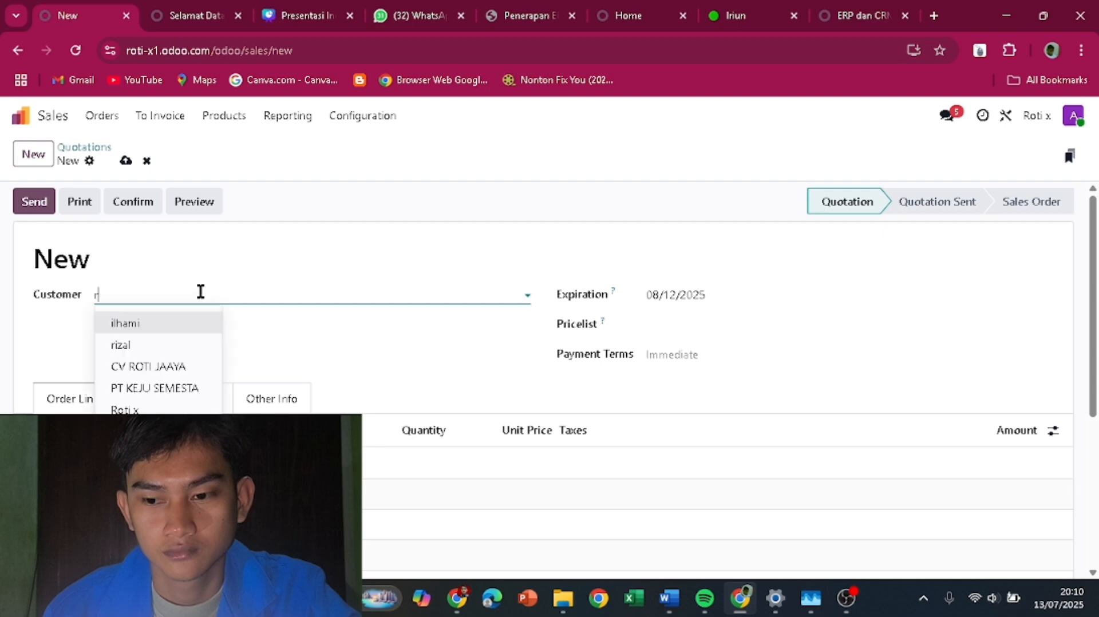
text(omi)
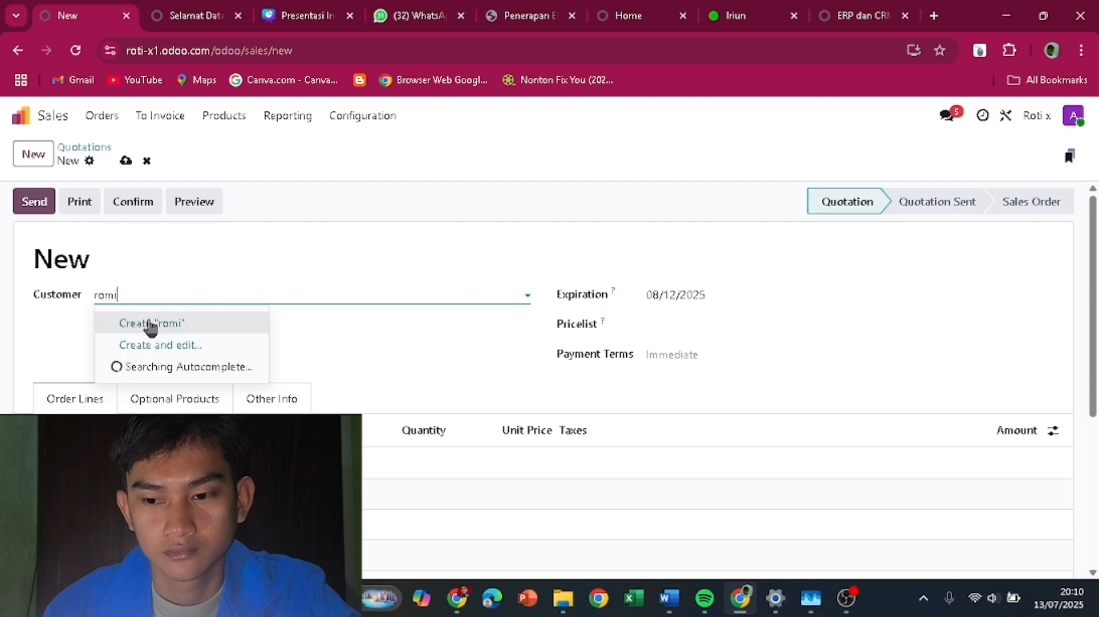
click(150, 324)
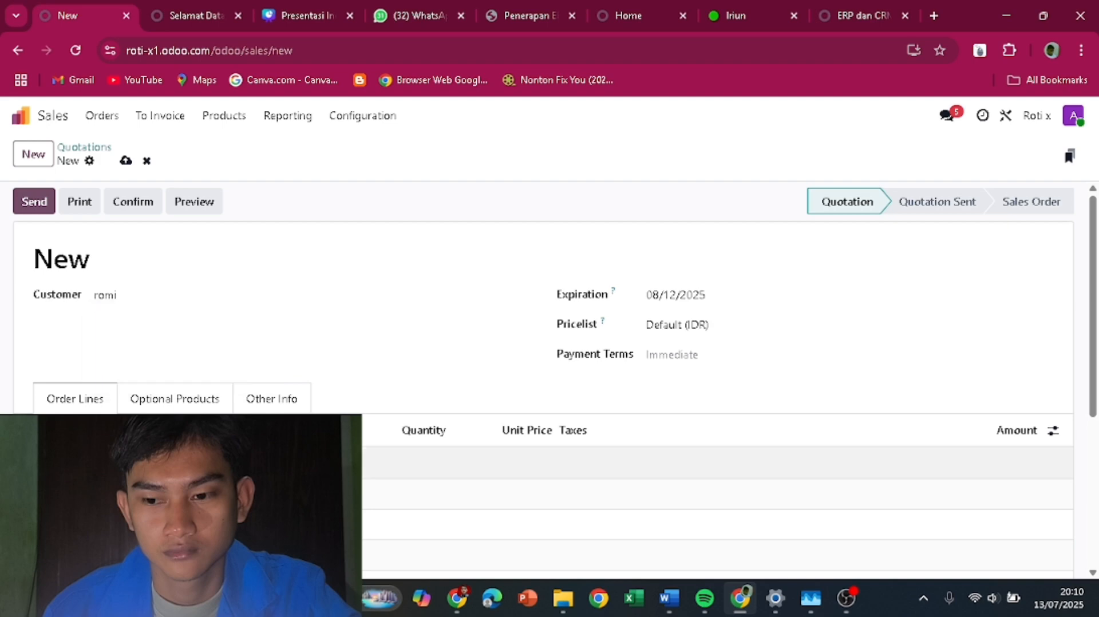
- Add 5 [RS] Roti sosis to the quotation and save it as S00003
click(76, 462)
scroll(272, 397, down, 2)
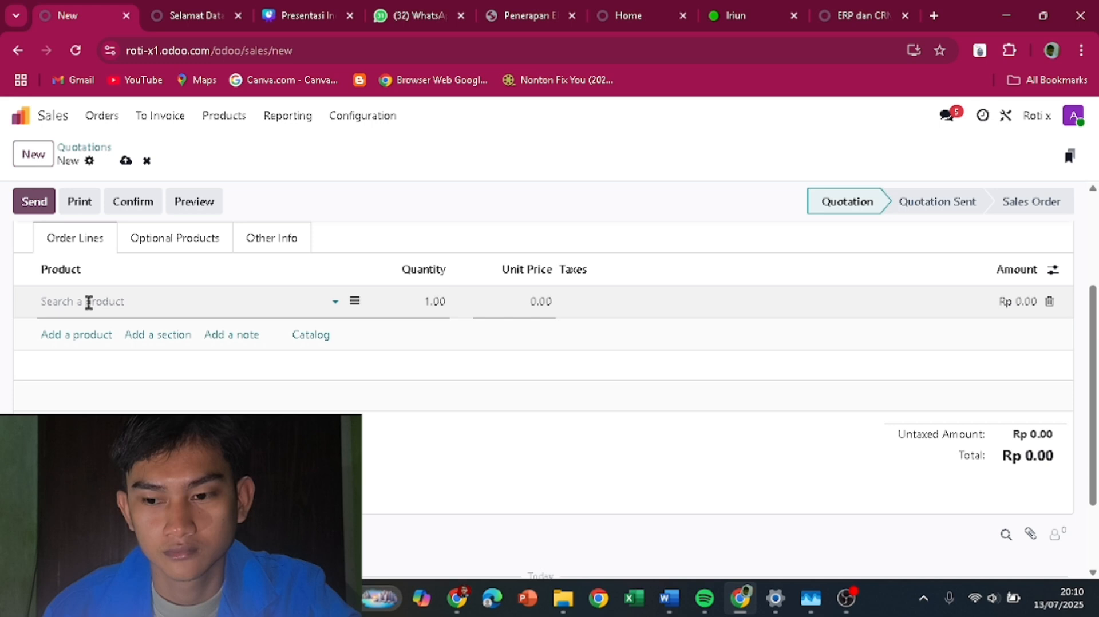
text(ro)
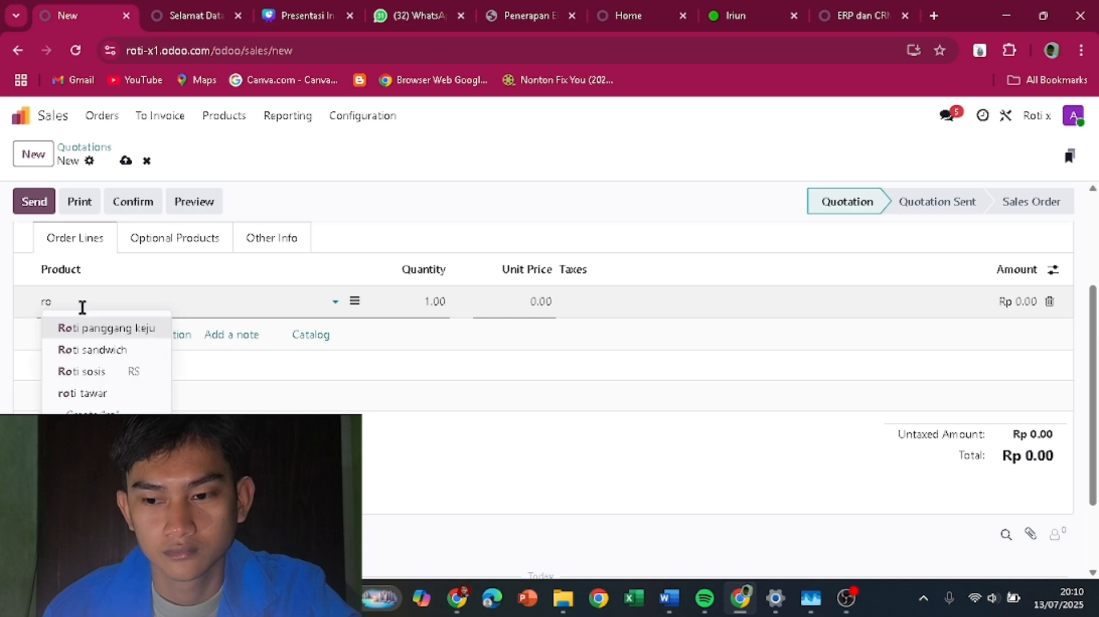
click(89, 370)
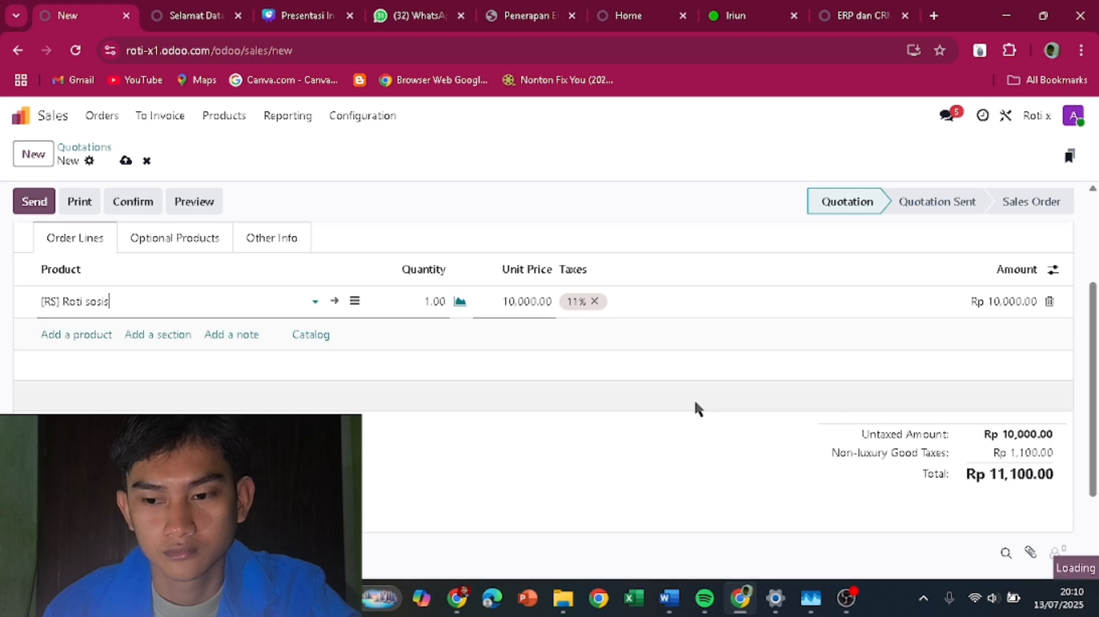
click(428, 302)
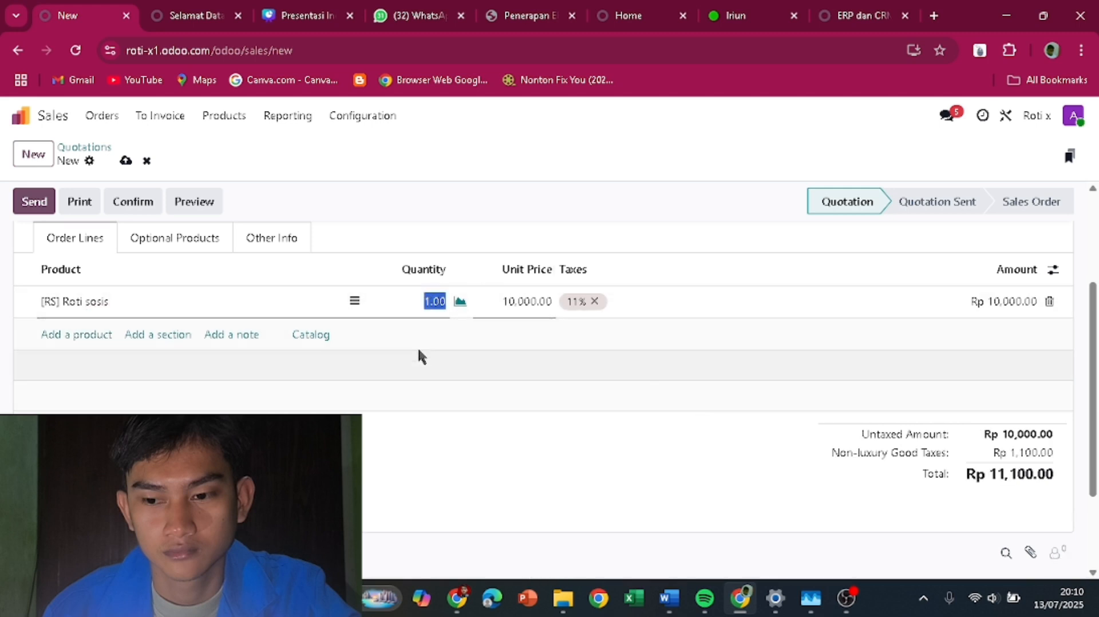
text(5)
click(581, 466)
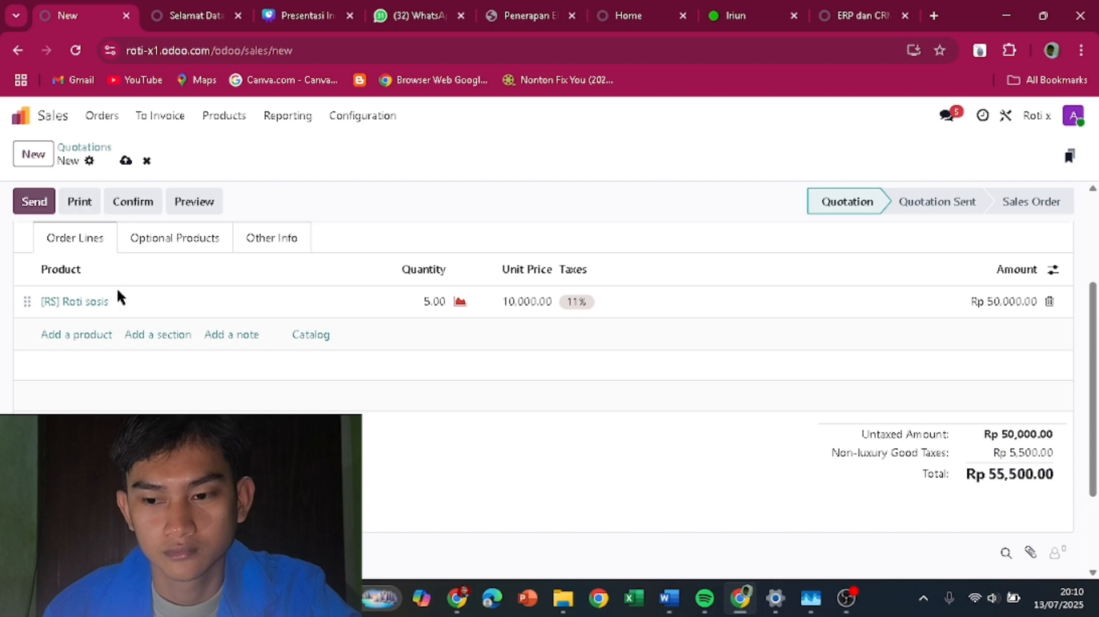
click(126, 160)
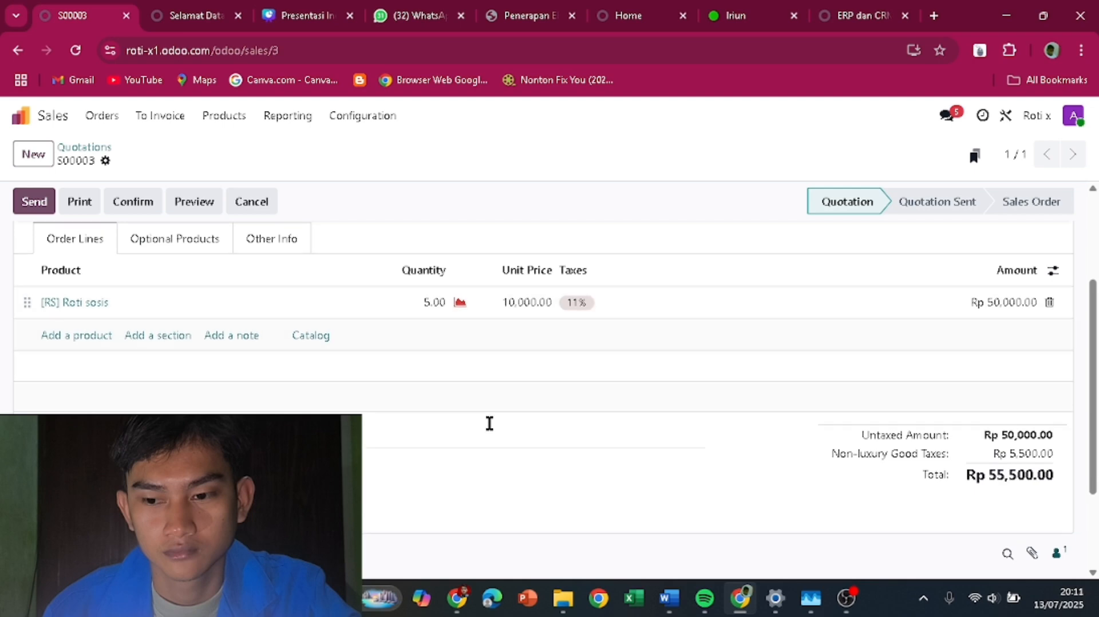
scroll(489, 428, up, 1)
scroll(489, 428, up, 2)
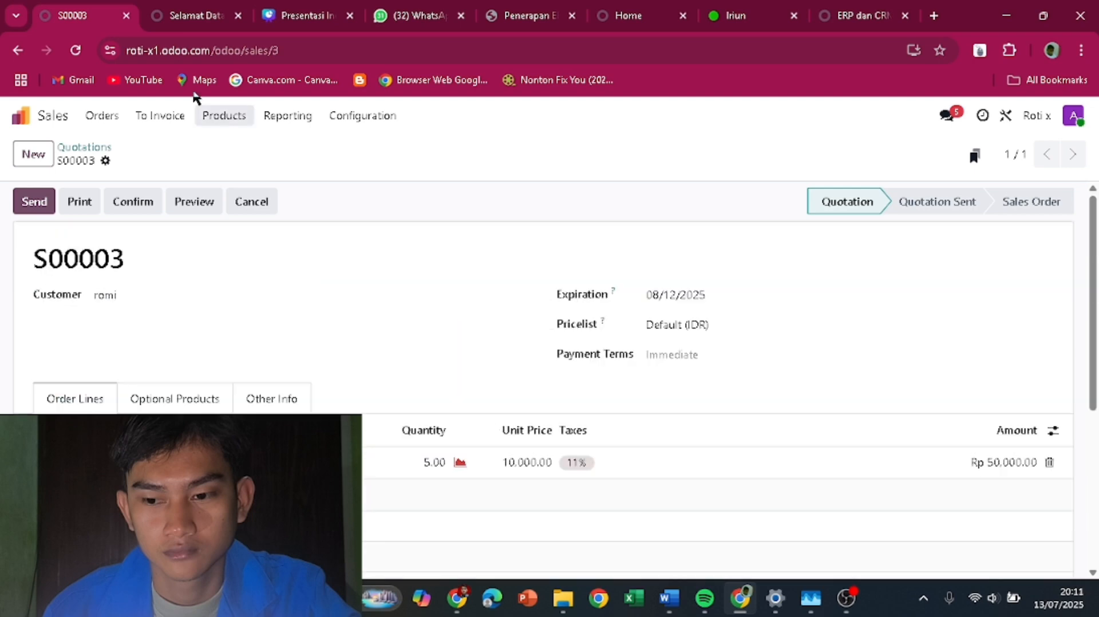
- Open quotation S00003 from the Quotations list
click(111, 118)
click(122, 148)
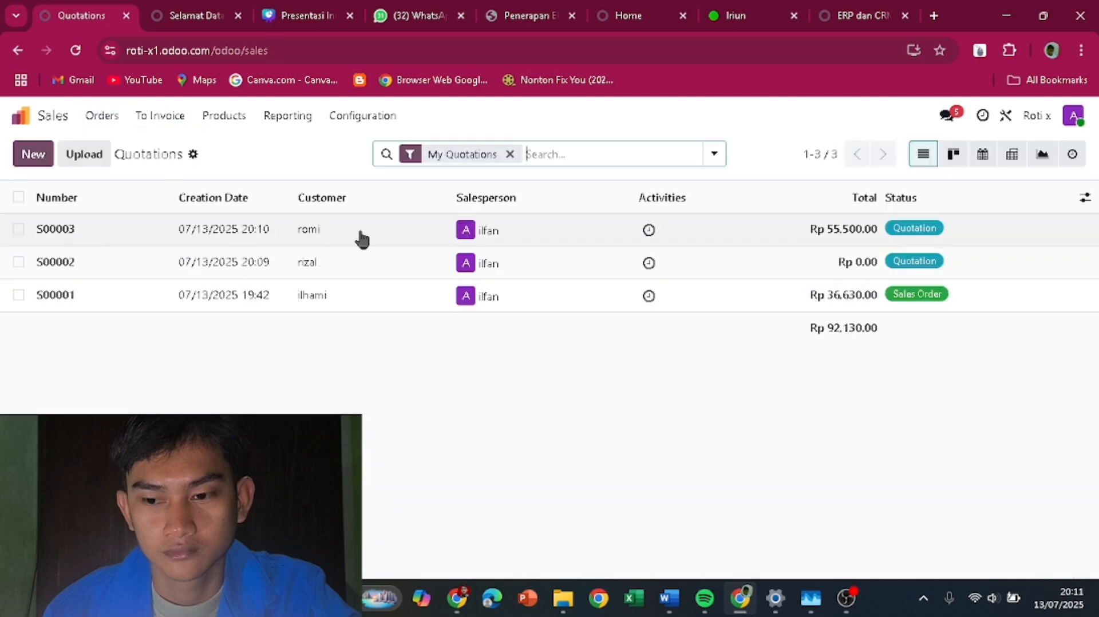
click(360, 238)
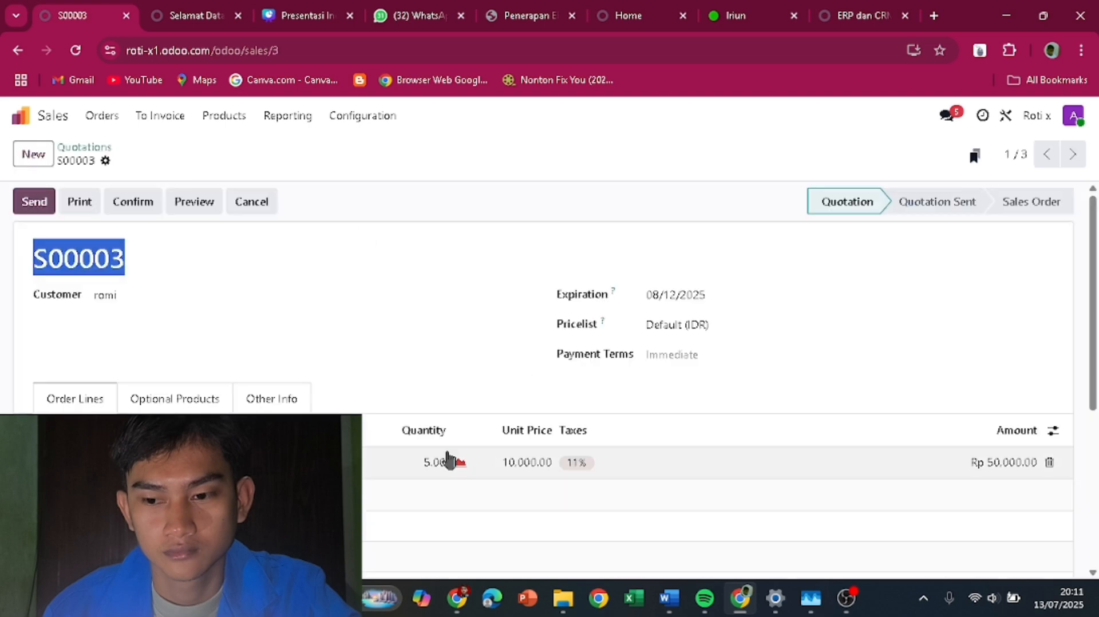
- Browse the 18 Sales products to check Roti sosis stock, then return home
click(227, 118)
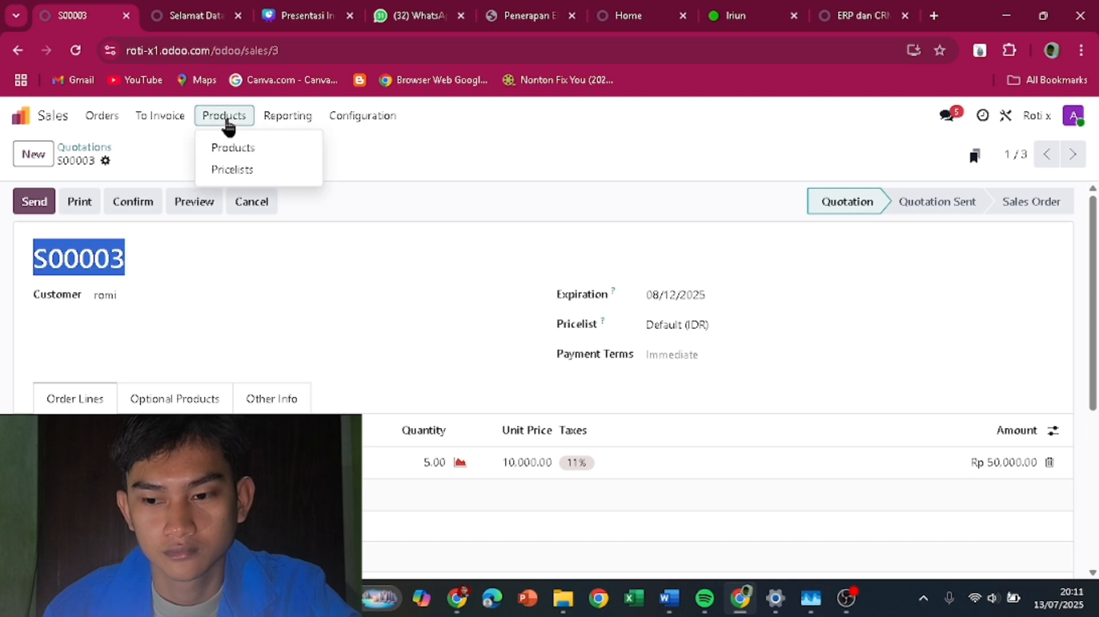
click(232, 148)
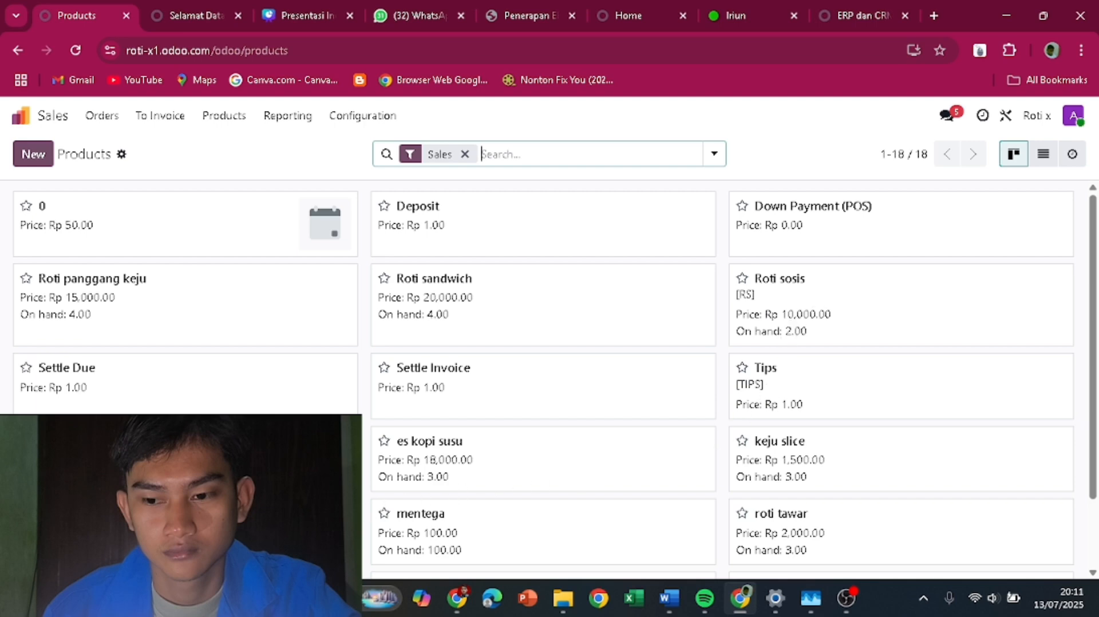
scroll(549, 378, down, 2)
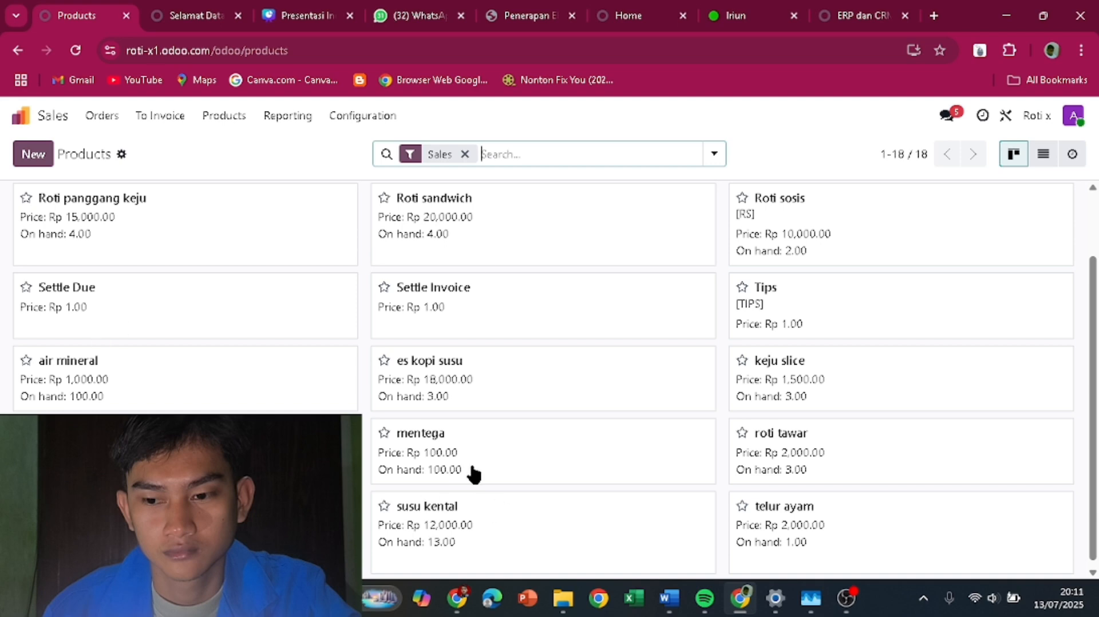
scroll(780, 315, up, 2)
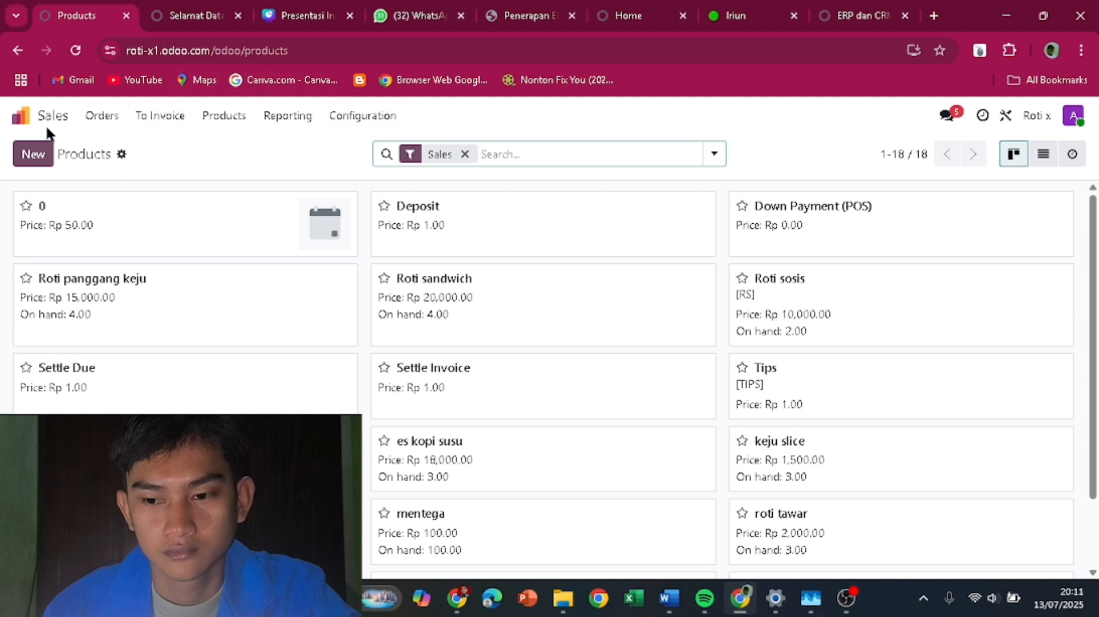
click(22, 117)
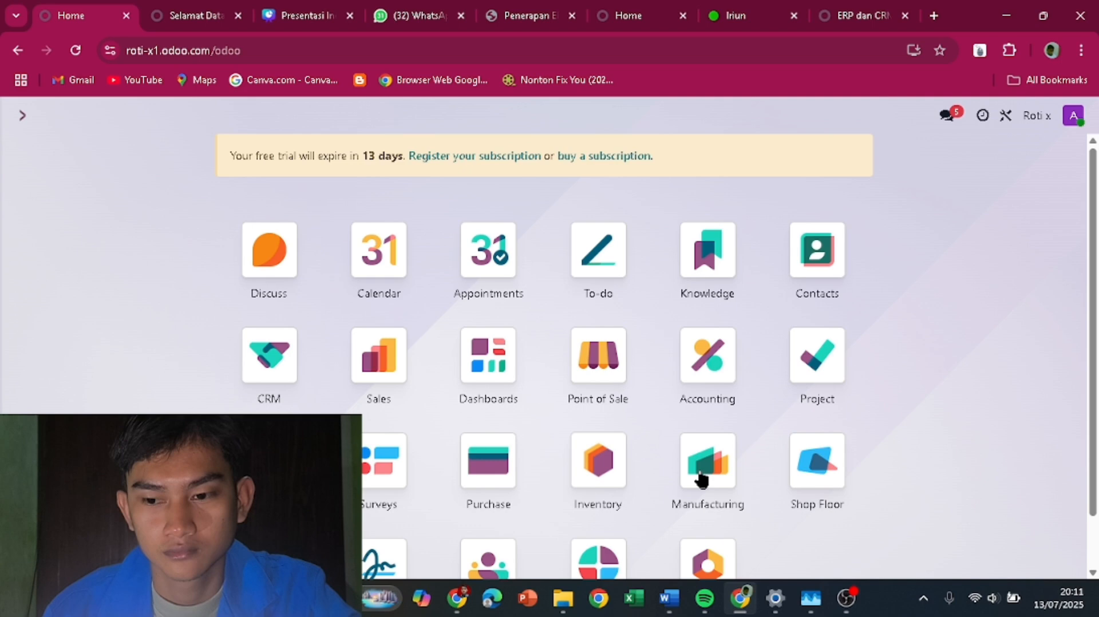
- Create and save manufacturing order WH/MO/00003 for 5 [RS] Roti sosis
click(701, 466)
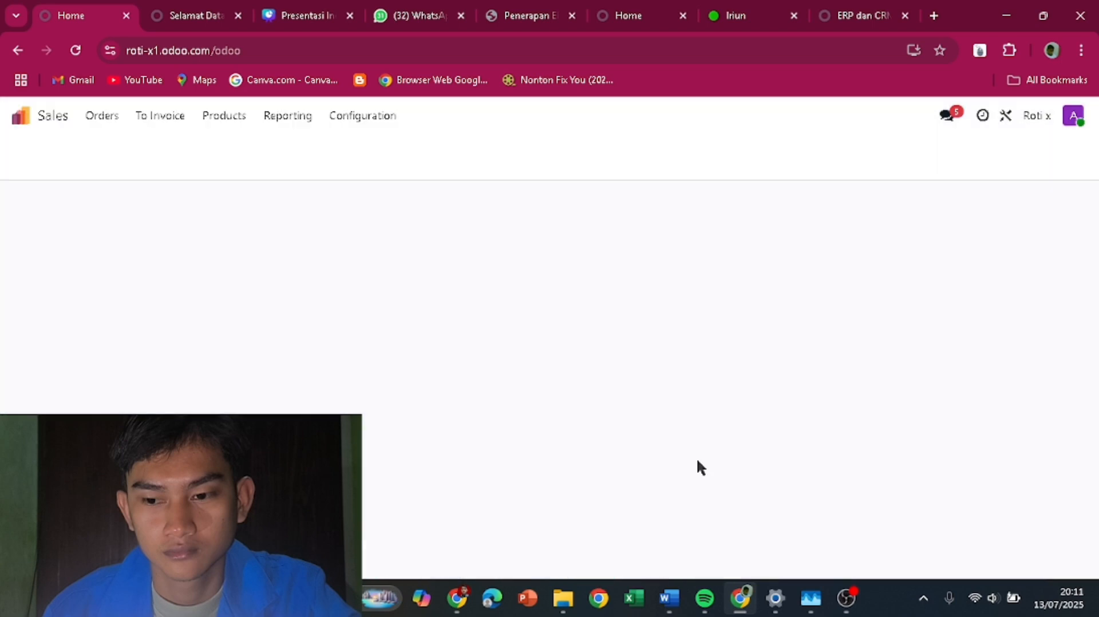
click(33, 154)
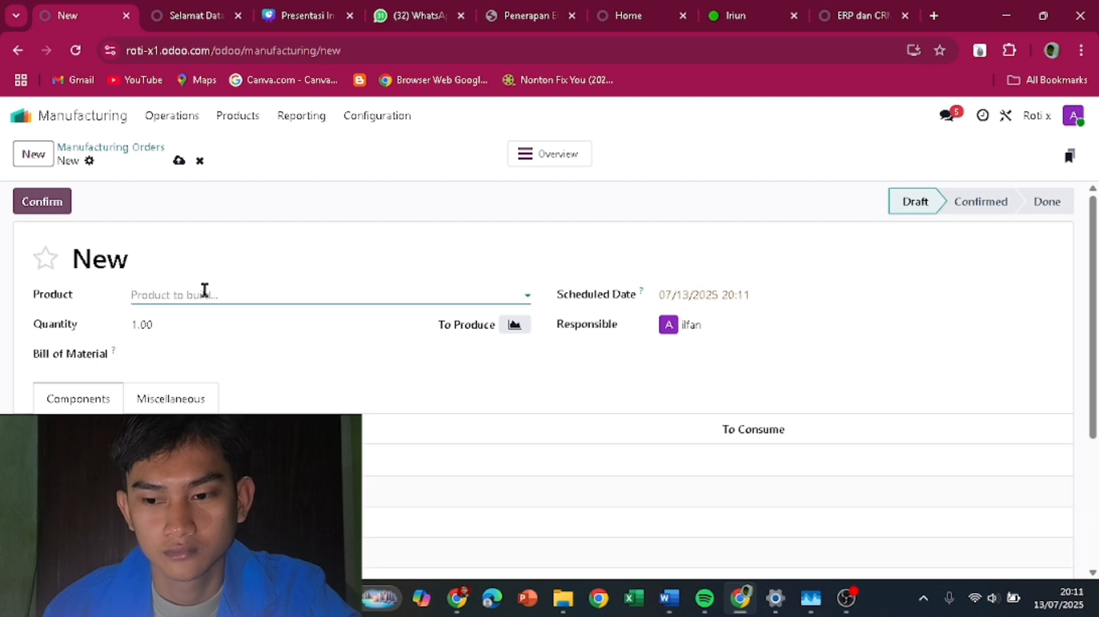
scroll(146, 280, down, 3)
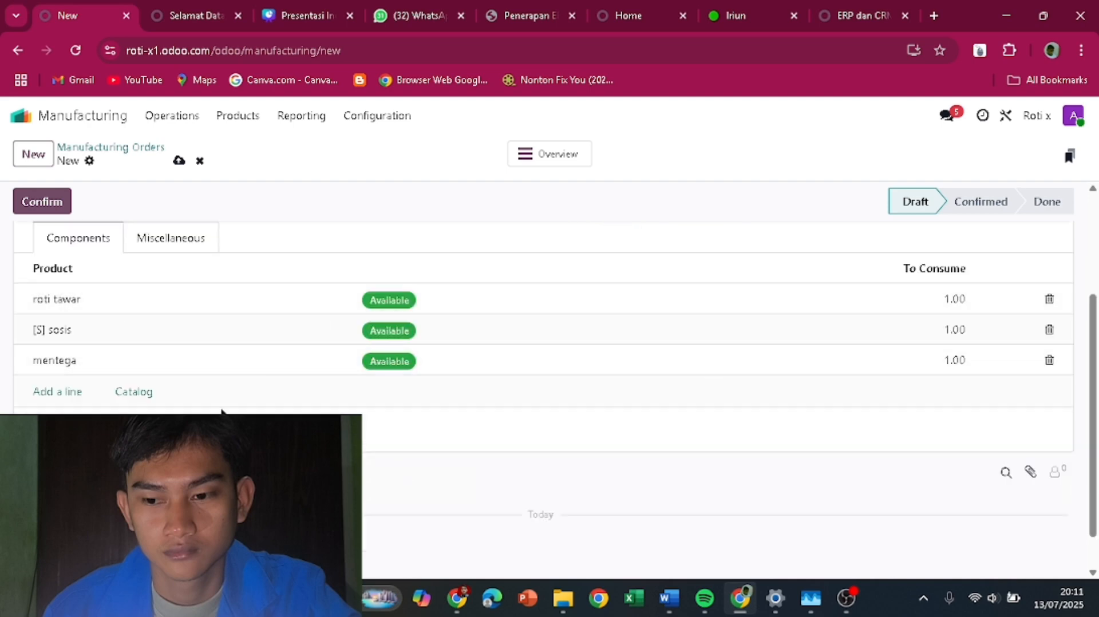
scroll(222, 411, up, 3)
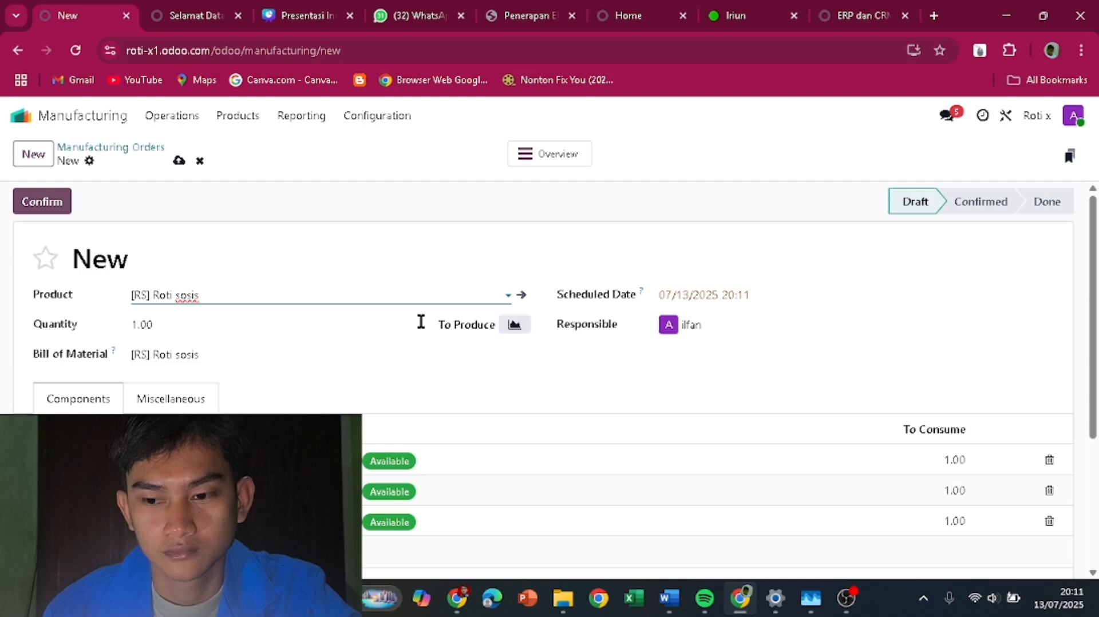
click(138, 323)
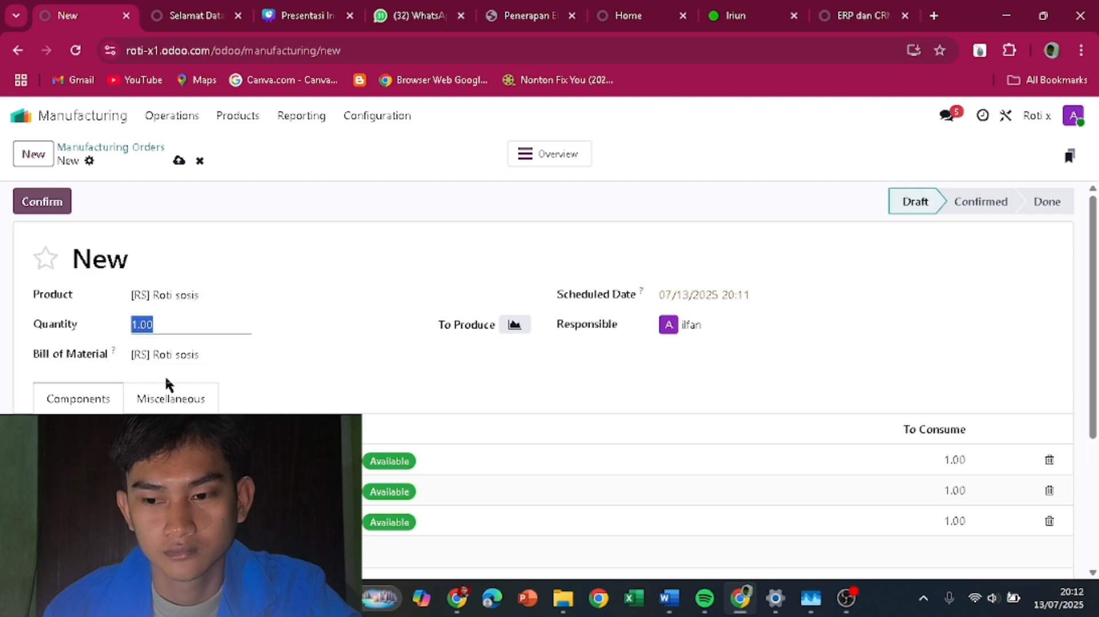
text(5)
click(515, 385)
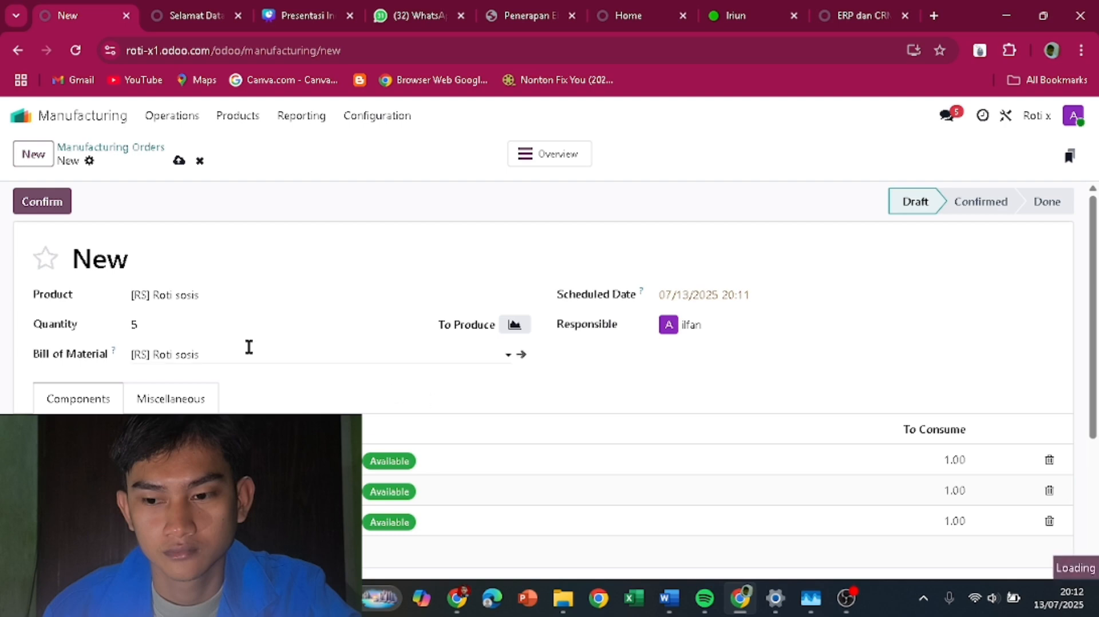
scroll(240, 372, down, 3)
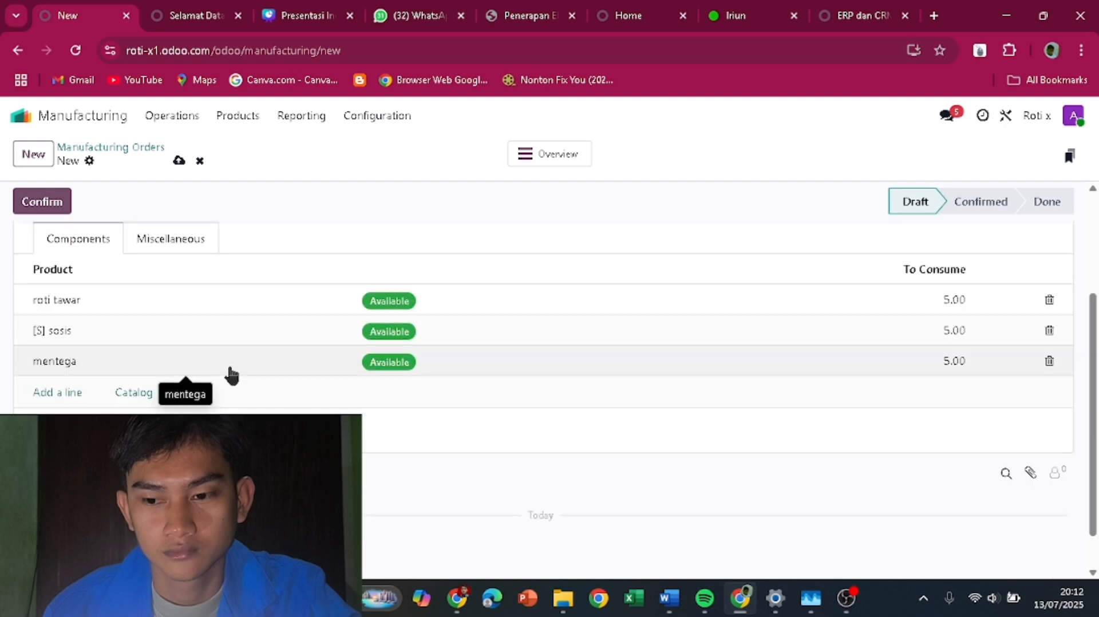
scroll(229, 373, up, 3)
scroll(231, 377, down, 3)
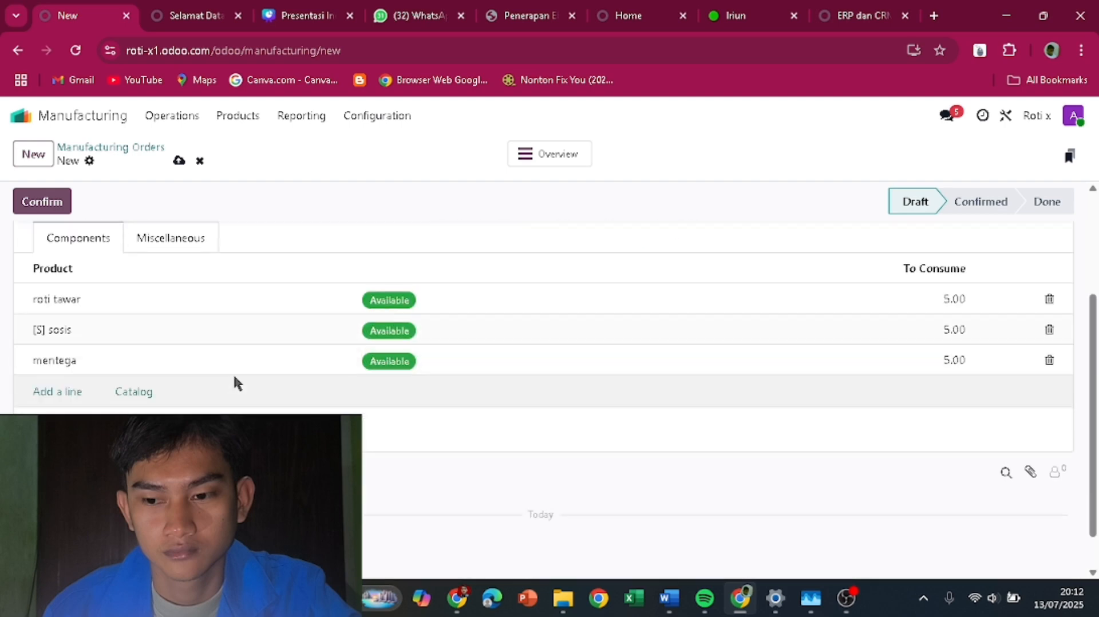
scroll(232, 373, up, 3)
click(179, 161)
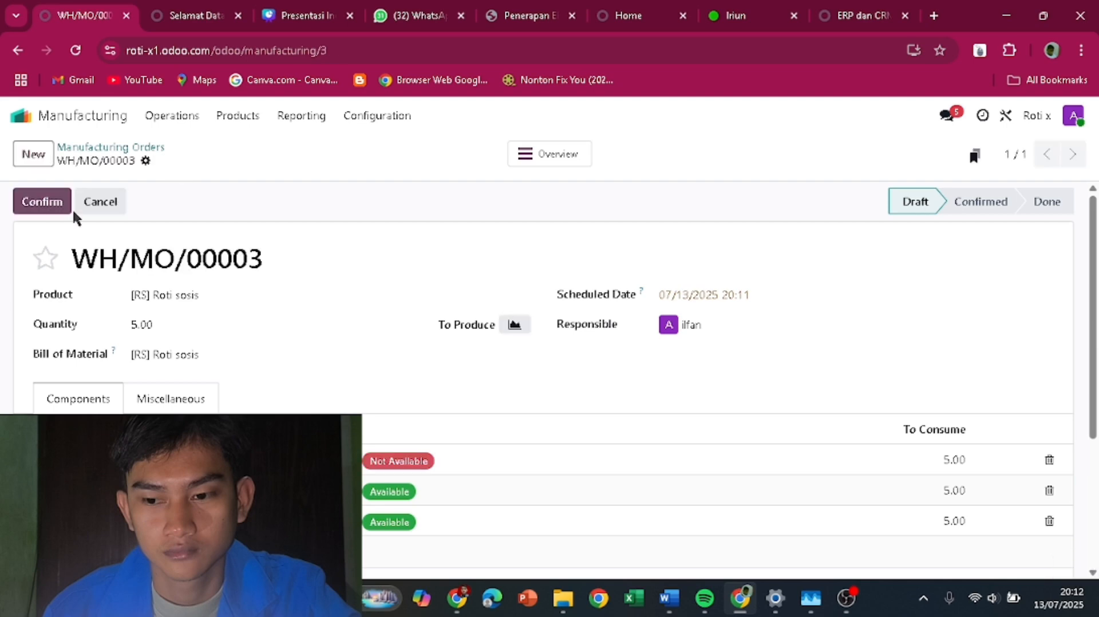
- Confirm and produce all 5 Roti sosis on WH/MO/00003, verify stock is 7.00, then return home
click(39, 204)
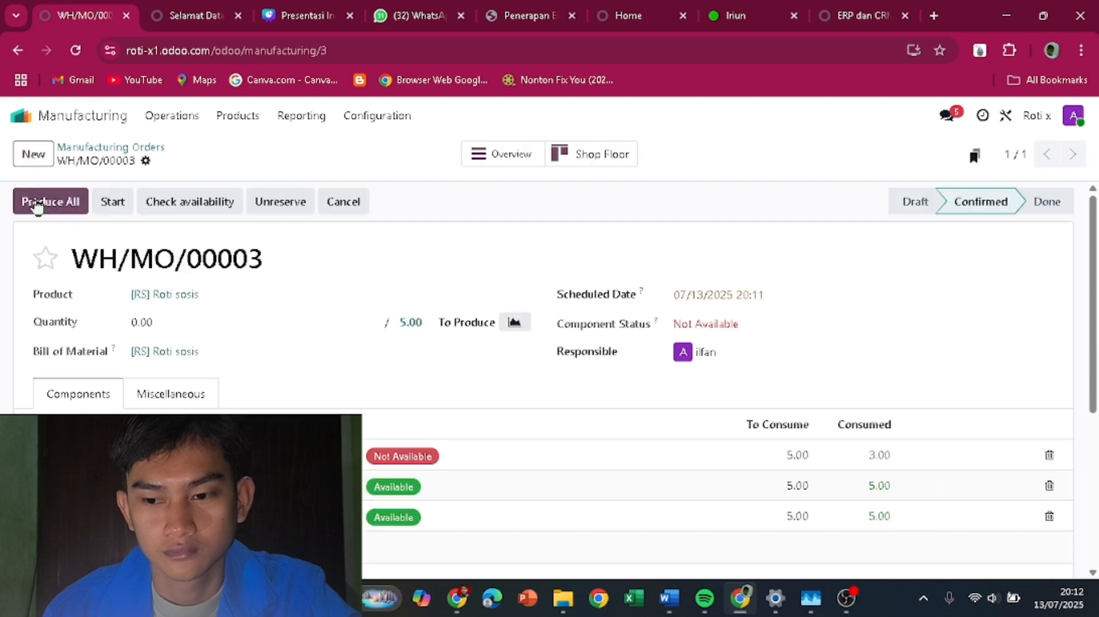
click(37, 204)
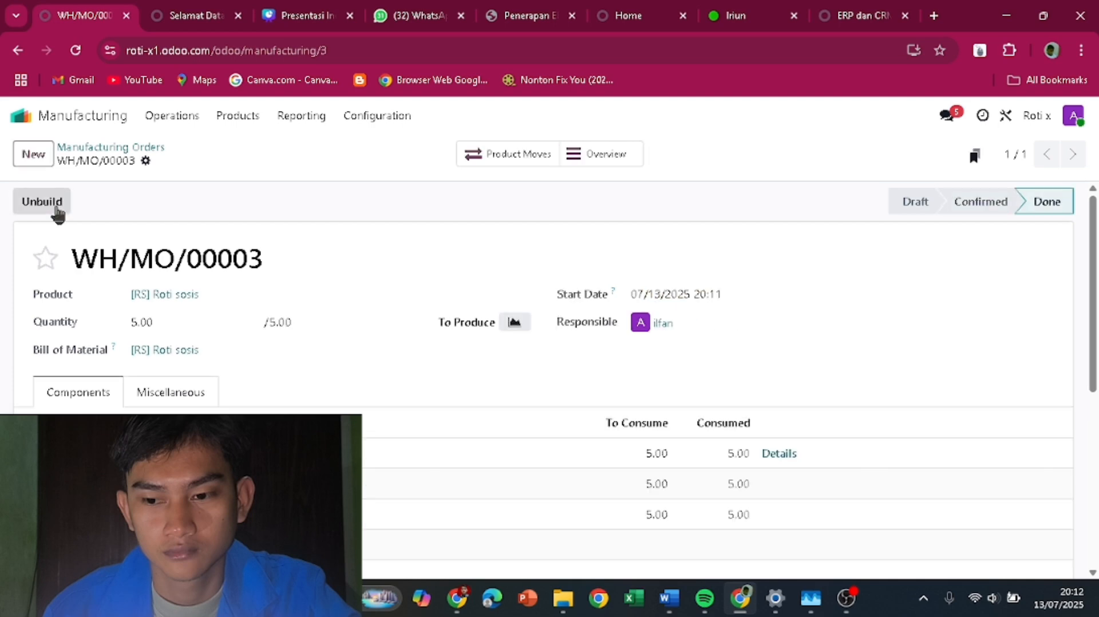
click(241, 117)
click(259, 150)
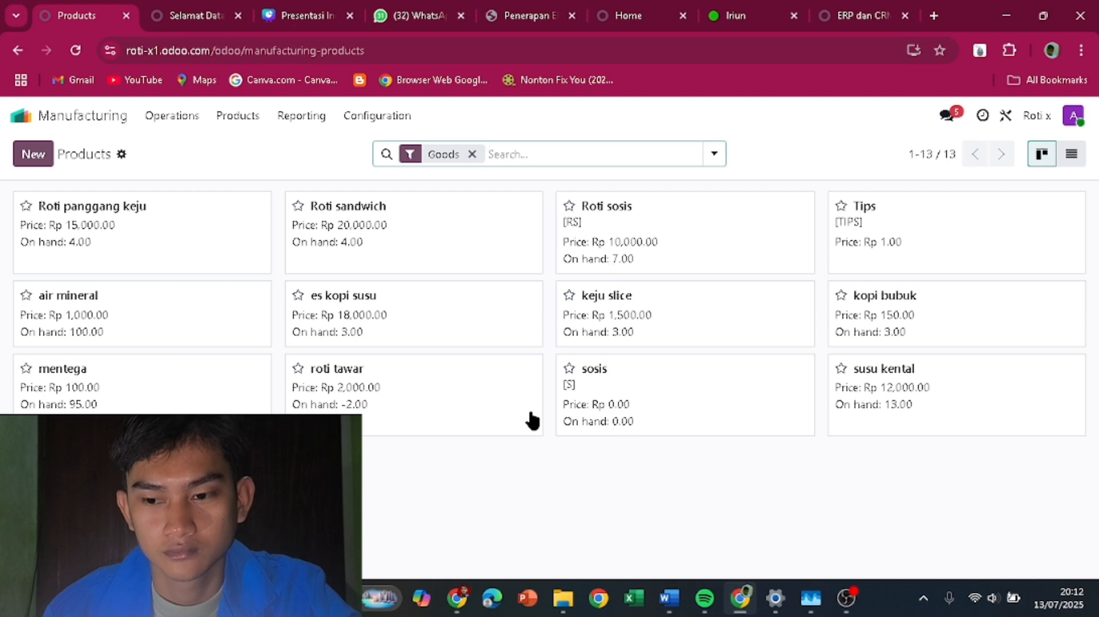
click(95, 121)
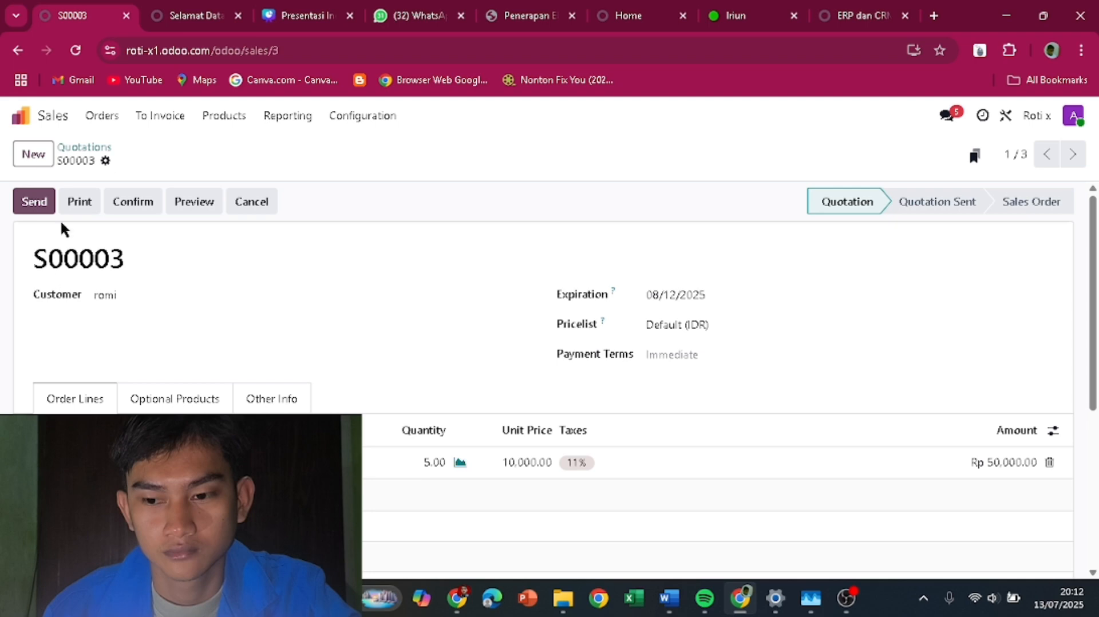
- Save the customer's e-mail address and send quotation S00003 to them by e-mail
click(53, 210)
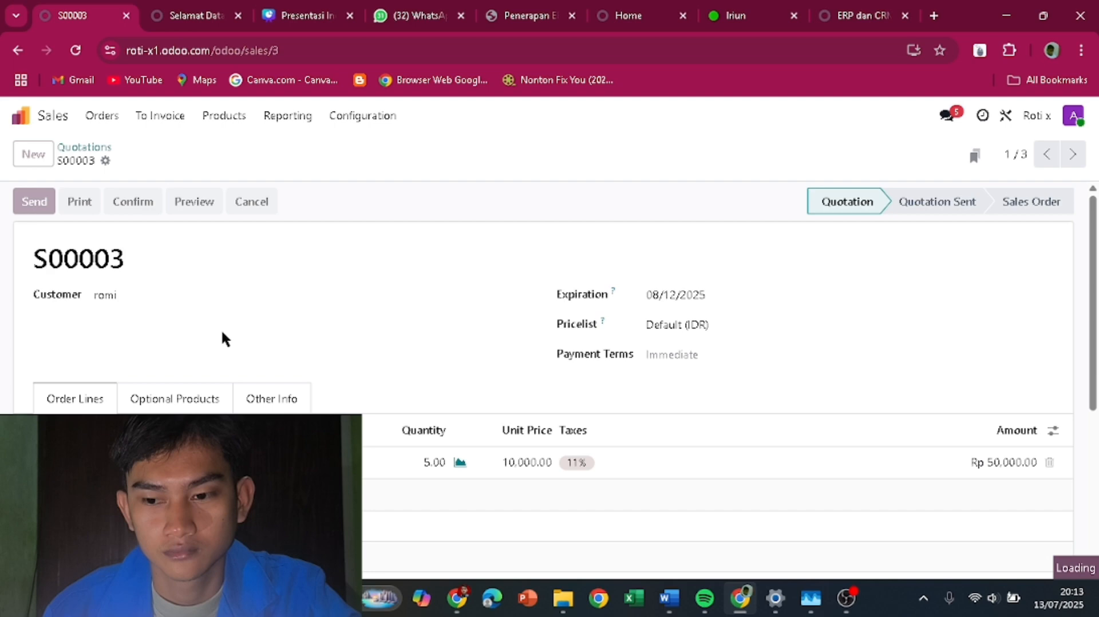
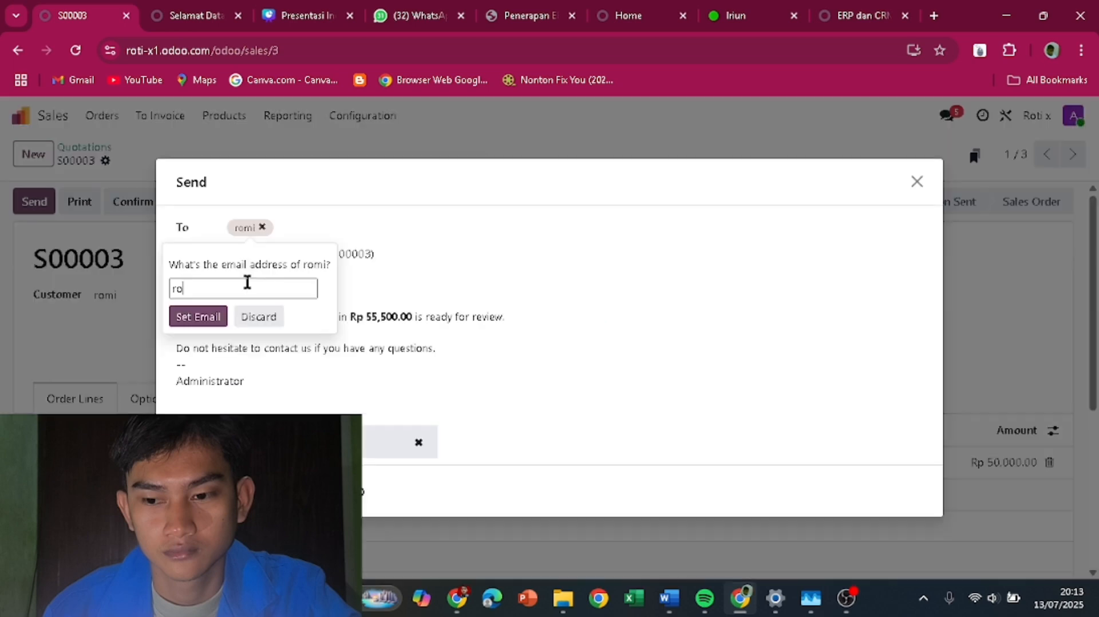
key(Return)
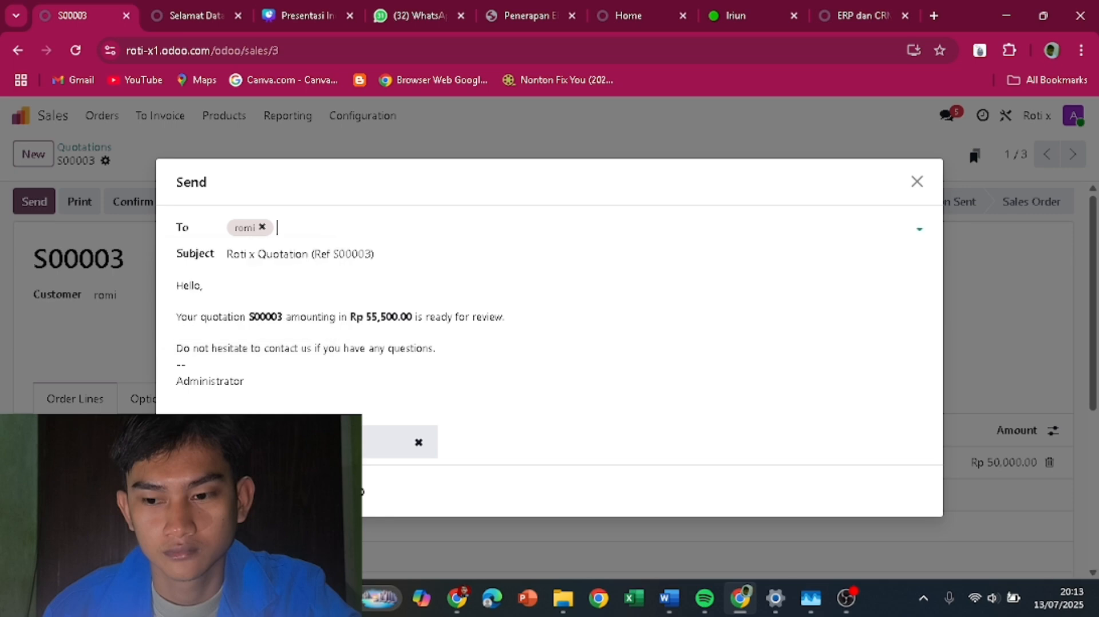
click(197, 491)
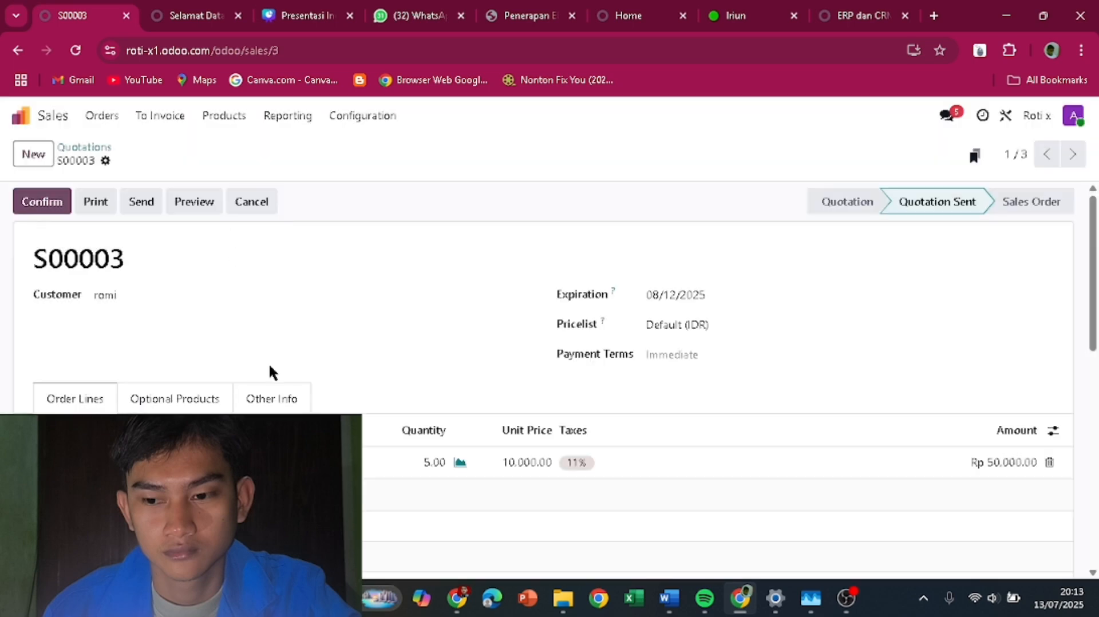
- Confirm S00003 as a sales order, then create and post regular invoice INV/2025/00001 for Rp 50,000
click(39, 201)
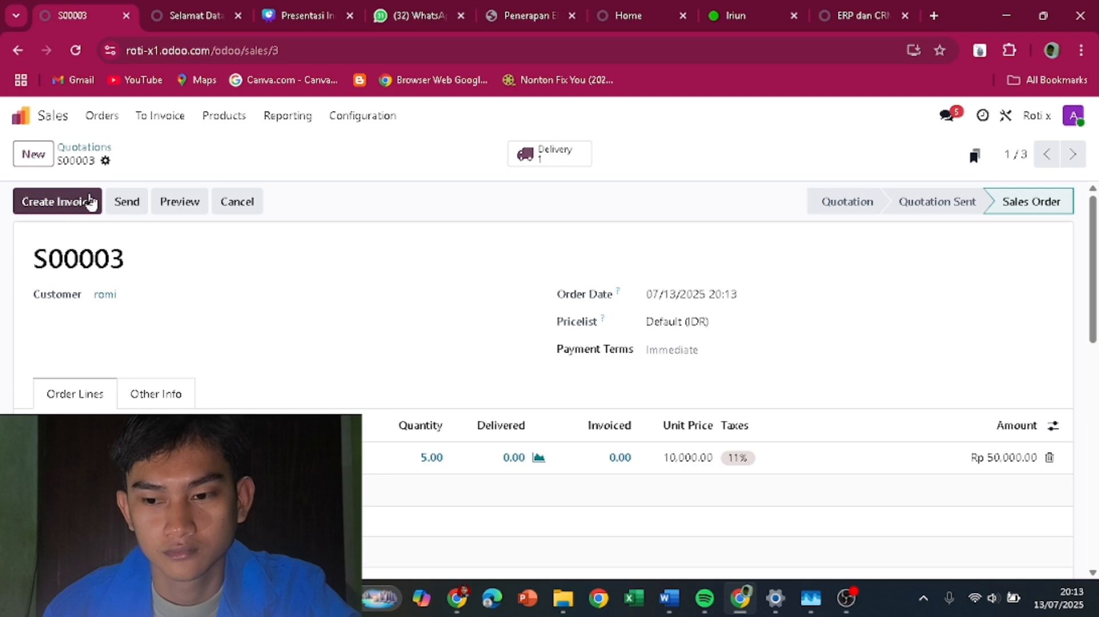
click(71, 212)
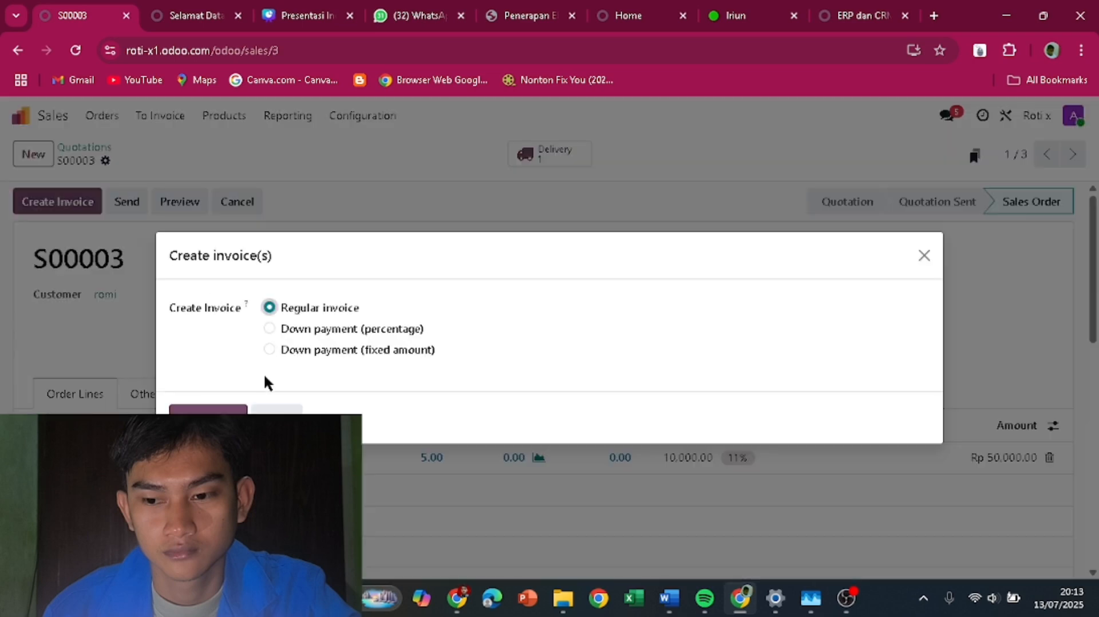
click(208, 414)
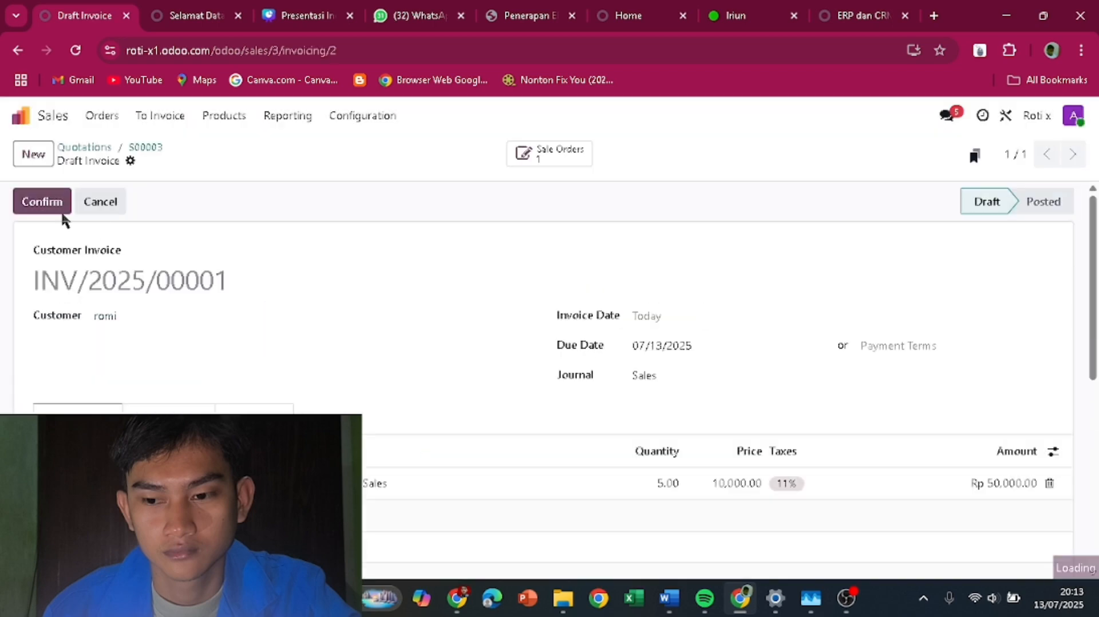
click(55, 206)
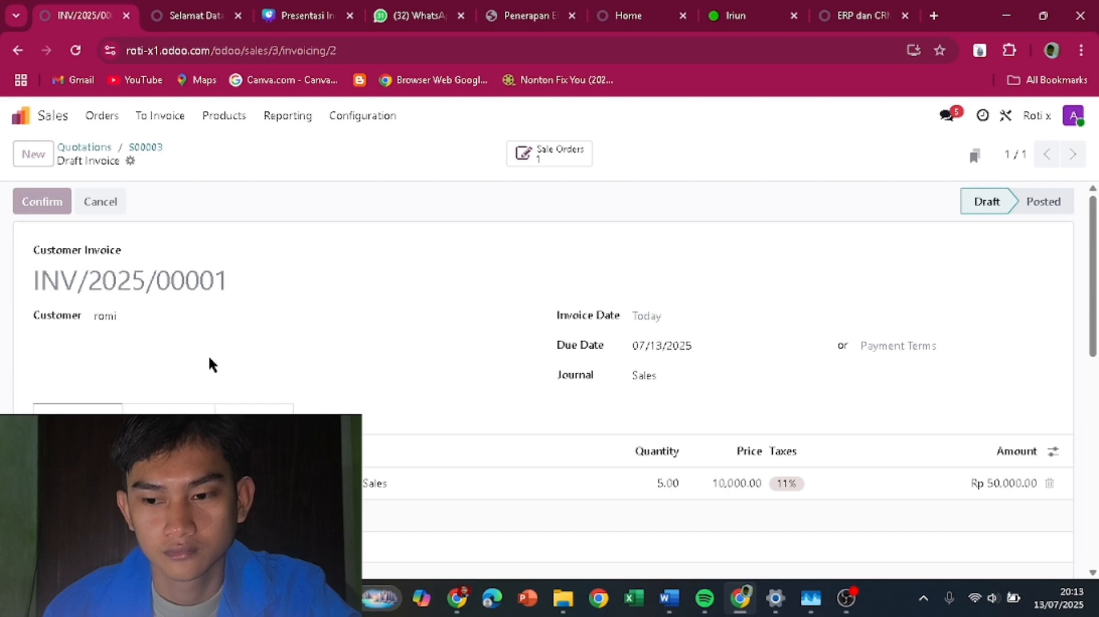
click(229, 118)
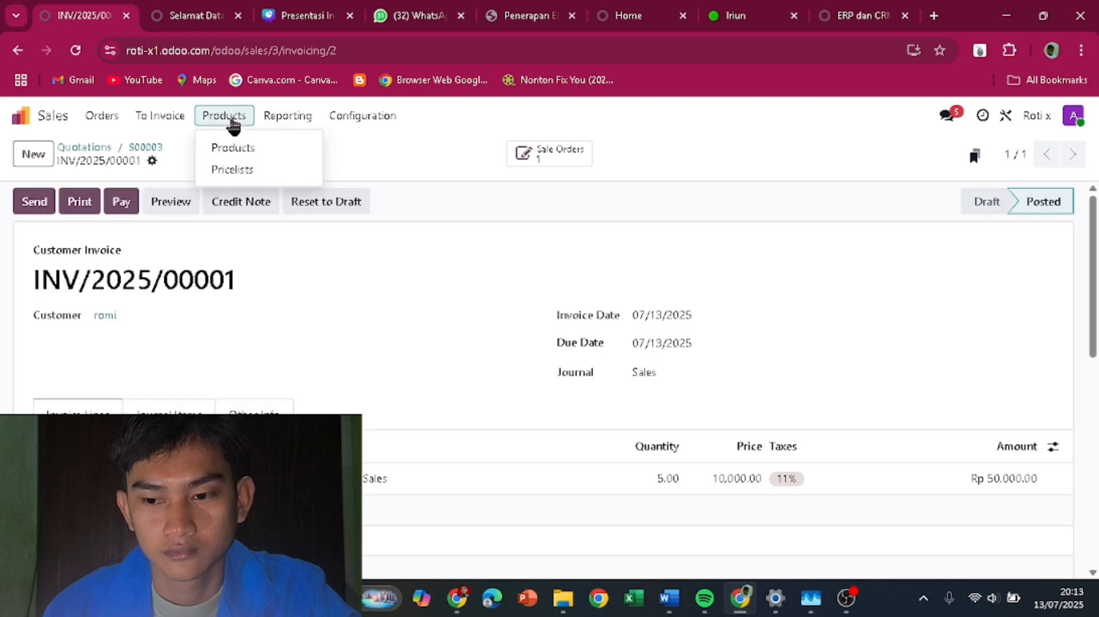
- Browse the products list, then go to the Sales app and open order S00003
click(227, 150)
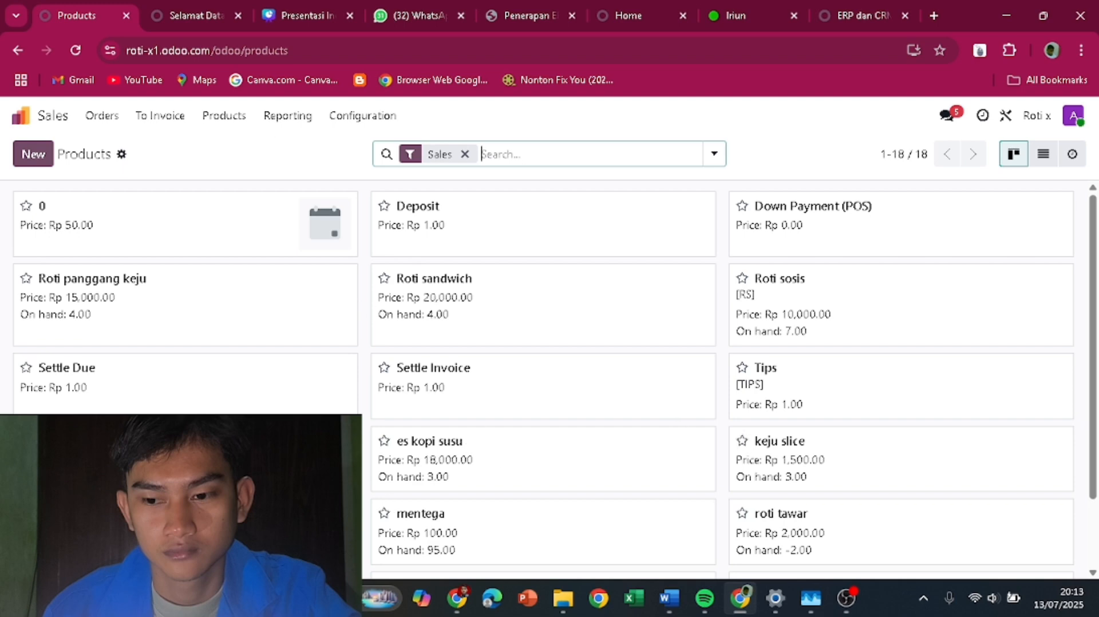
scroll(554, 379, down, 2)
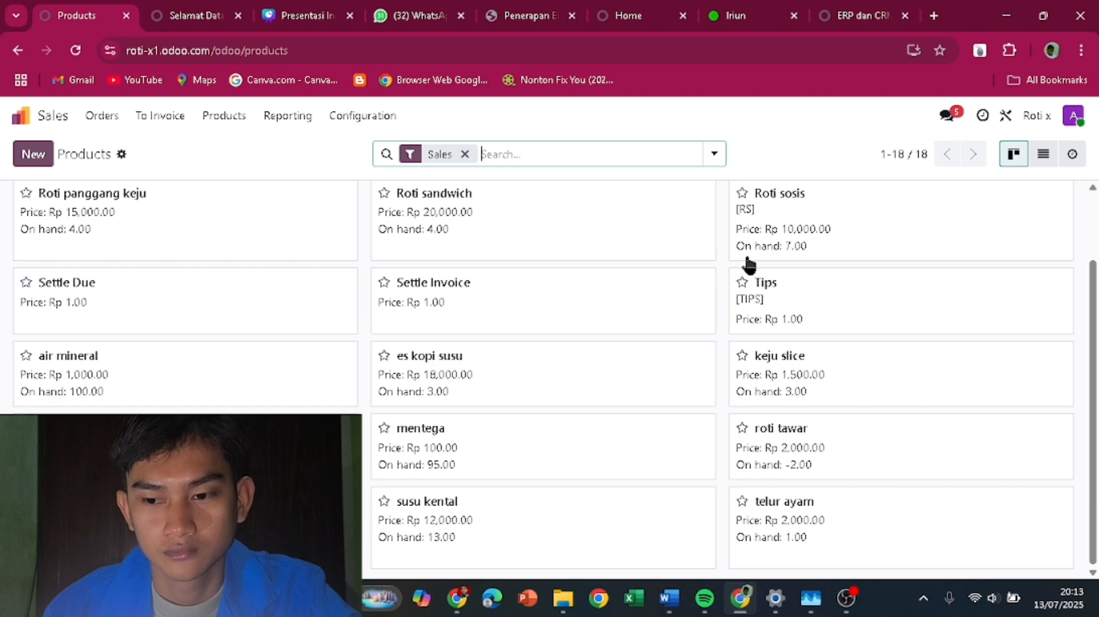
click(52, 117)
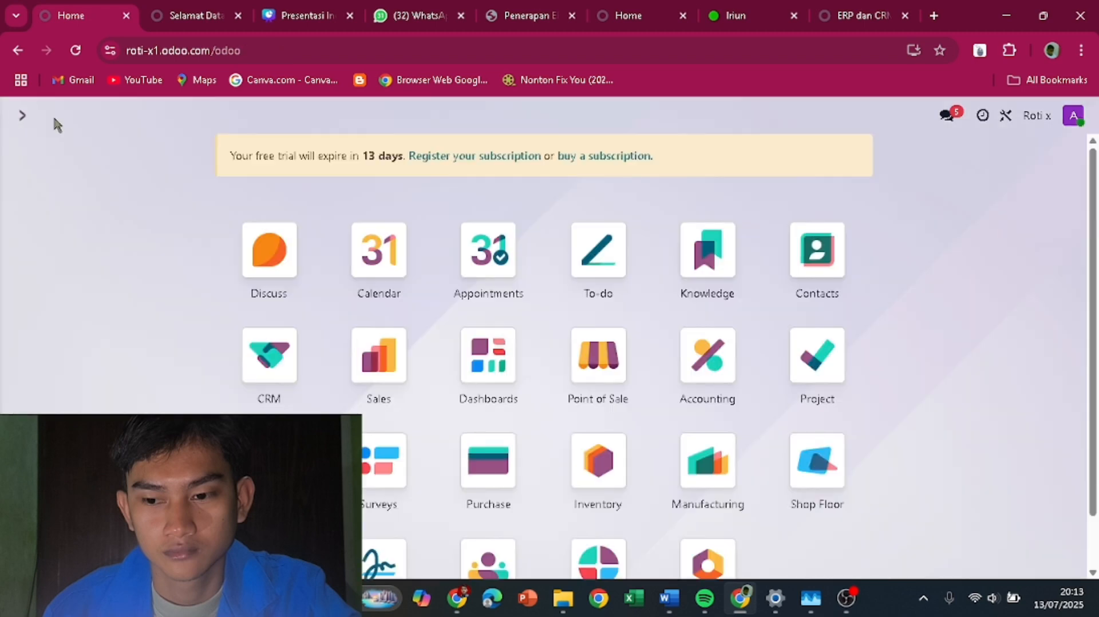
click(428, 354)
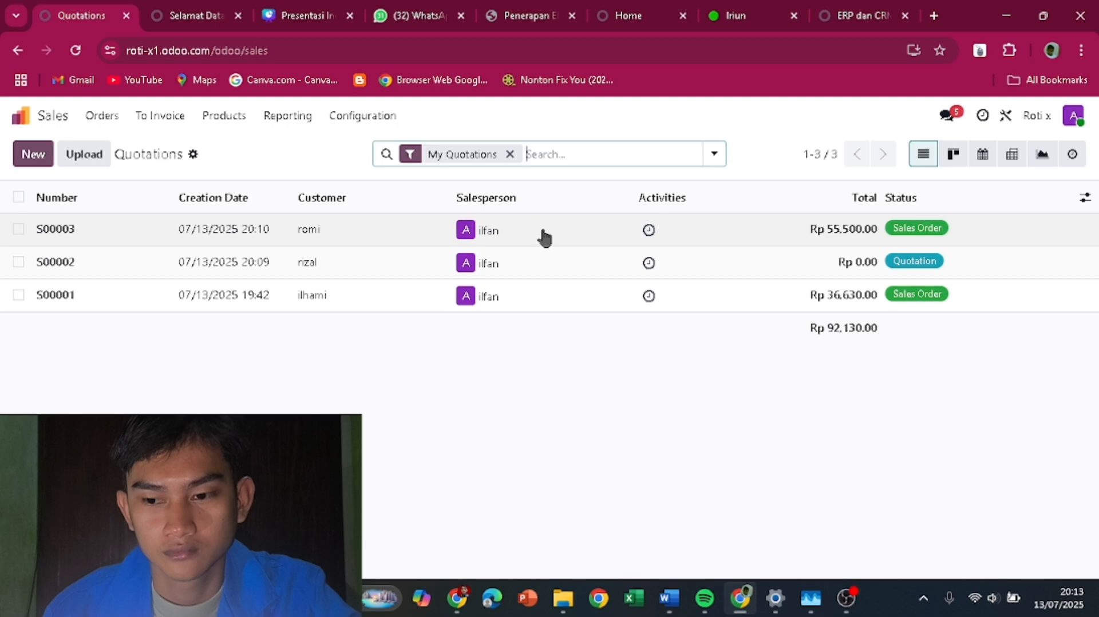
click(412, 230)
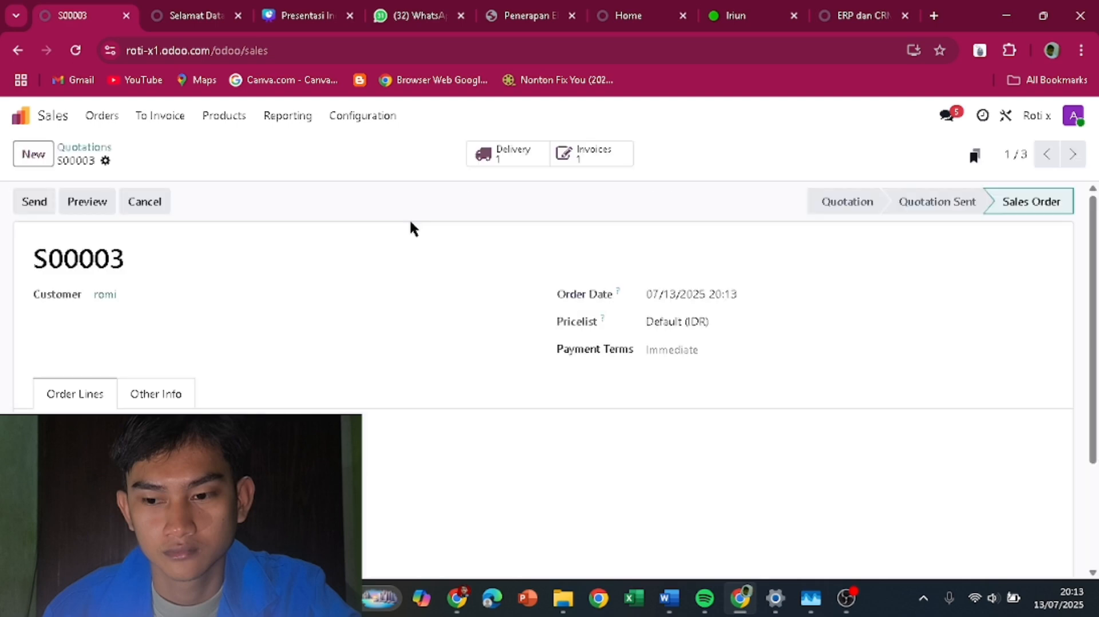
scroll(664, 434, down, 5)
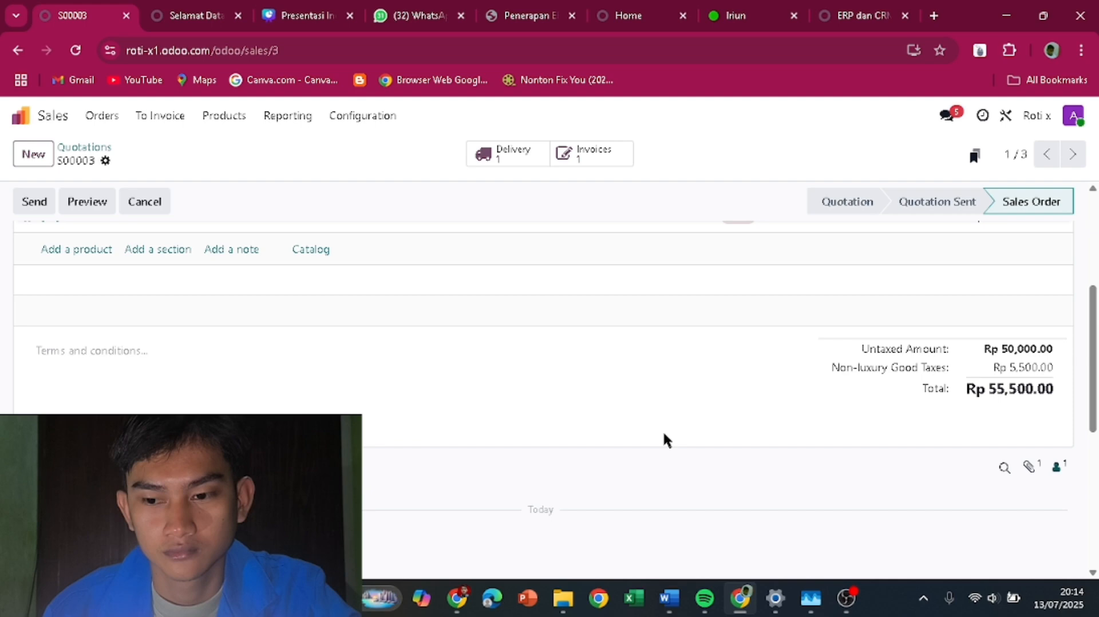
scroll(664, 439, up, 5)
- Go through the Quotations list to the confirmed Sales Orders list
click(101, 115)
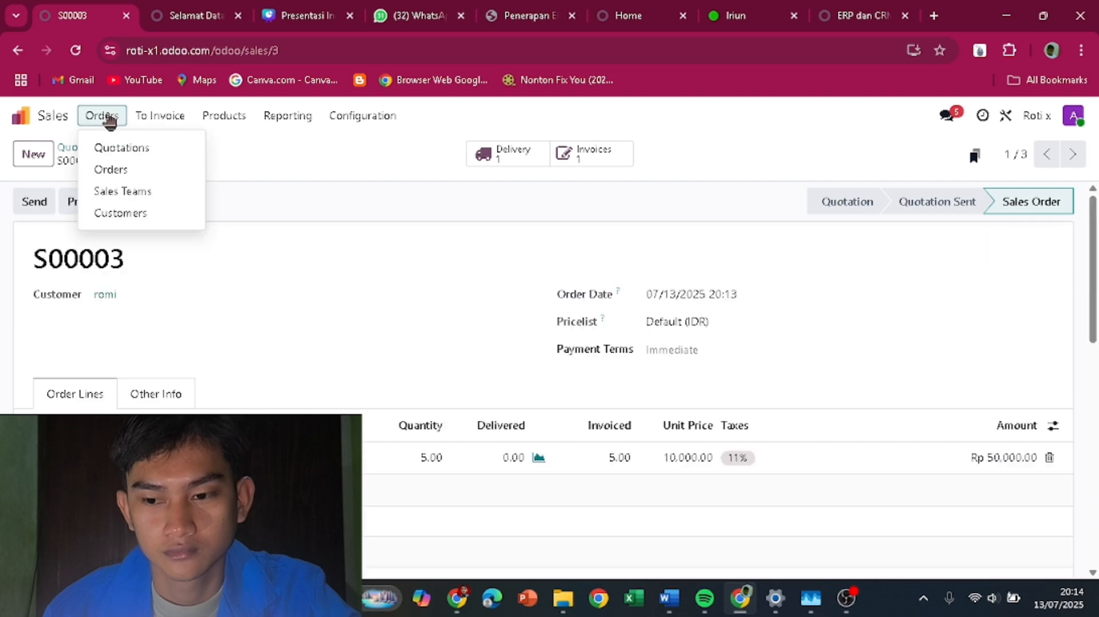
click(131, 150)
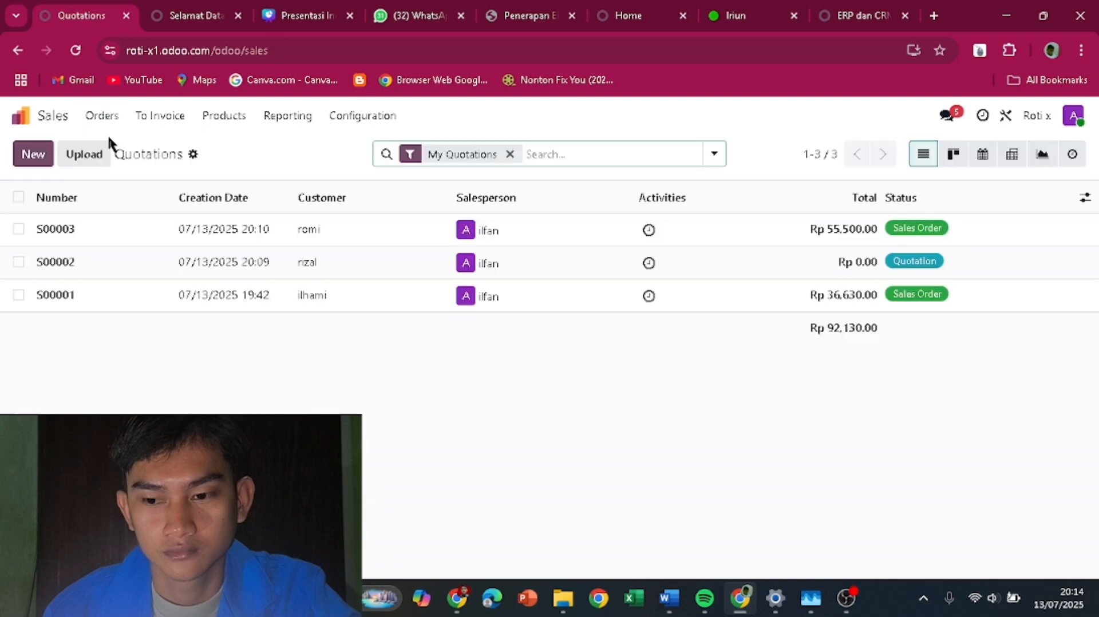
click(102, 115)
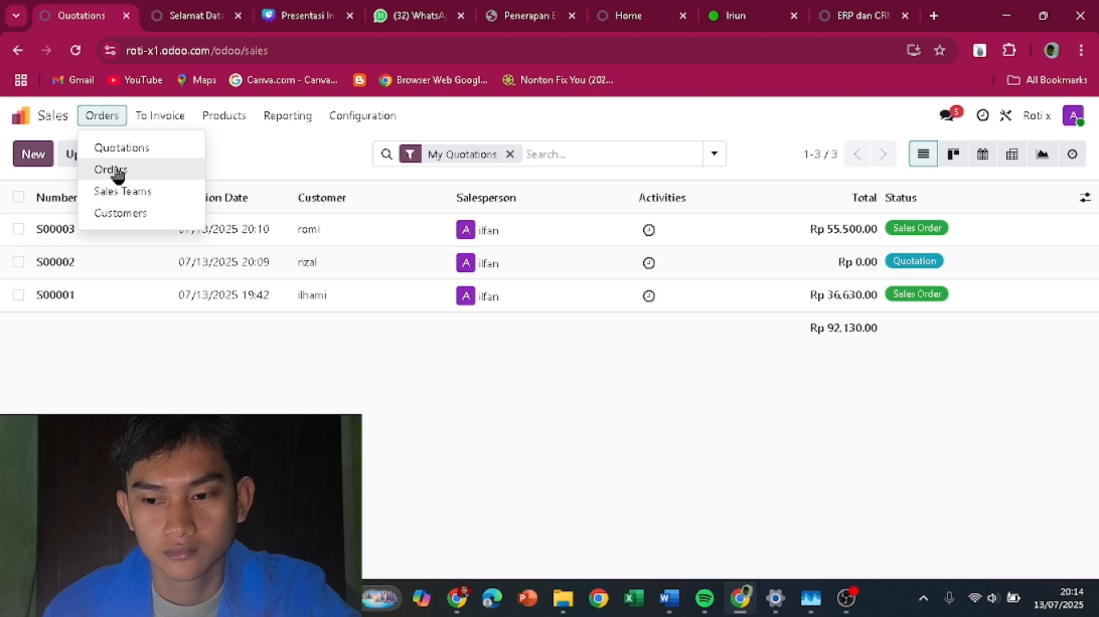
click(112, 170)
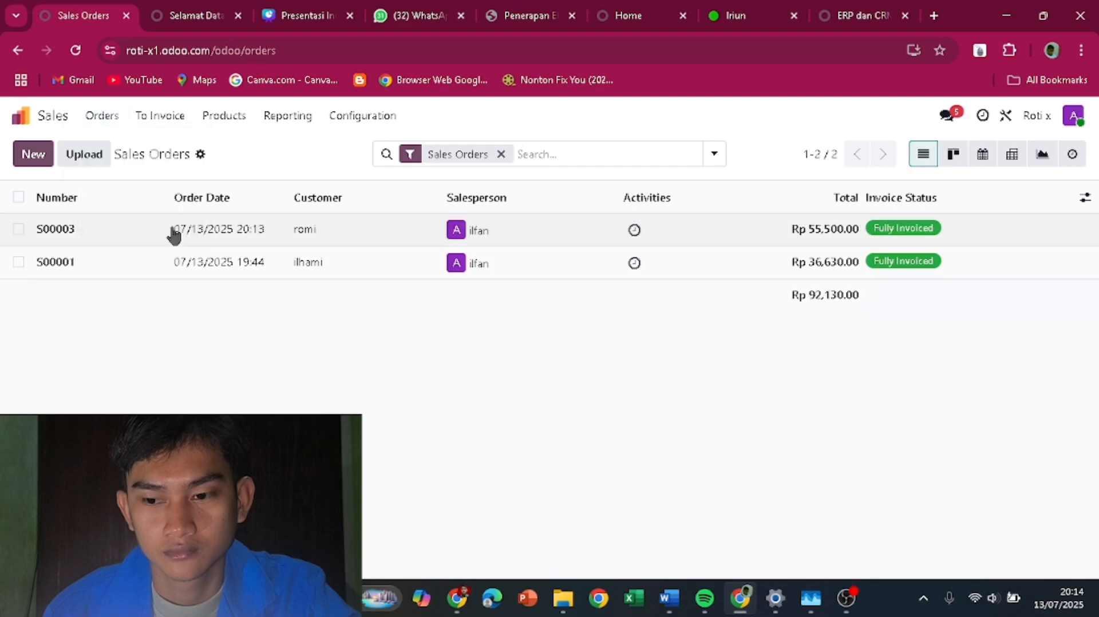
- Open S00003 and check the forecast showing its 5 units reserved for delivery
click(174, 235)
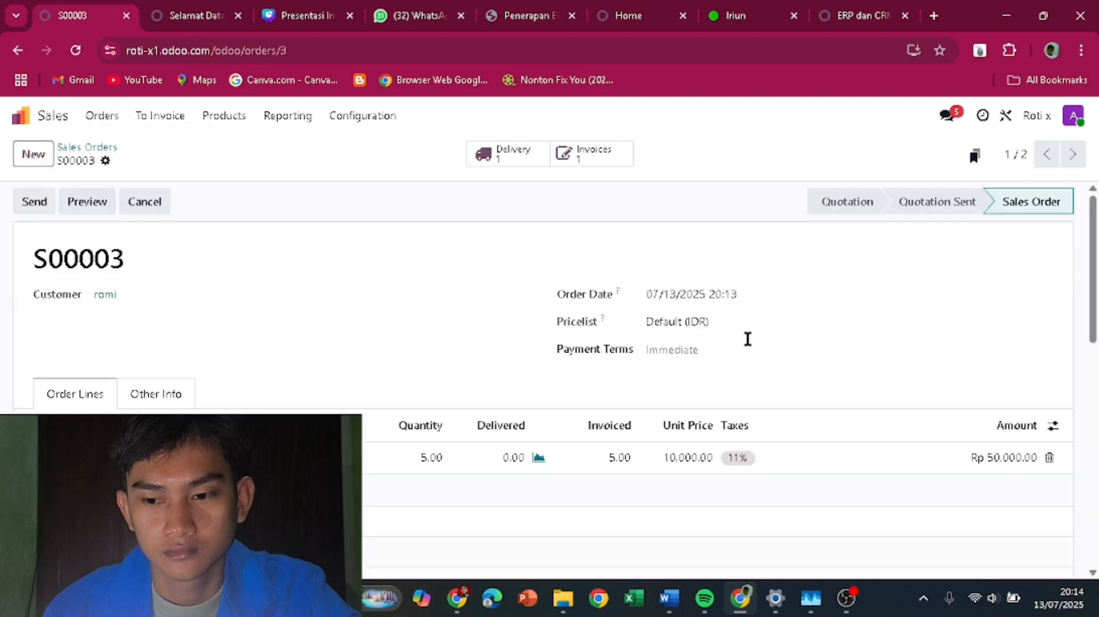
scroll(747, 339, down, 4)
scroll(858, 384, down, 5)
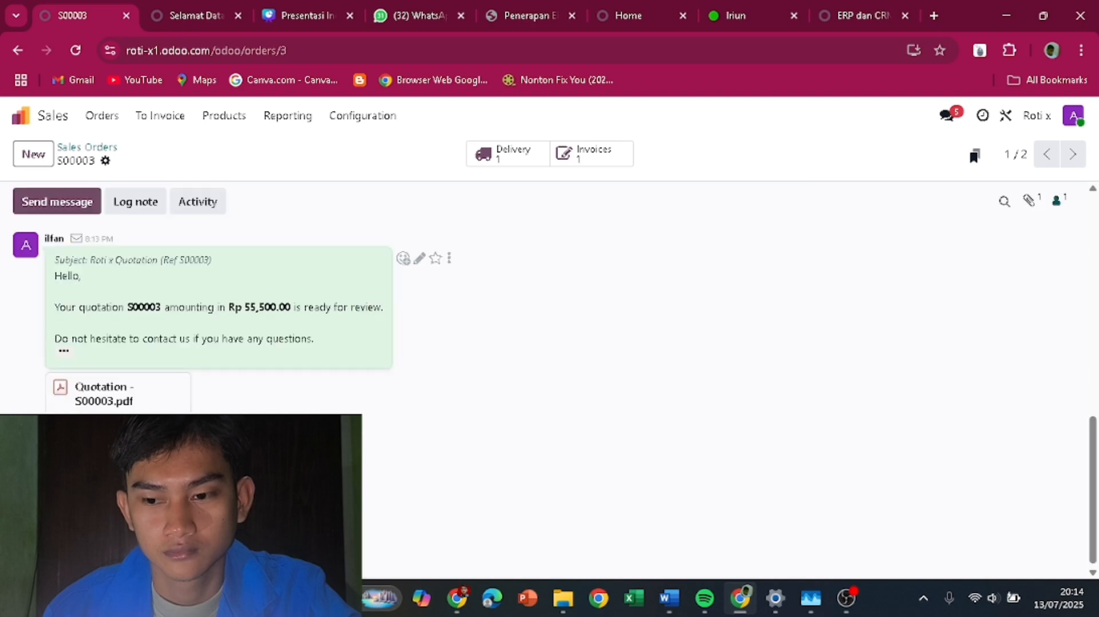
scroll(73, 233, up, 10)
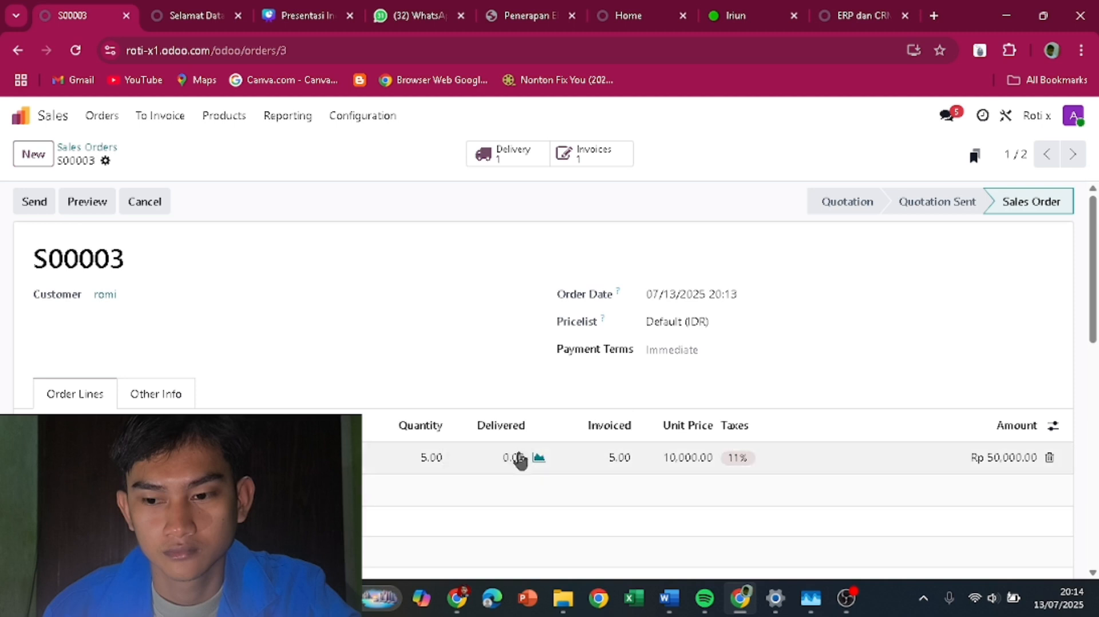
click(517, 432)
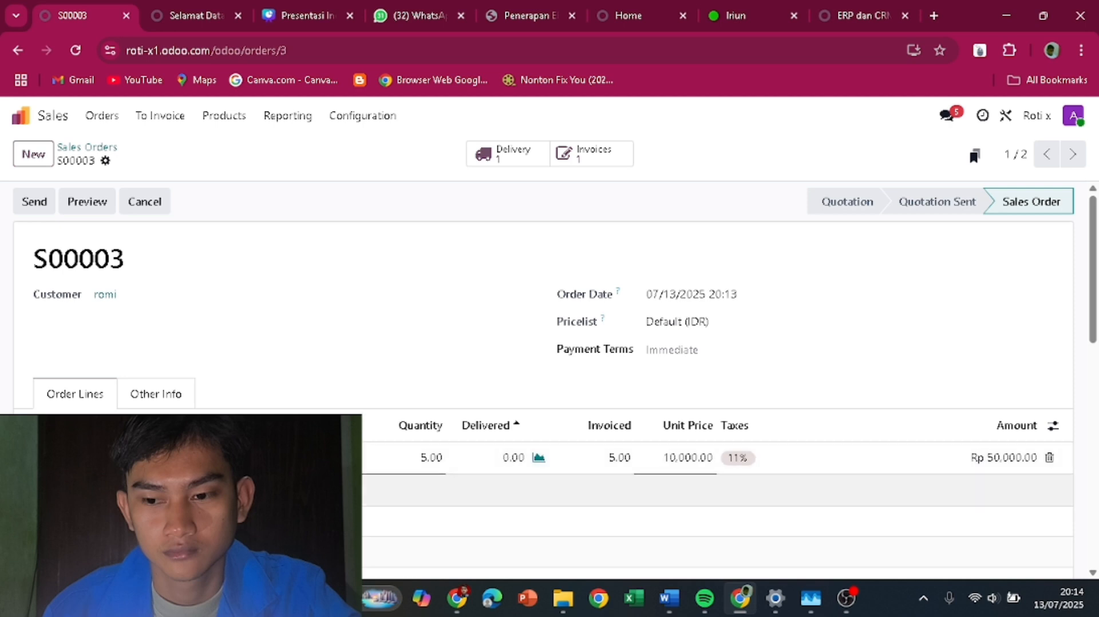
click(538, 461)
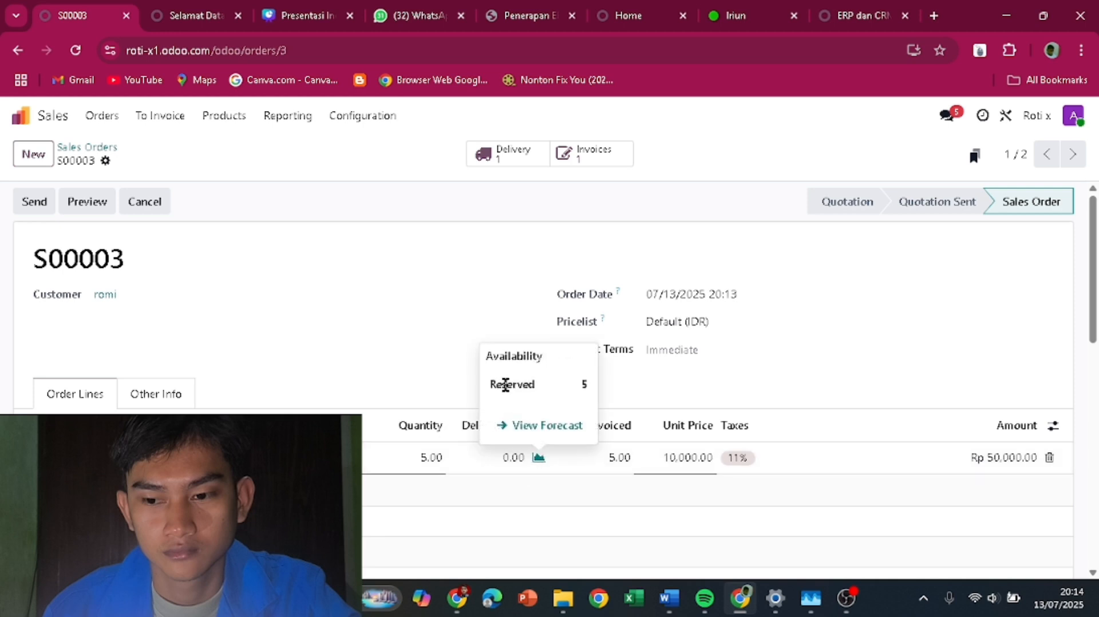
click(335, 316)
- Browse the Customers and Sales Teams pages, then return to the Sales Orders list
click(94, 116)
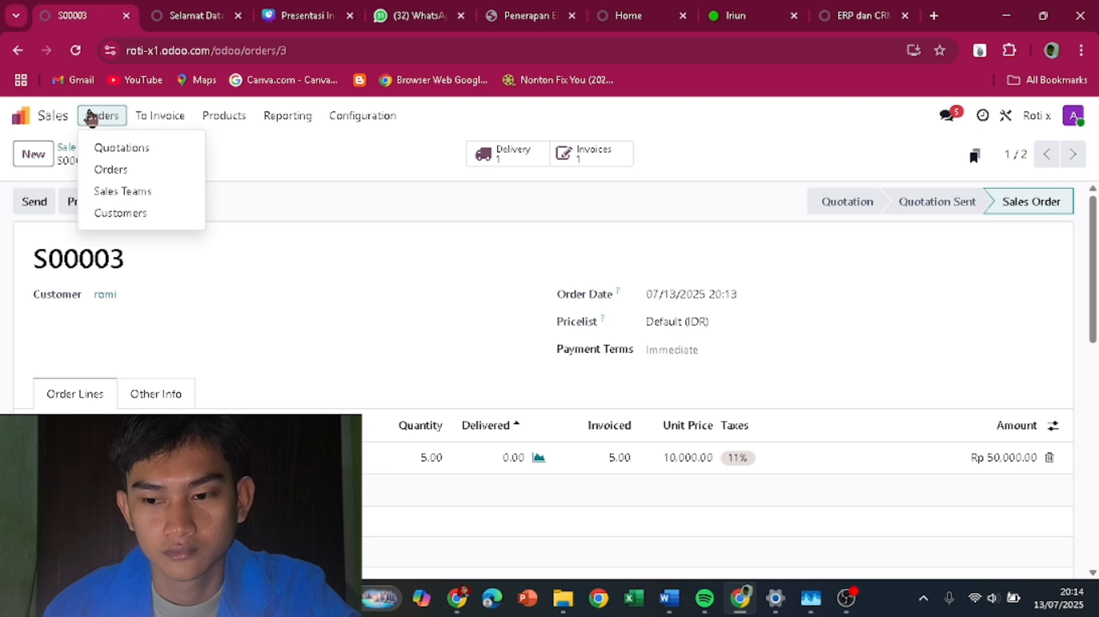
click(124, 213)
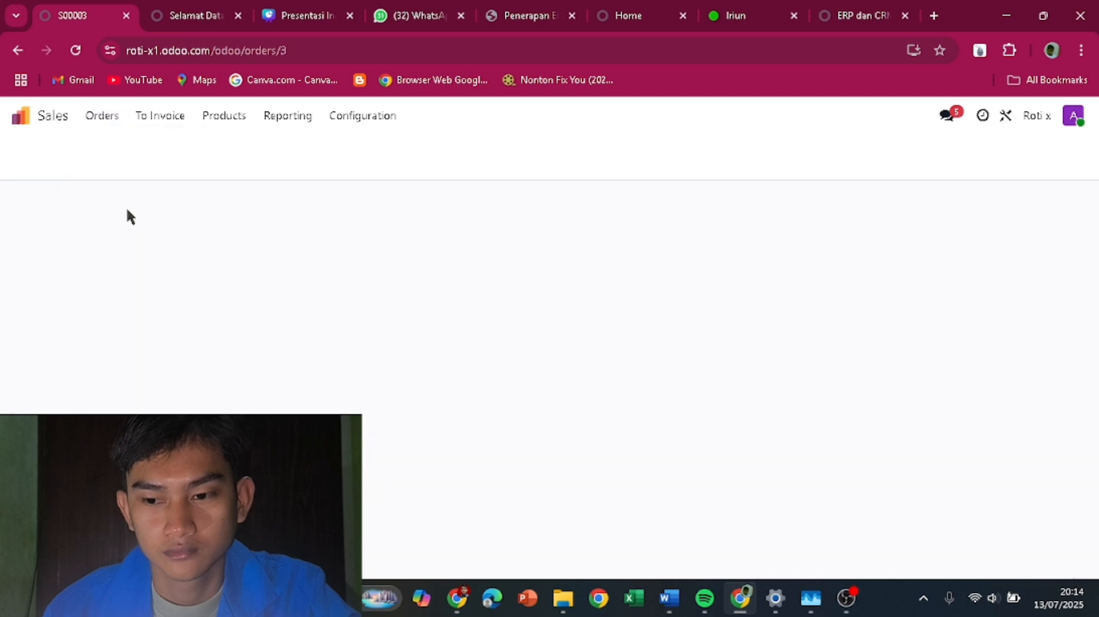
click(104, 119)
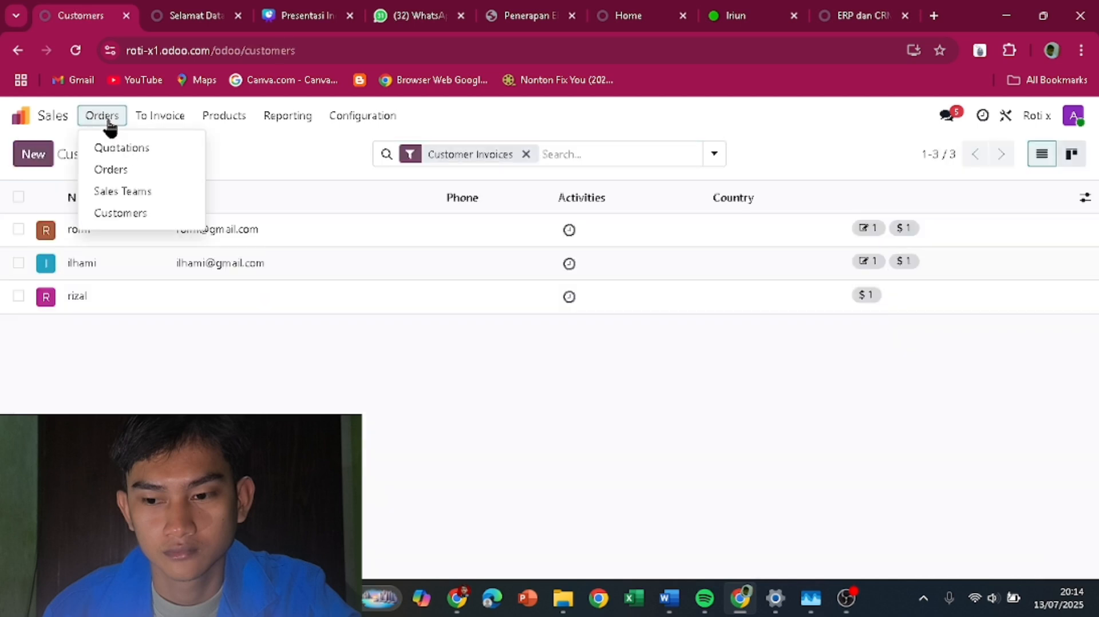
click(114, 190)
click(101, 121)
click(107, 171)
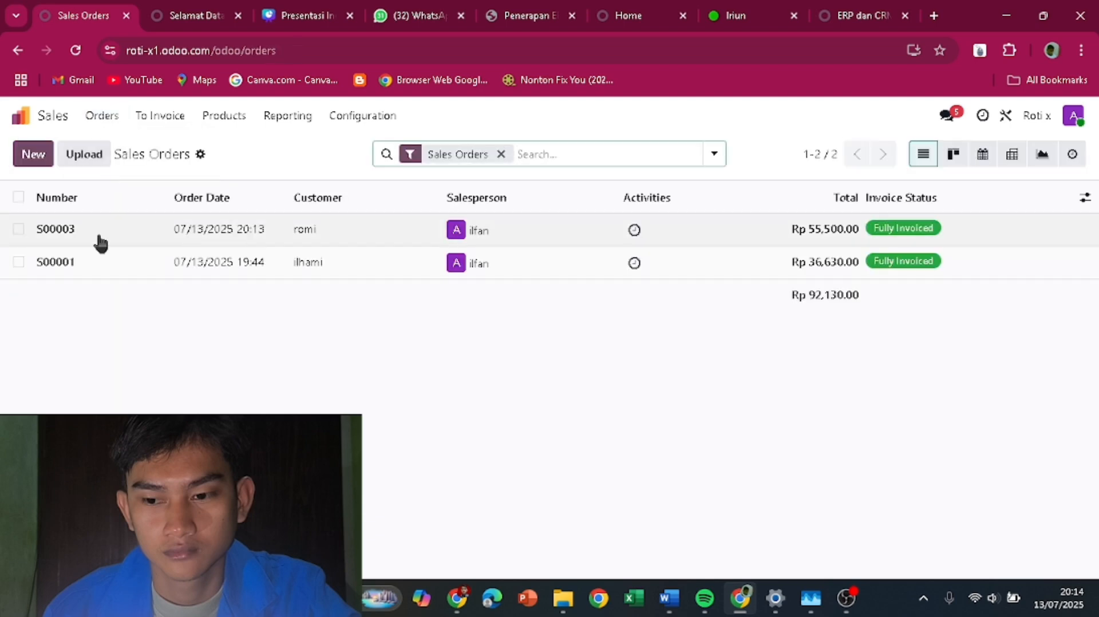
click(19, 229)
click(19, 229)
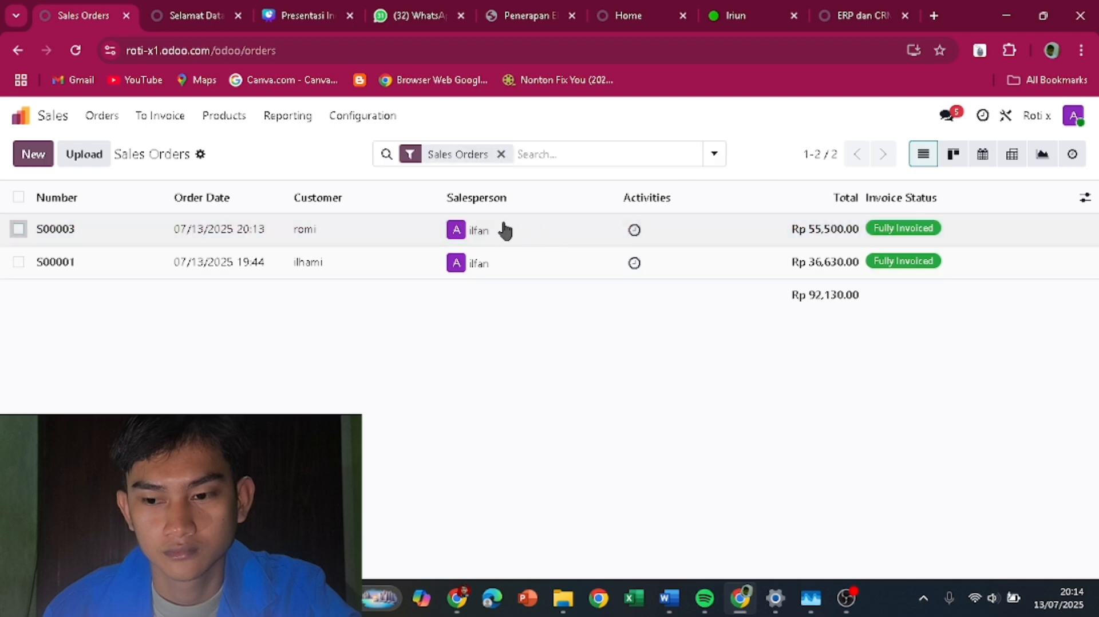
- Open order S00003 and start a new message to its customer in the chatter
click(488, 232)
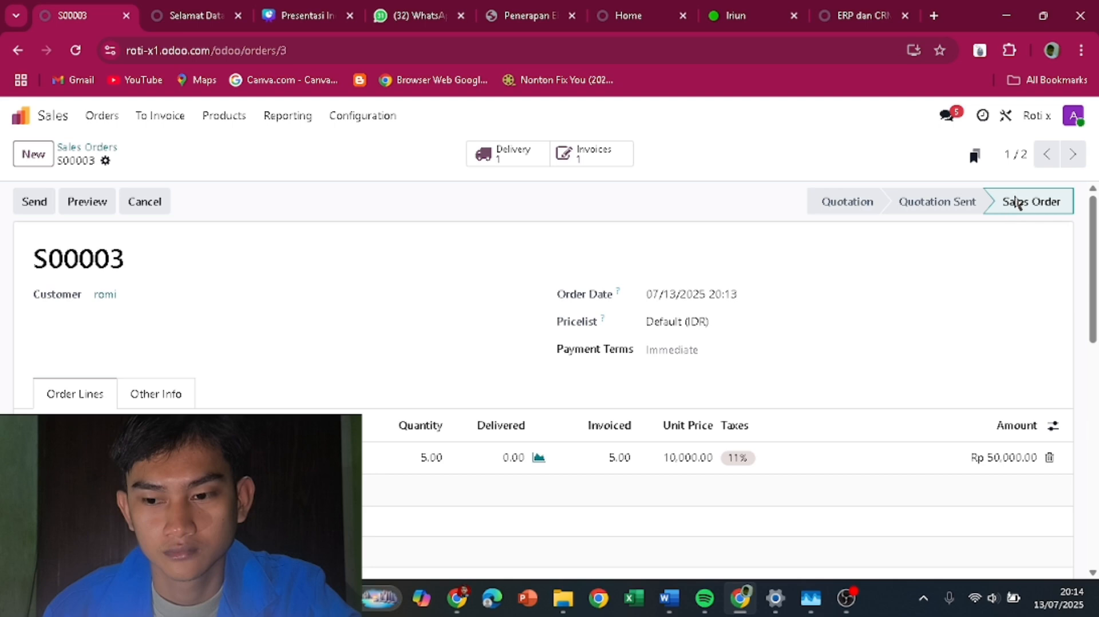
scroll(977, 451, down, 3)
scroll(977, 451, down, 5)
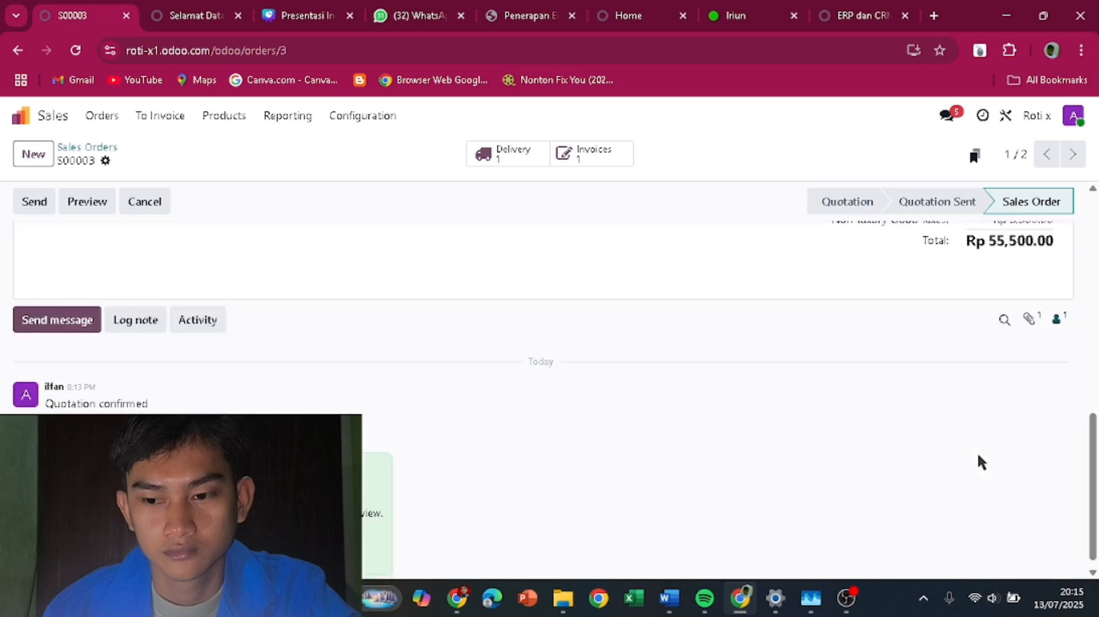
click(59, 204)
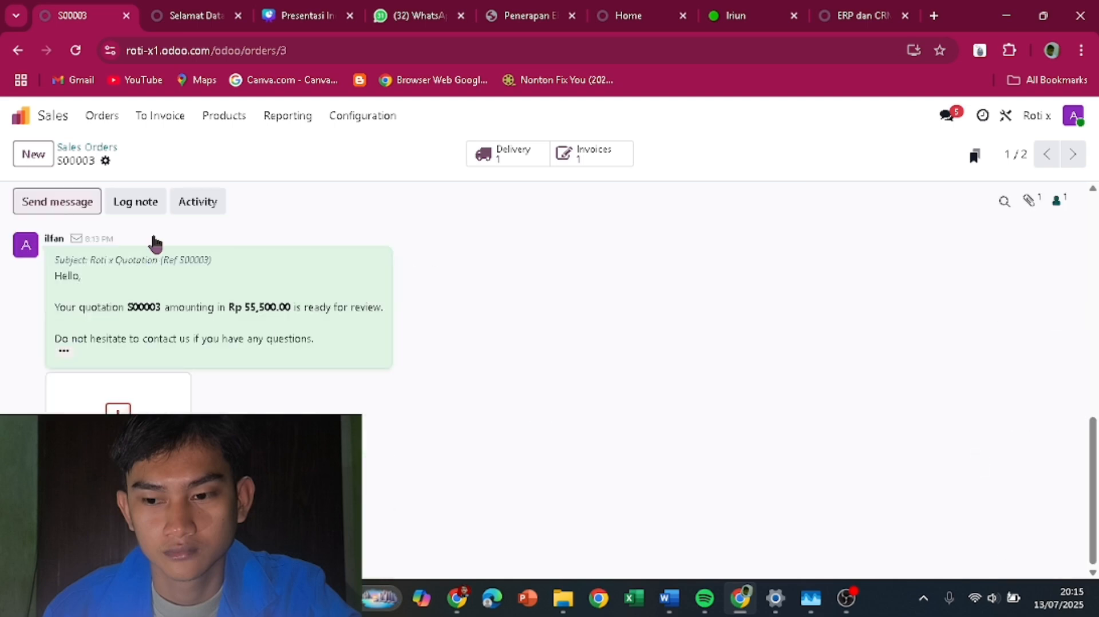
- Check the product catalogue and Orders to Invoice, then open the Sales Orders list with S00003 and S00001
click(265, 118)
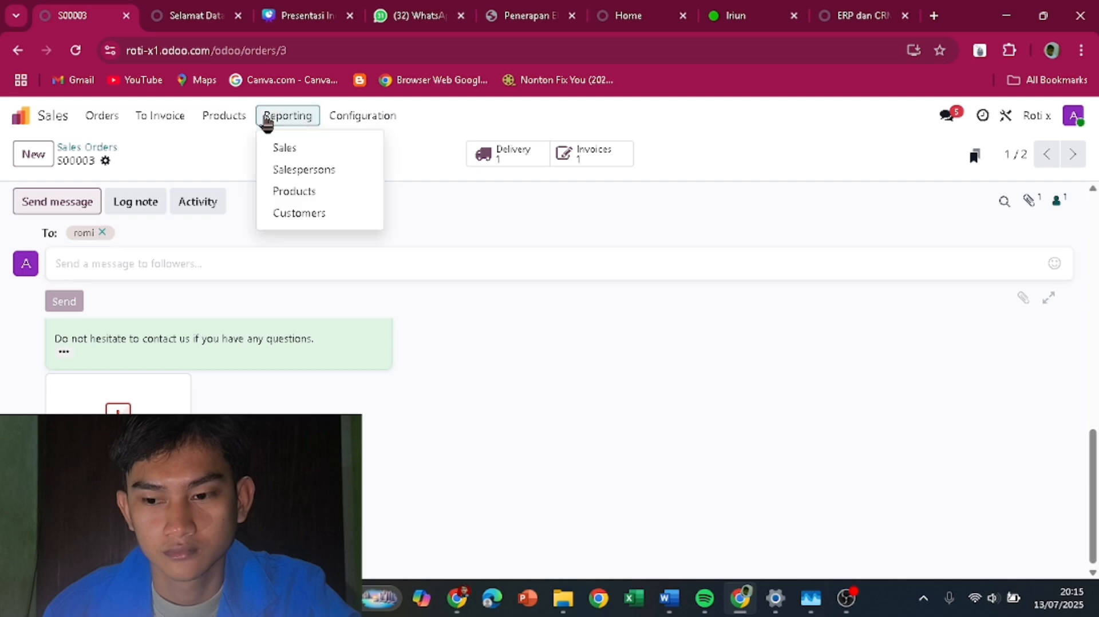
click(232, 124)
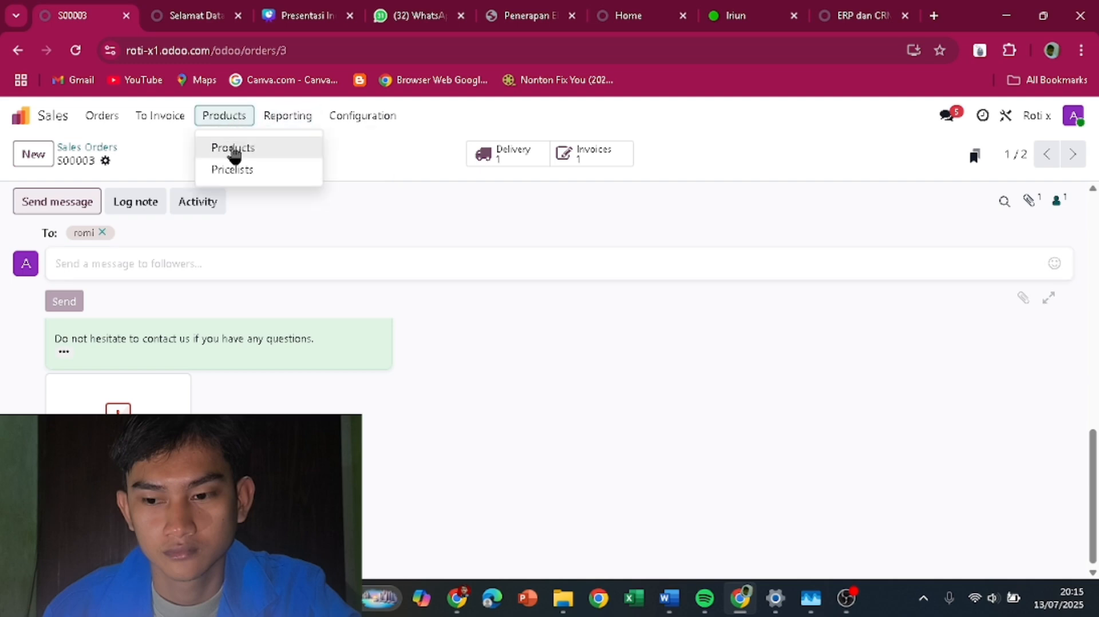
click(231, 148)
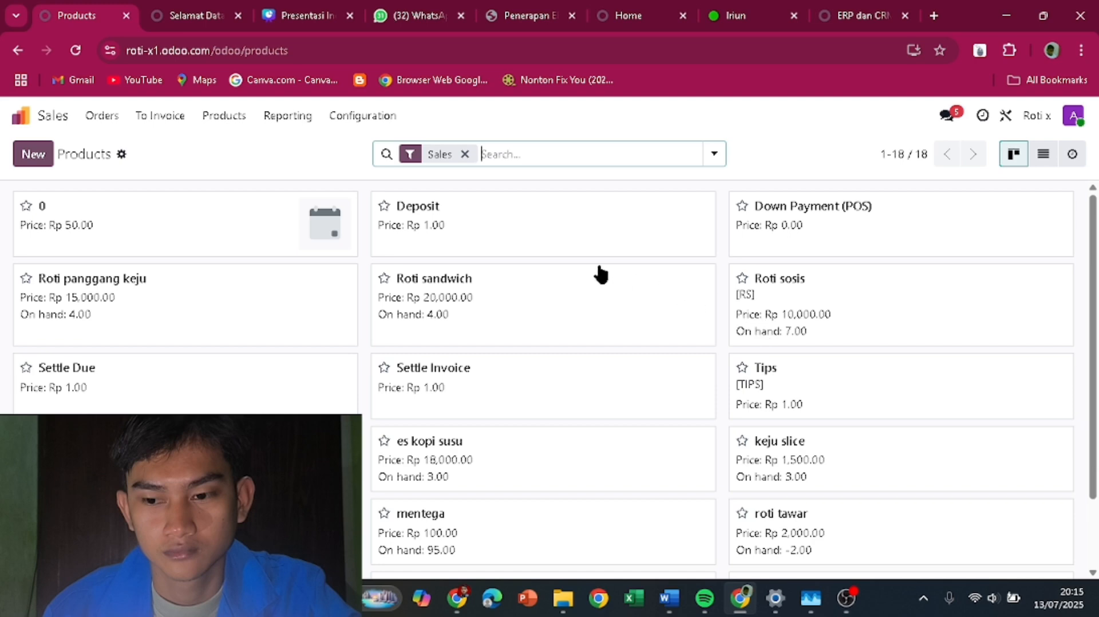
click(172, 118)
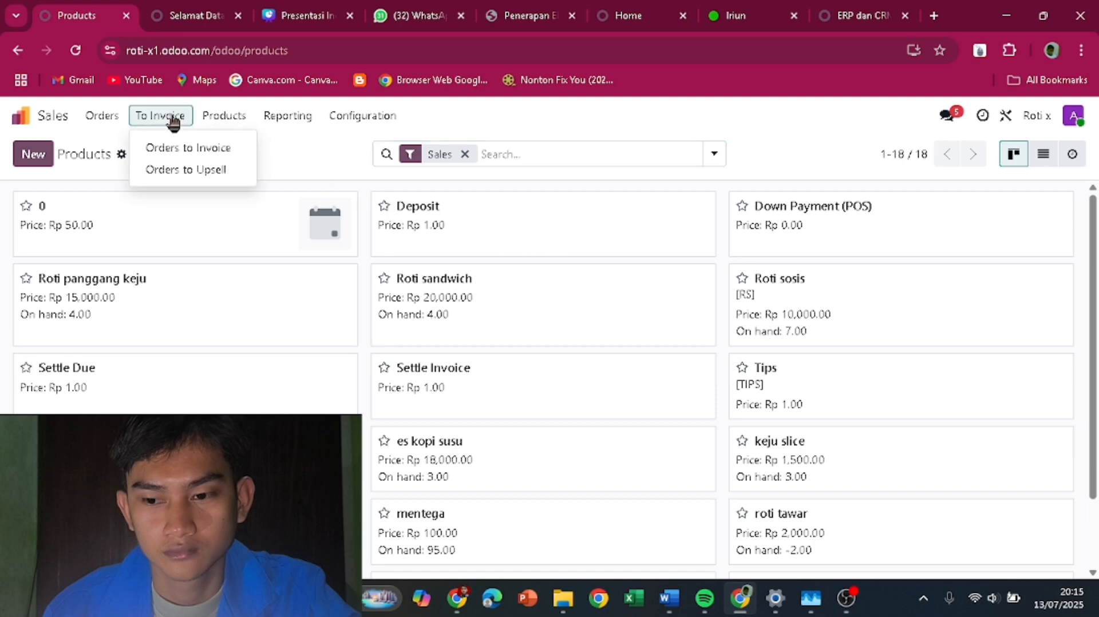
click(185, 149)
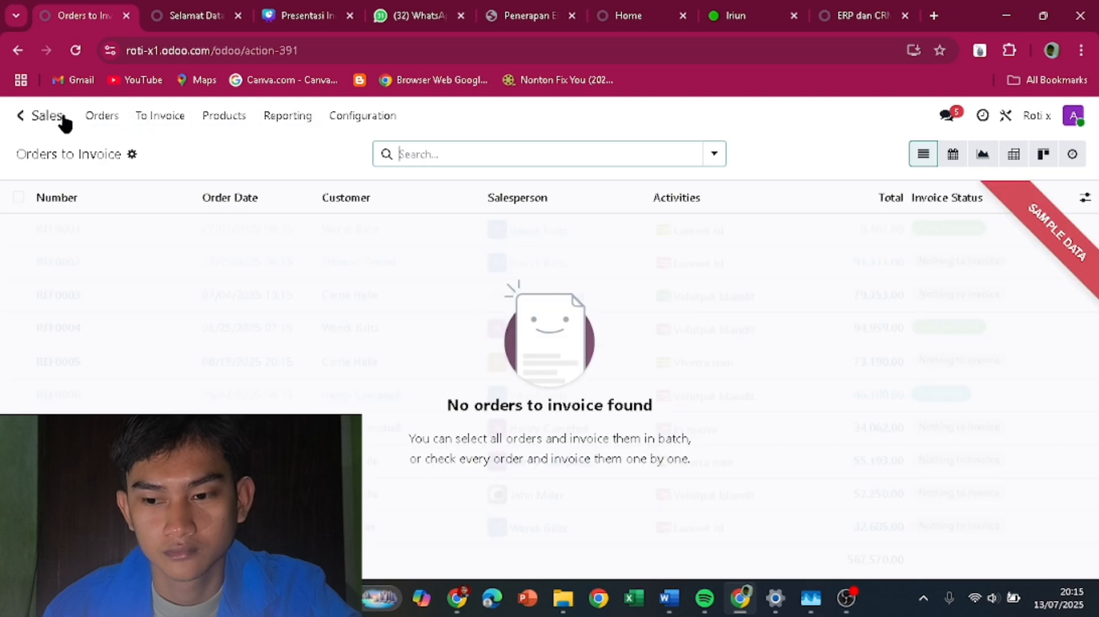
click(99, 117)
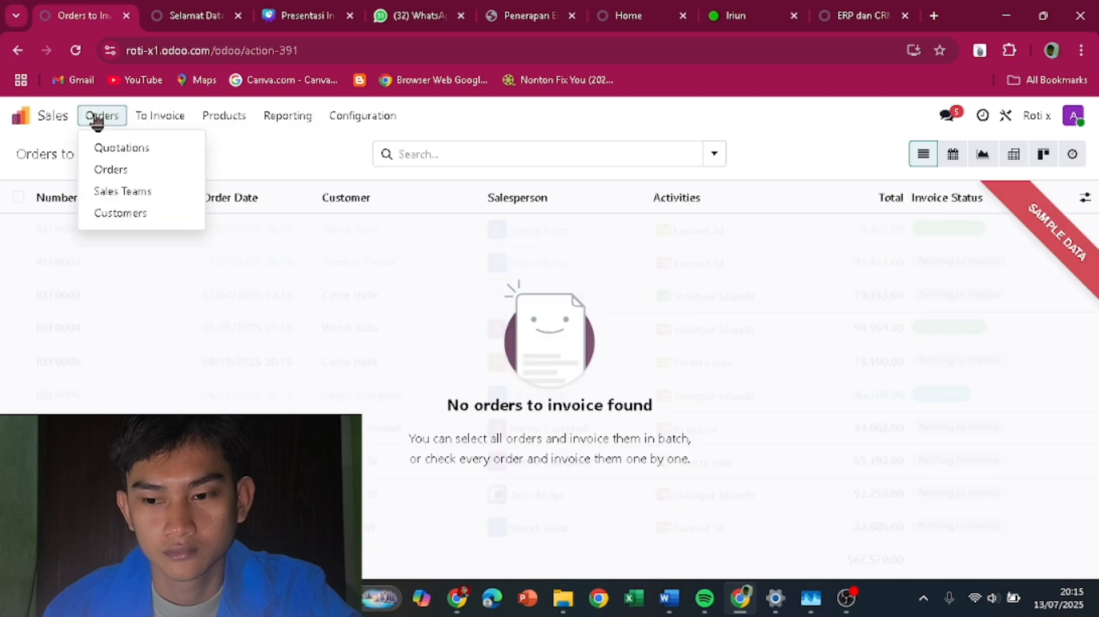
click(118, 170)
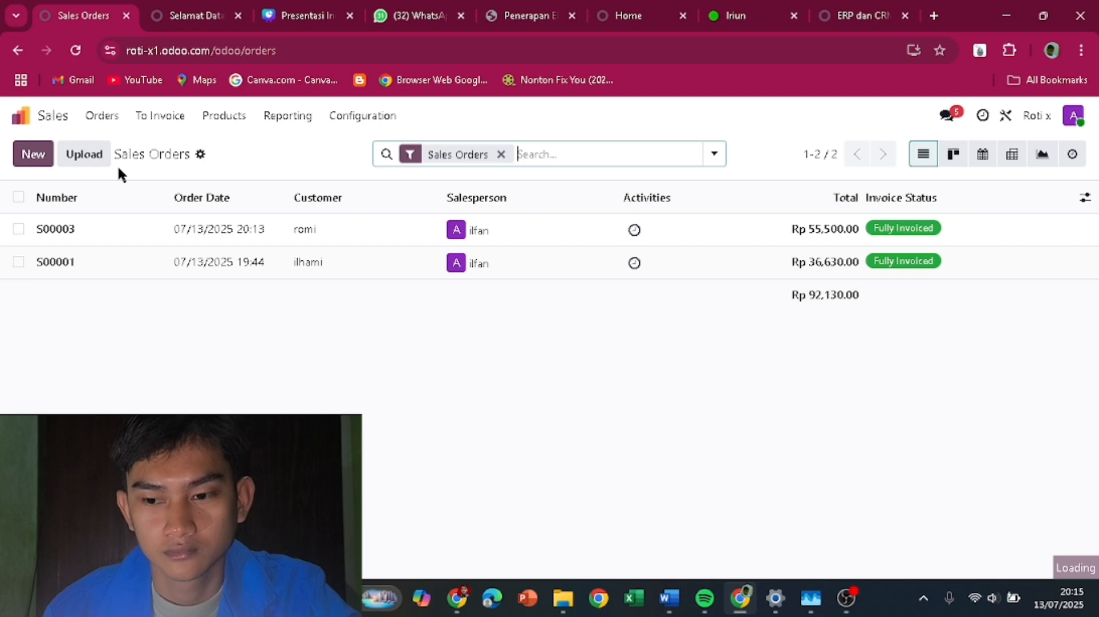
- Open S00003's delivery WH/OUT/00002 and validate it, delivering 5.00 units
click(195, 243)
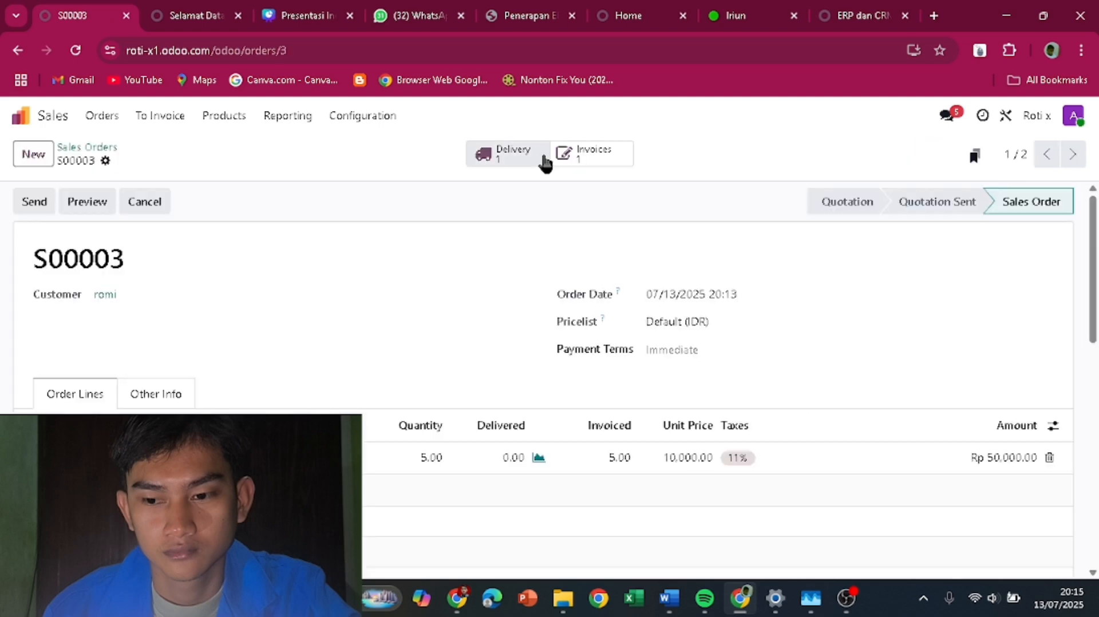
click(508, 157)
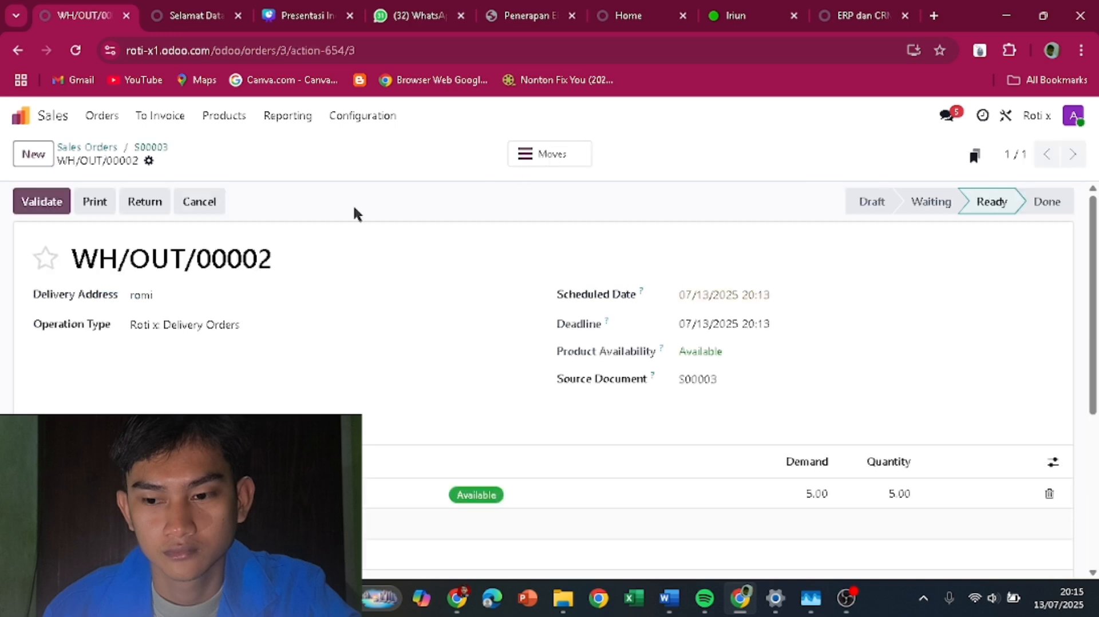
click(39, 201)
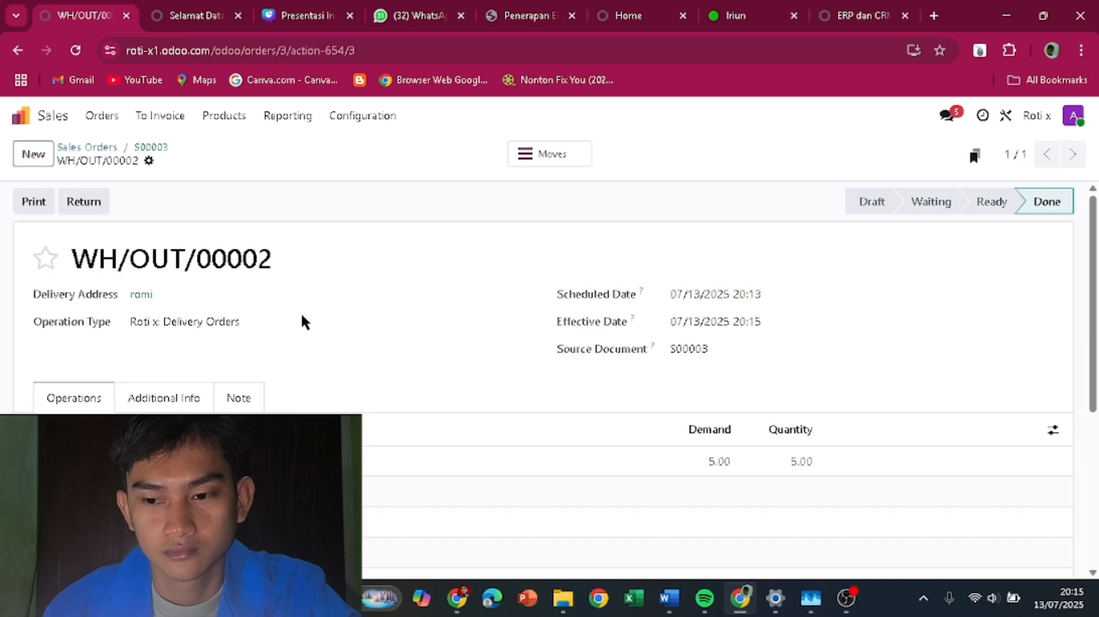
- Check Roti sosis shows 2.00 on hand in the product catalogue, then go to the apps home screen
click(237, 123)
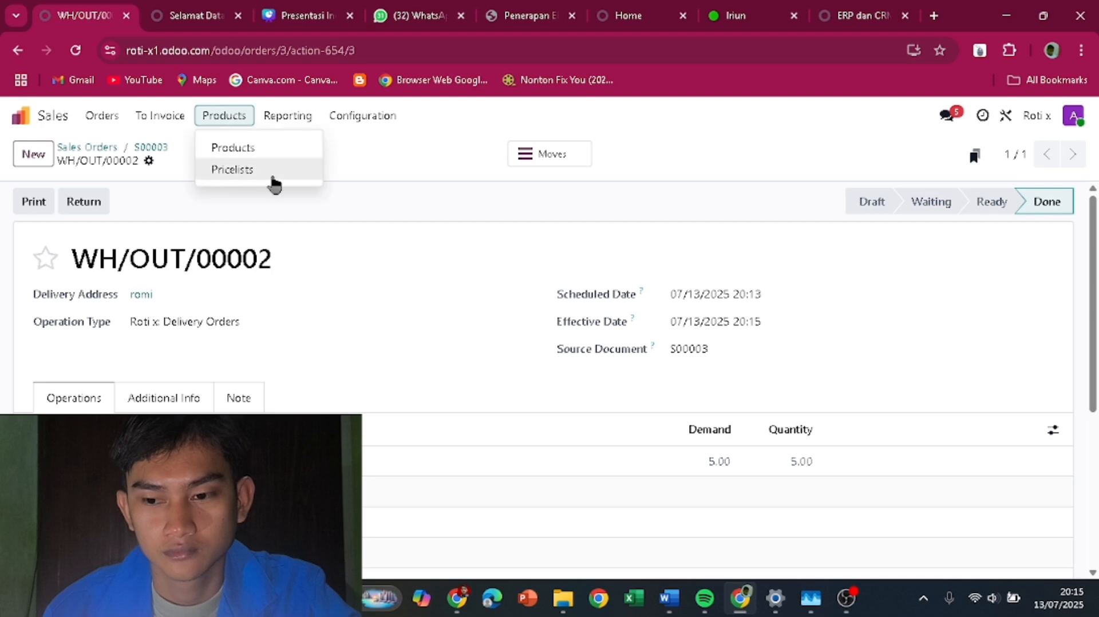
click(267, 150)
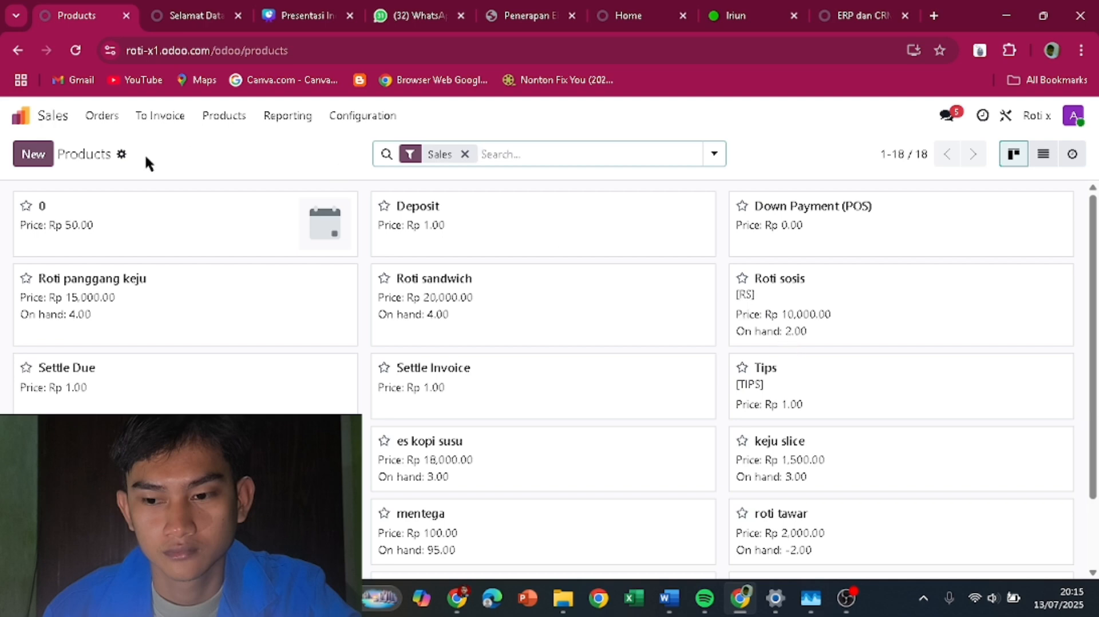
click(35, 110)
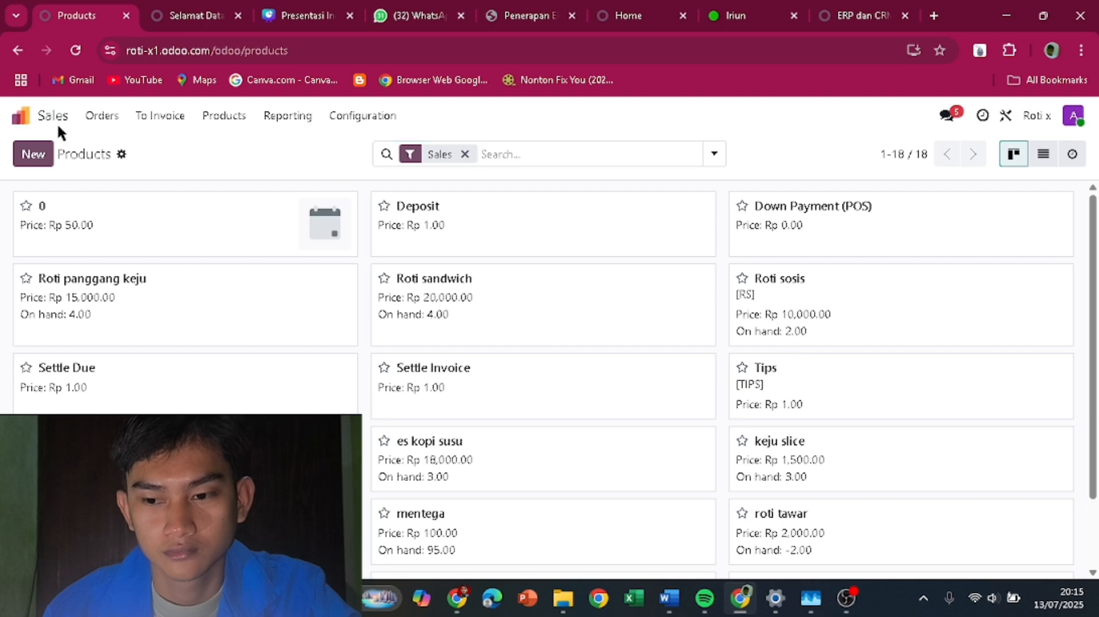
click(35, 114)
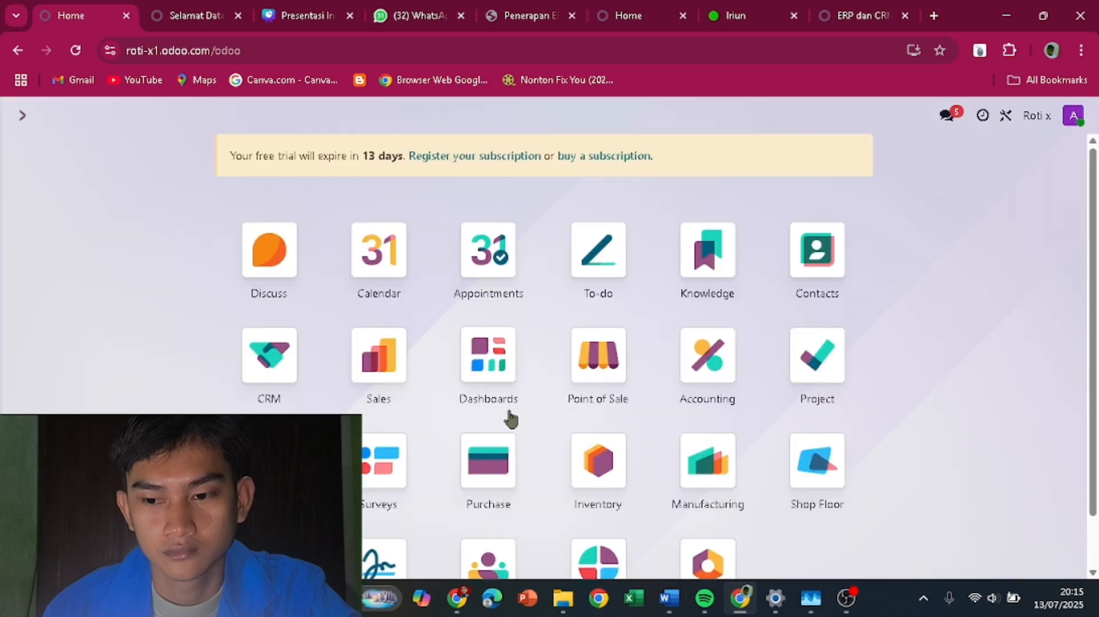
scroll(481, 435, down, 1)
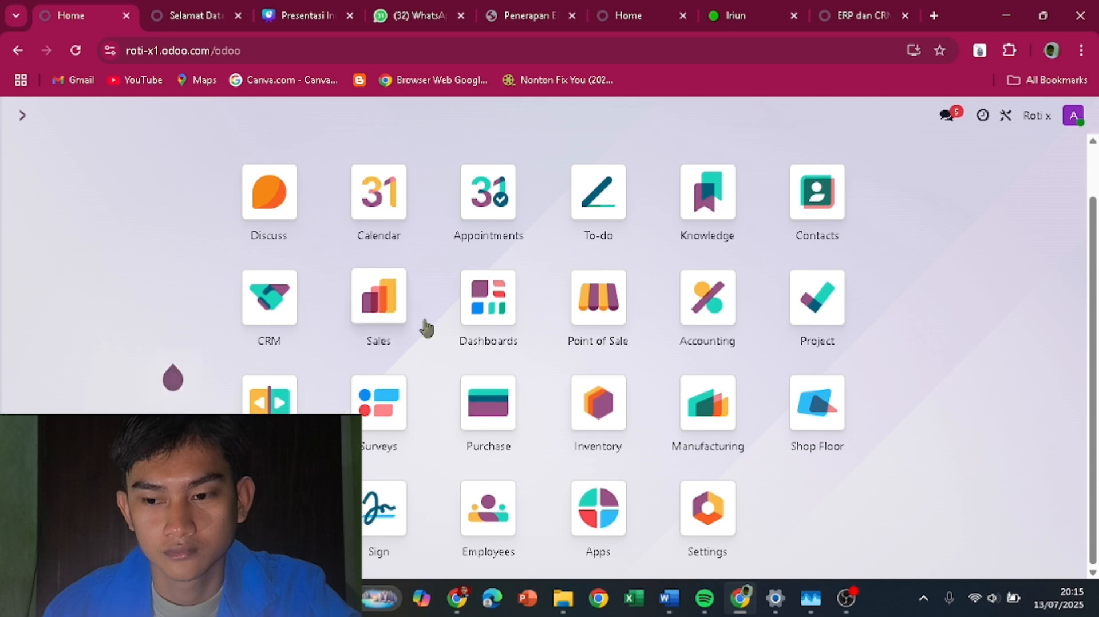
- In Accounting, create and confirm an empty customer invoice from the Sales journal, then return Home
click(699, 325)
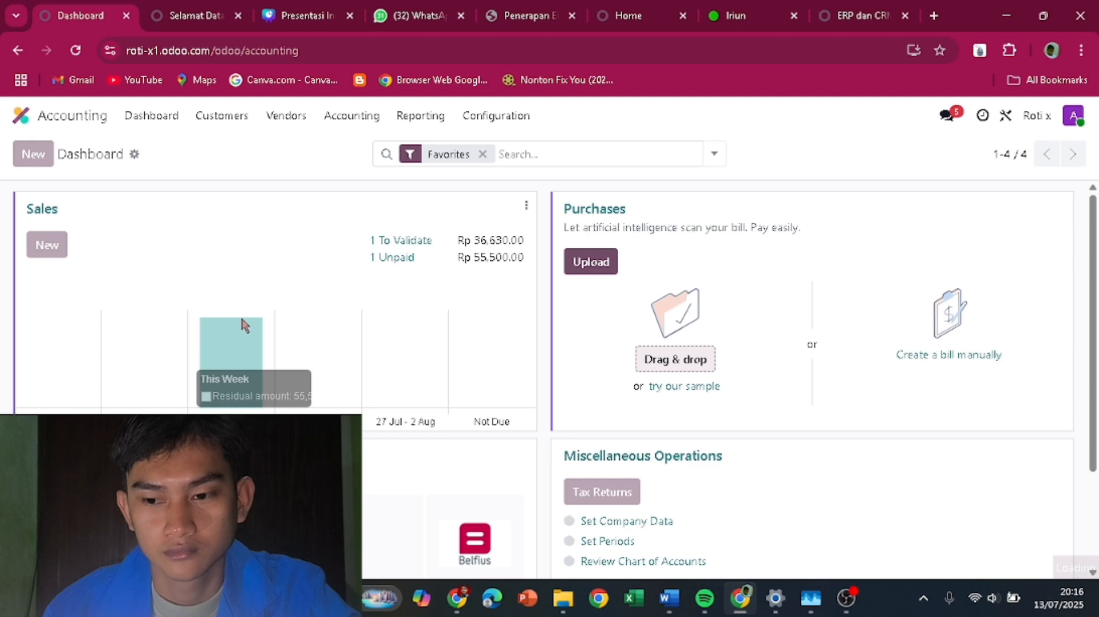
click(47, 244)
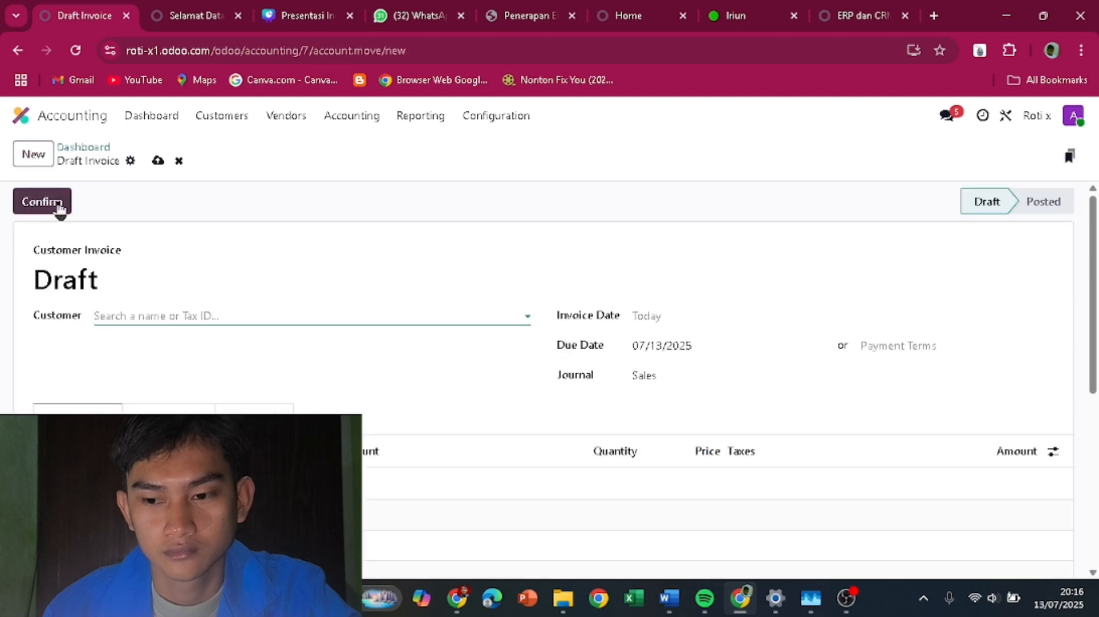
click(57, 203)
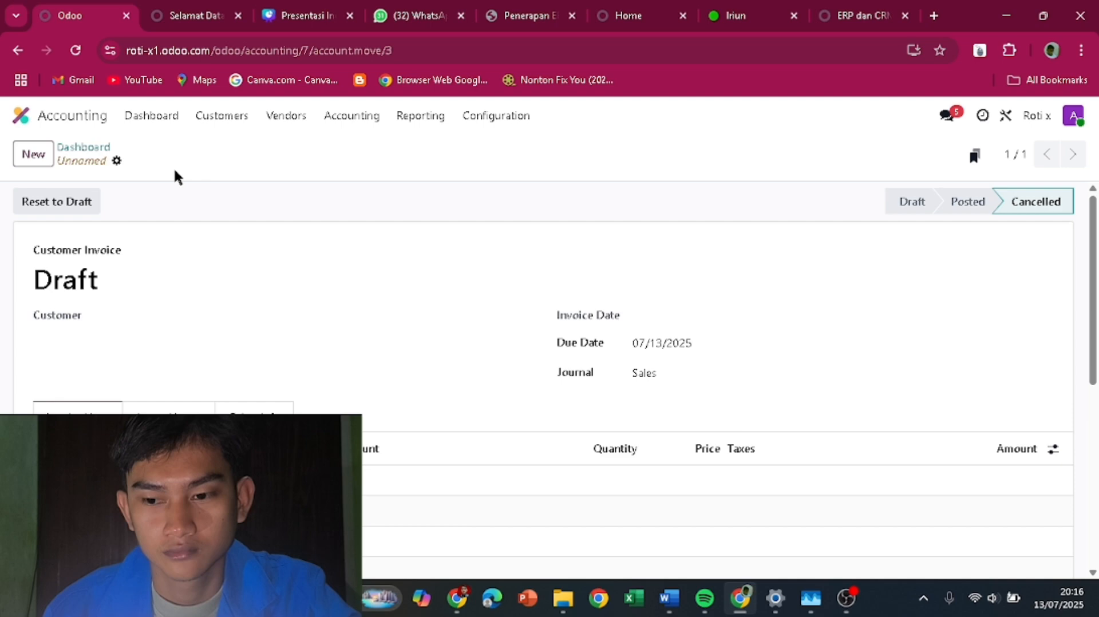
click(21, 116)
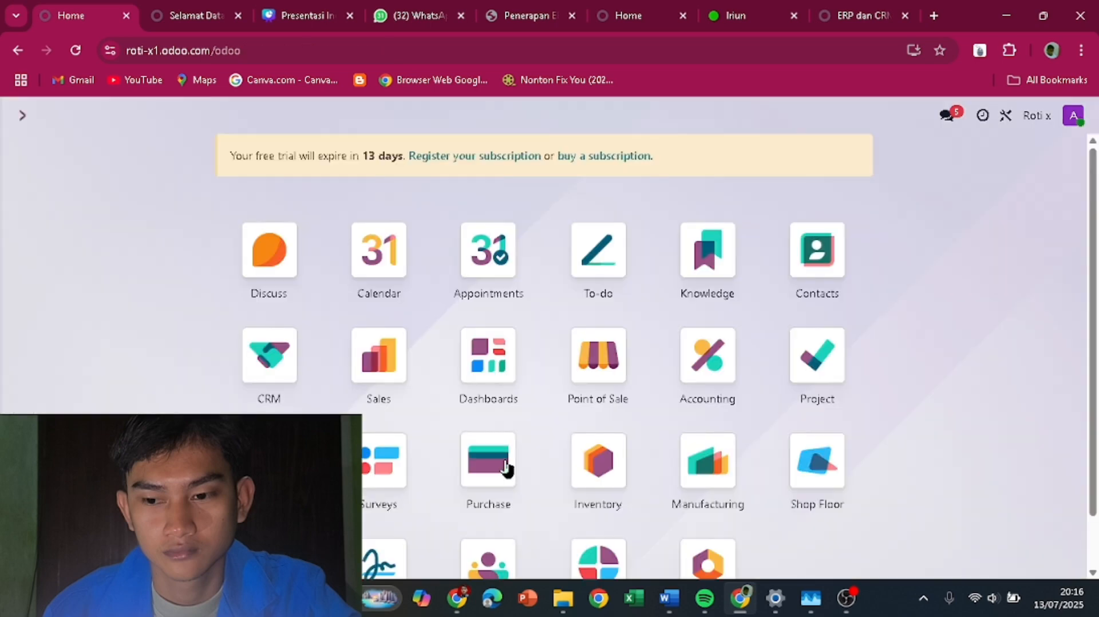
click(707, 356)
mouse_move(218, 361)
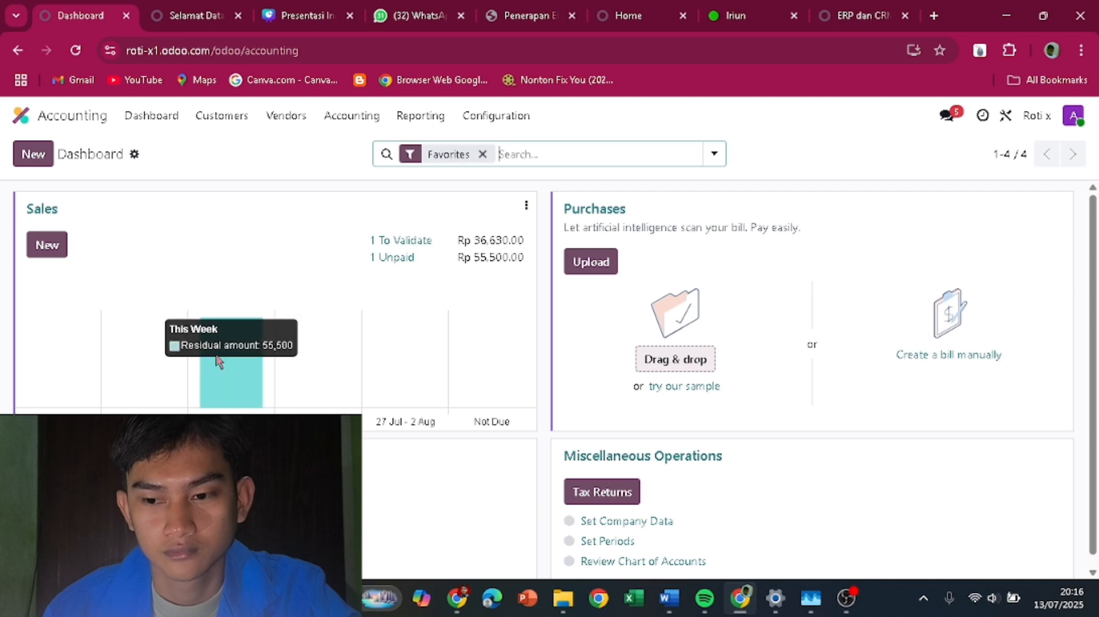
click(63, 116)
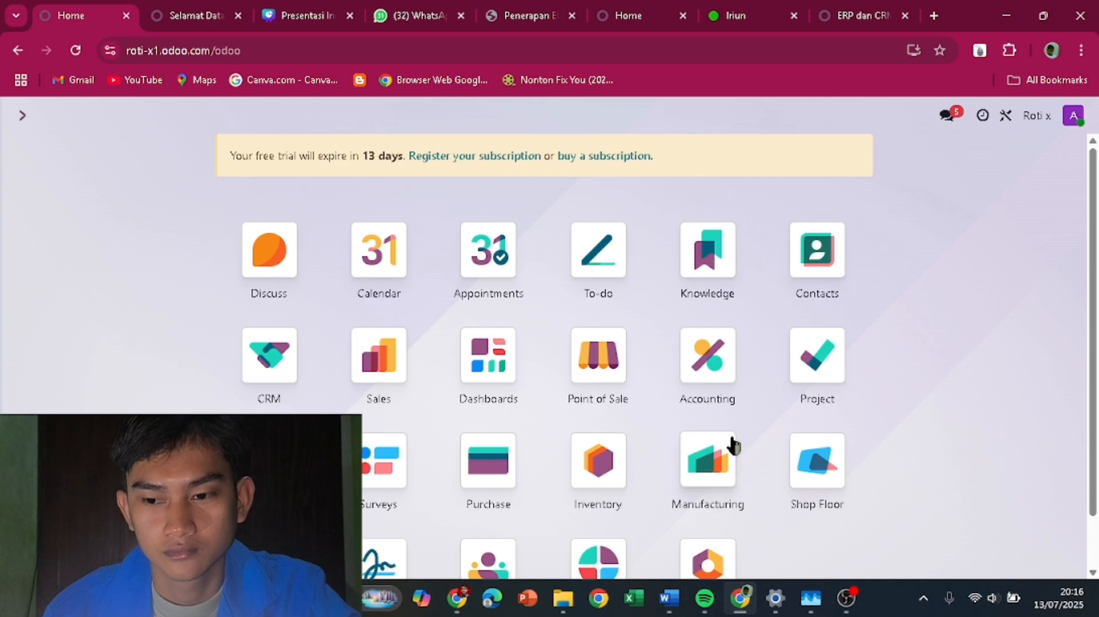
scroll(605, 352, down, 1)
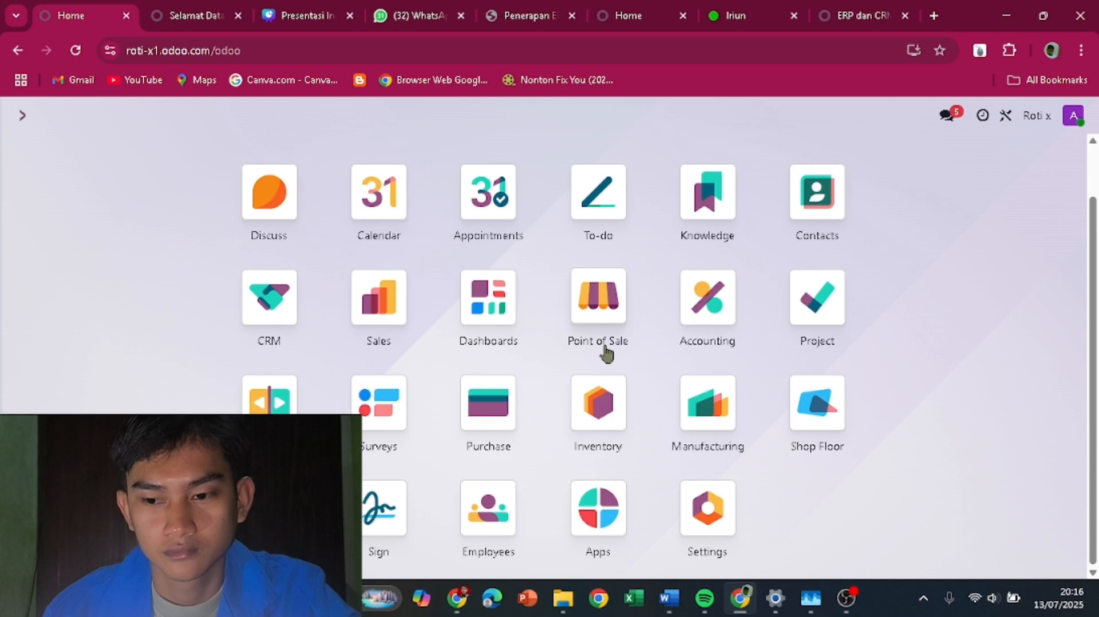
scroll(163, 286, up, 1)
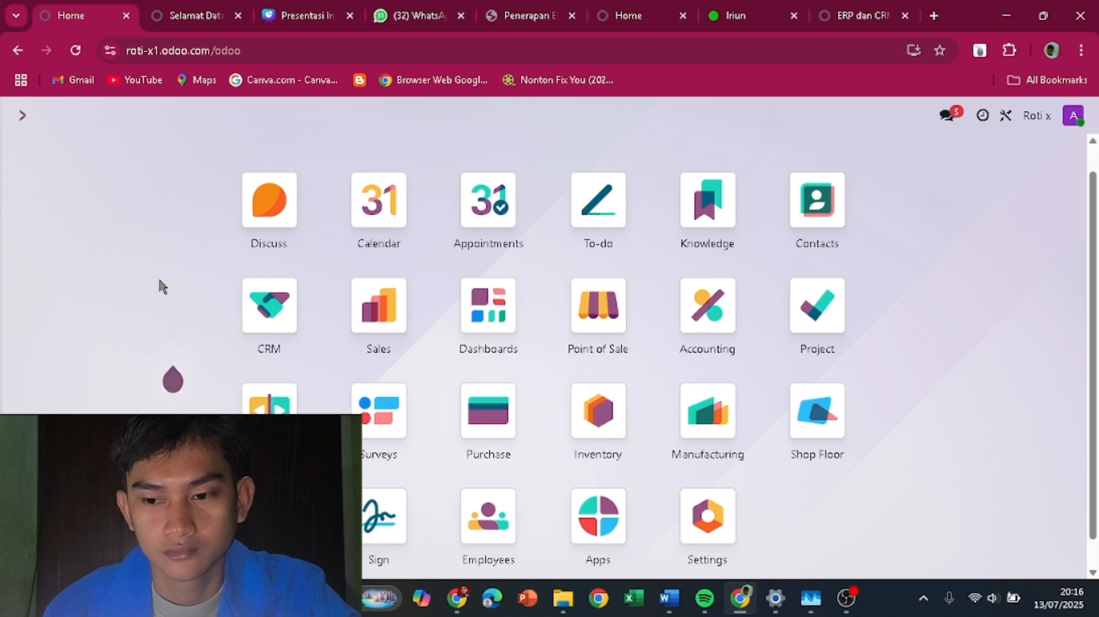
scroll(159, 281, up, 1)
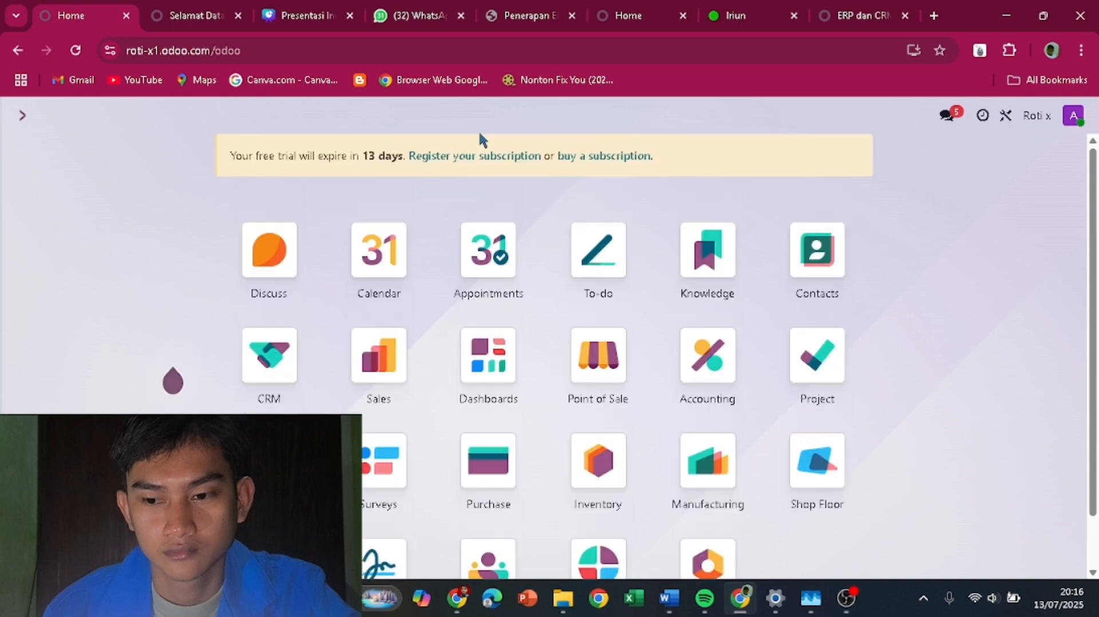